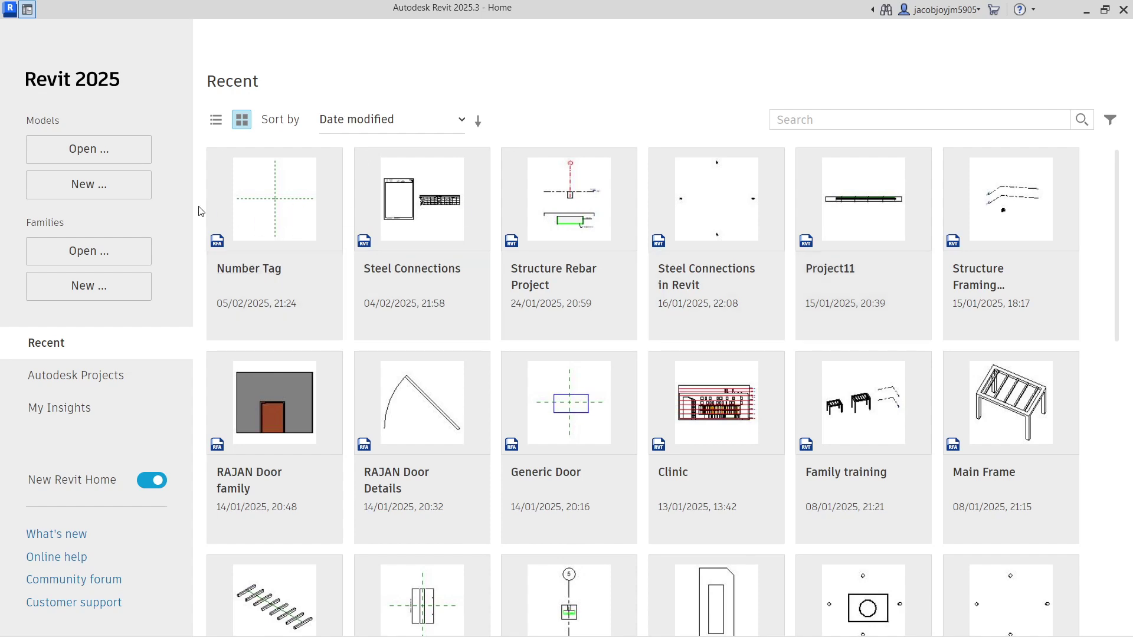
- Create a new project from the Architectural Template
click(109, 183)
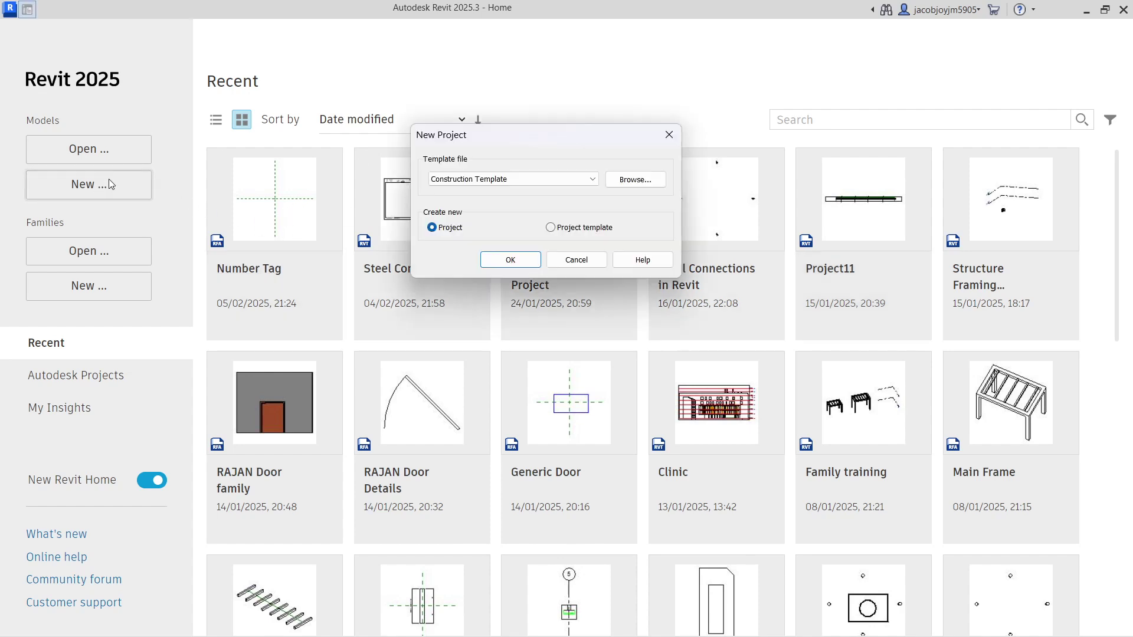
click(571, 177)
click(533, 208)
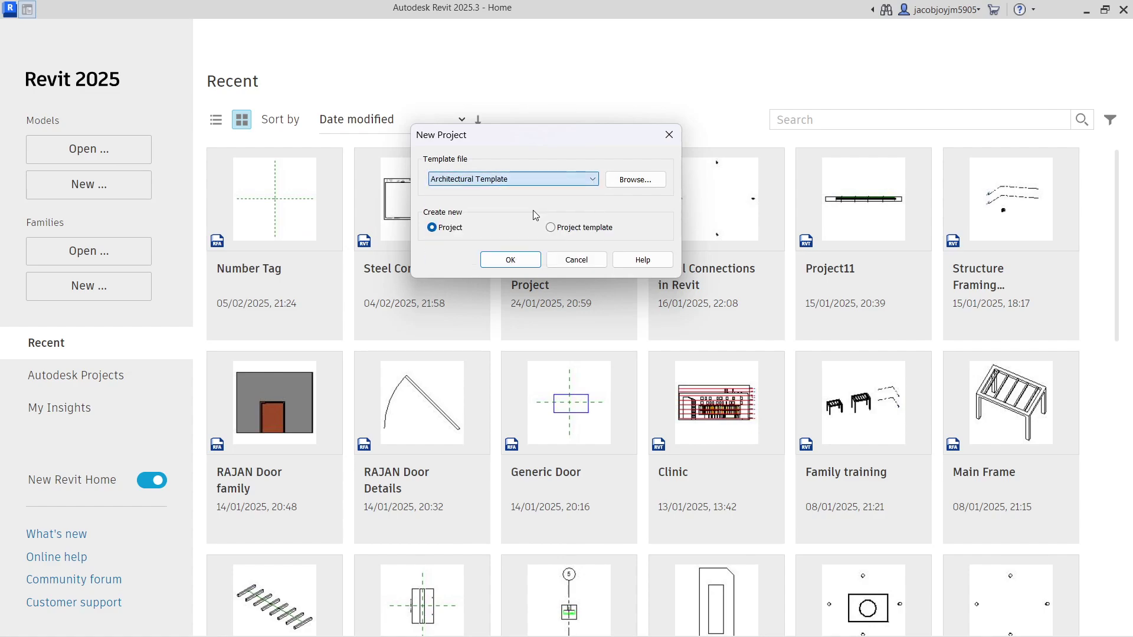
click(524, 259)
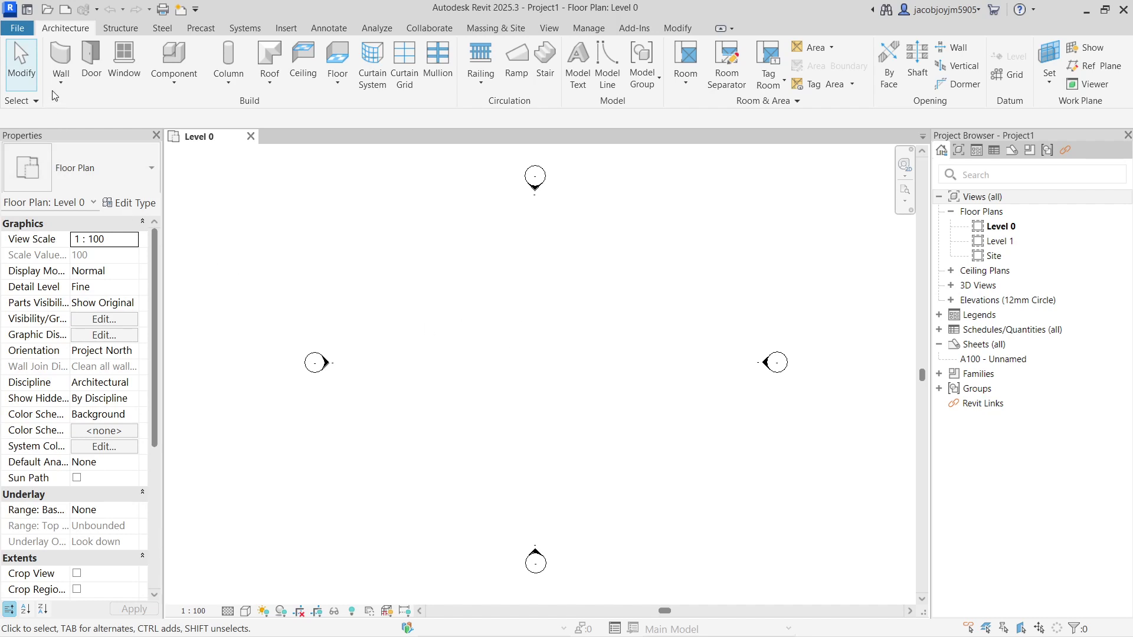
- Start a wall with type Wall-Ext_215Bwk and duplicate the type as Wall 200mm
click(62, 57)
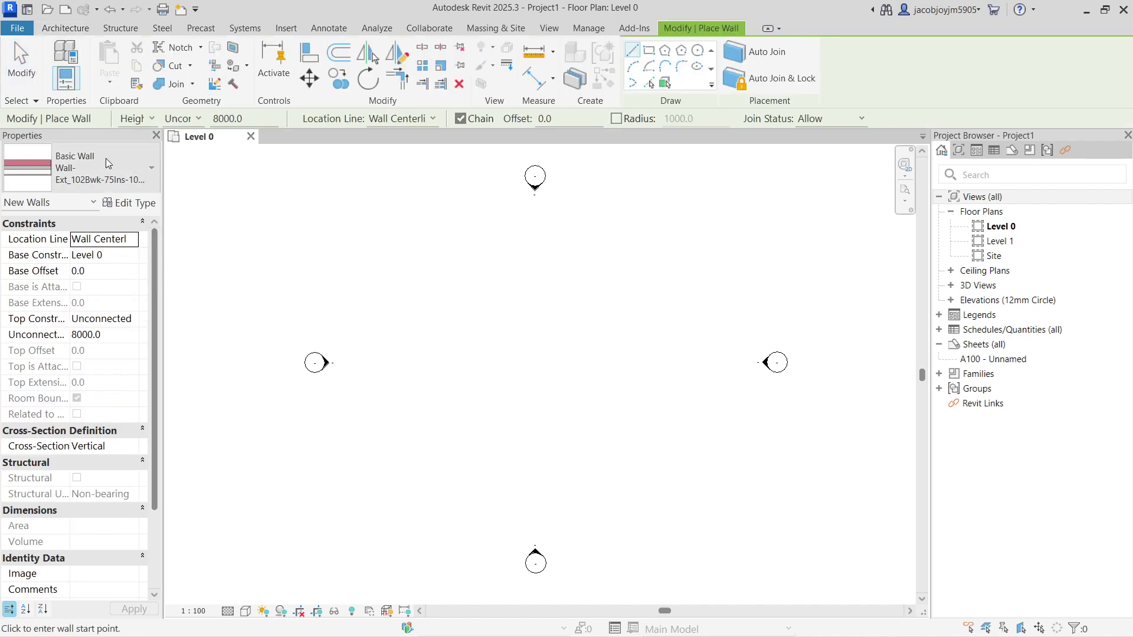
click(130, 171)
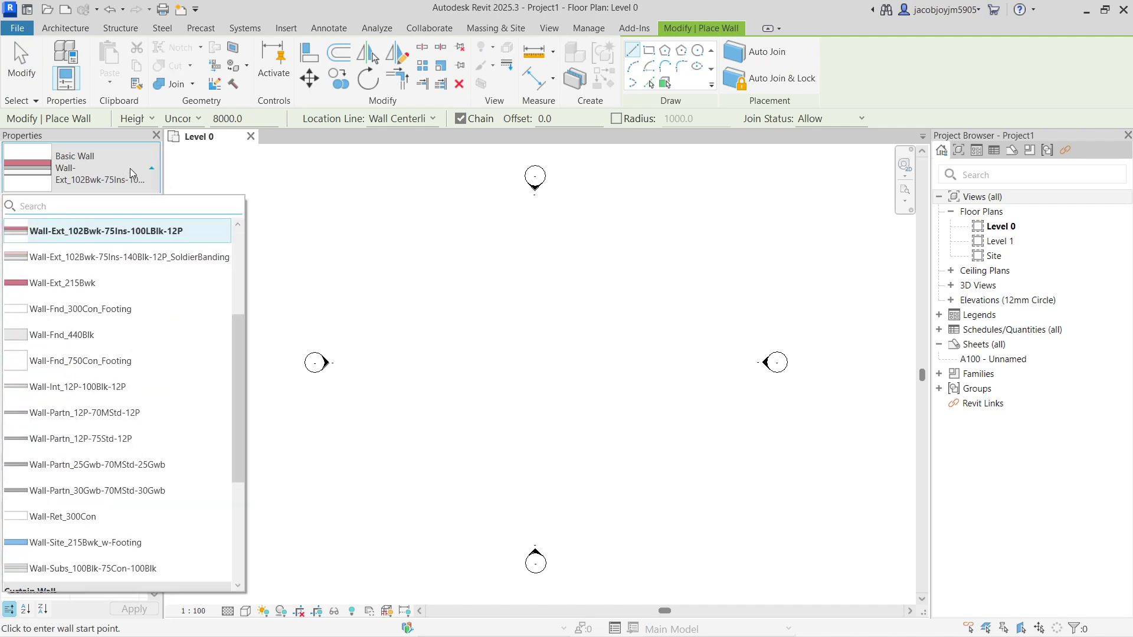
click(131, 284)
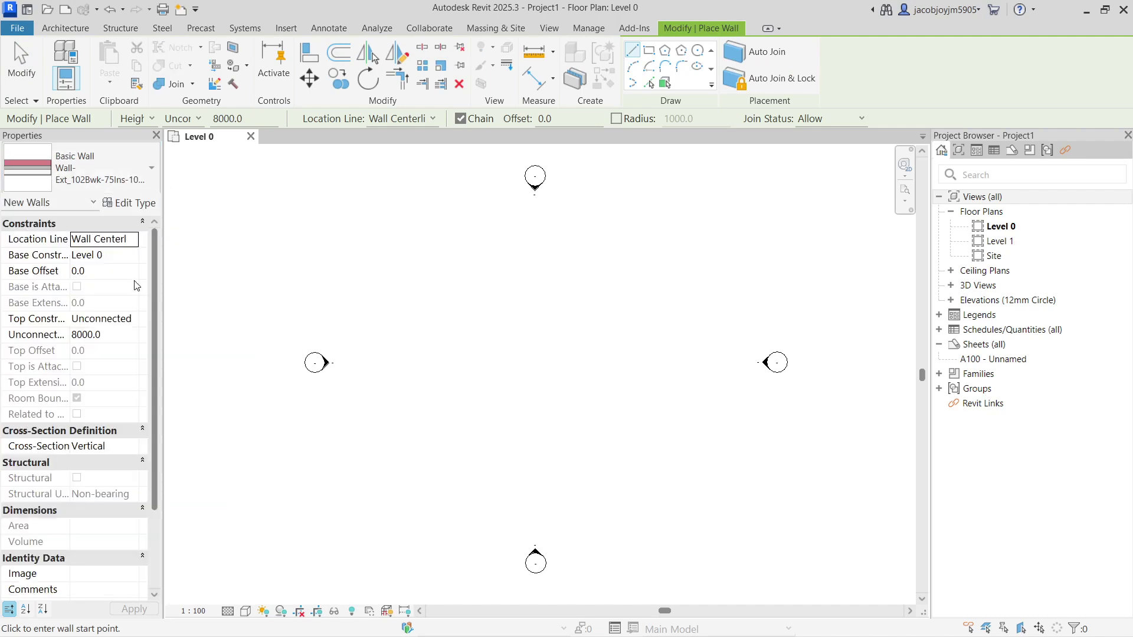
click(130, 203)
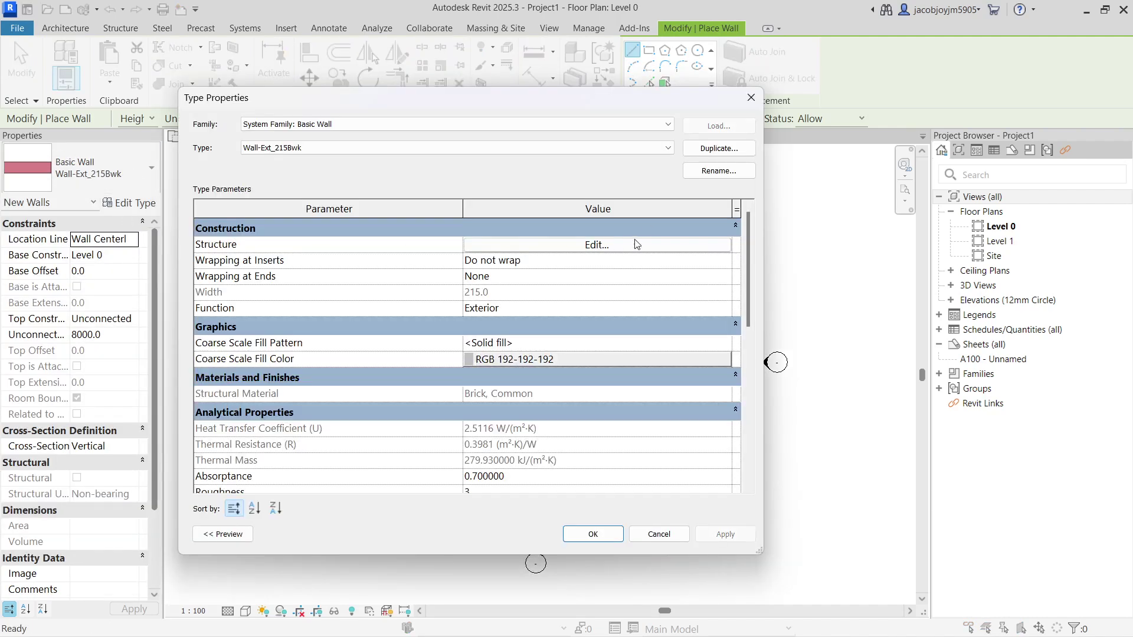
click(717, 148)
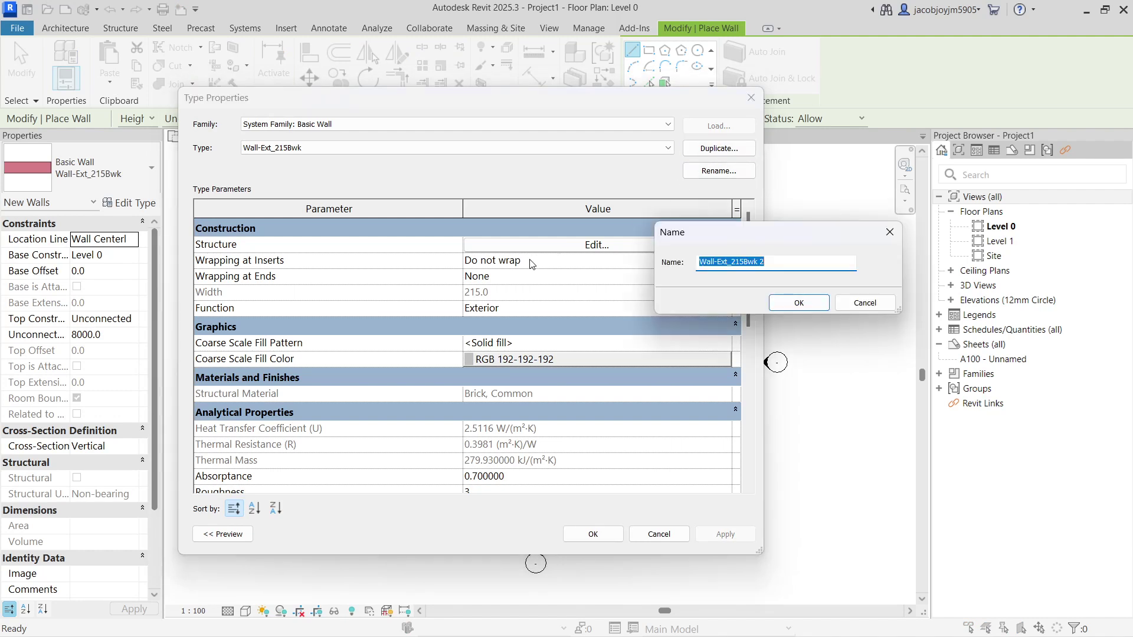
text(Wall)
text(200mm)
click(819, 307)
- Insert a second structure layer in the Wall 200mm assembly and set both layers' thickness to 100 mm
click(594, 244)
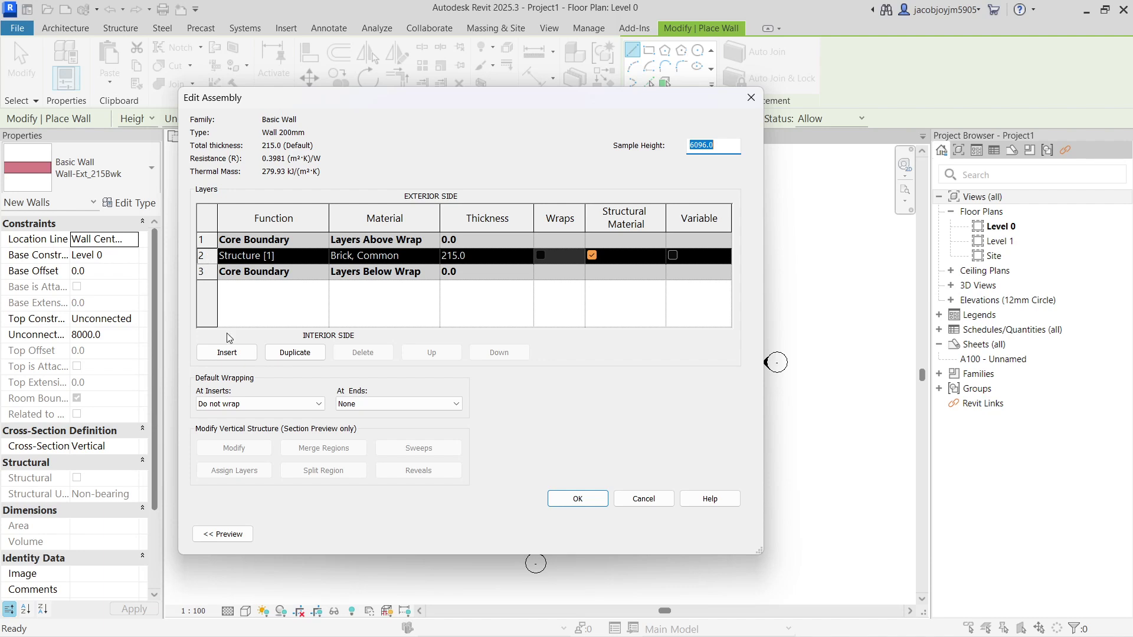
click(245, 356)
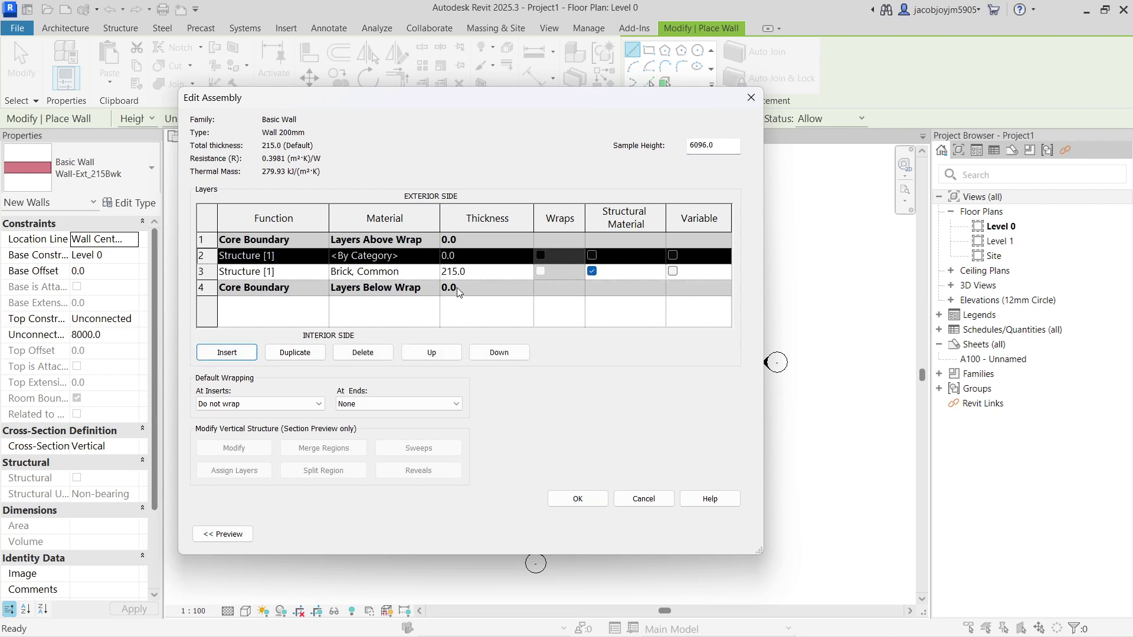
click(484, 257)
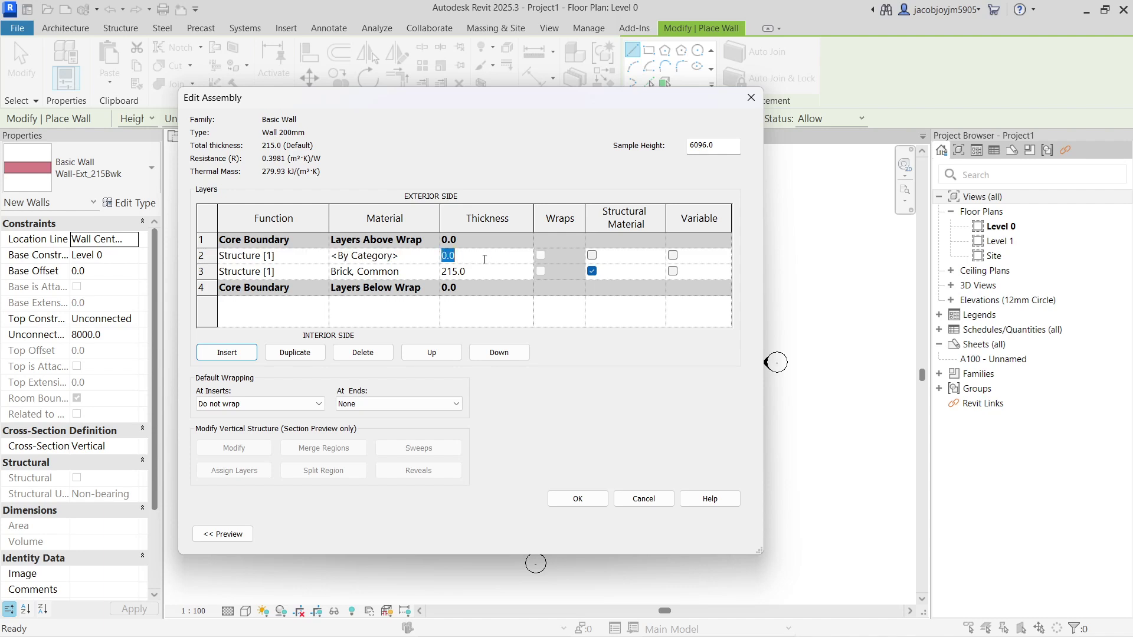
text(100)
click(494, 271)
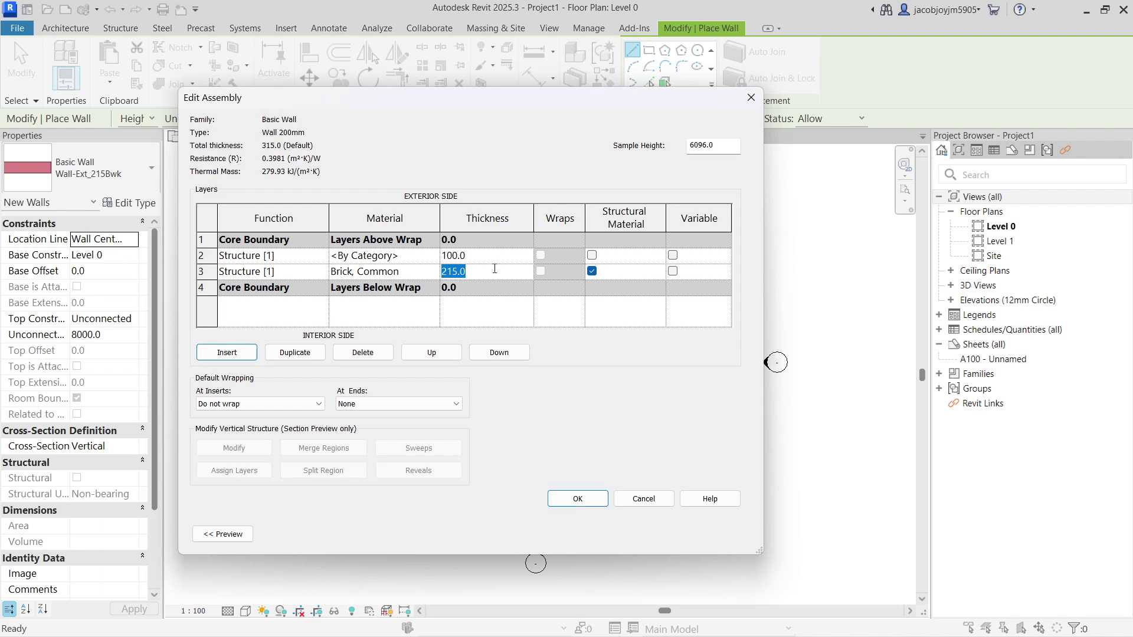
text(100)
- Assign Concrete Masonry, Floor Block as the new structure layer's material and accept the wall type changes
click(435, 260)
click(490, 275)
click(427, 260)
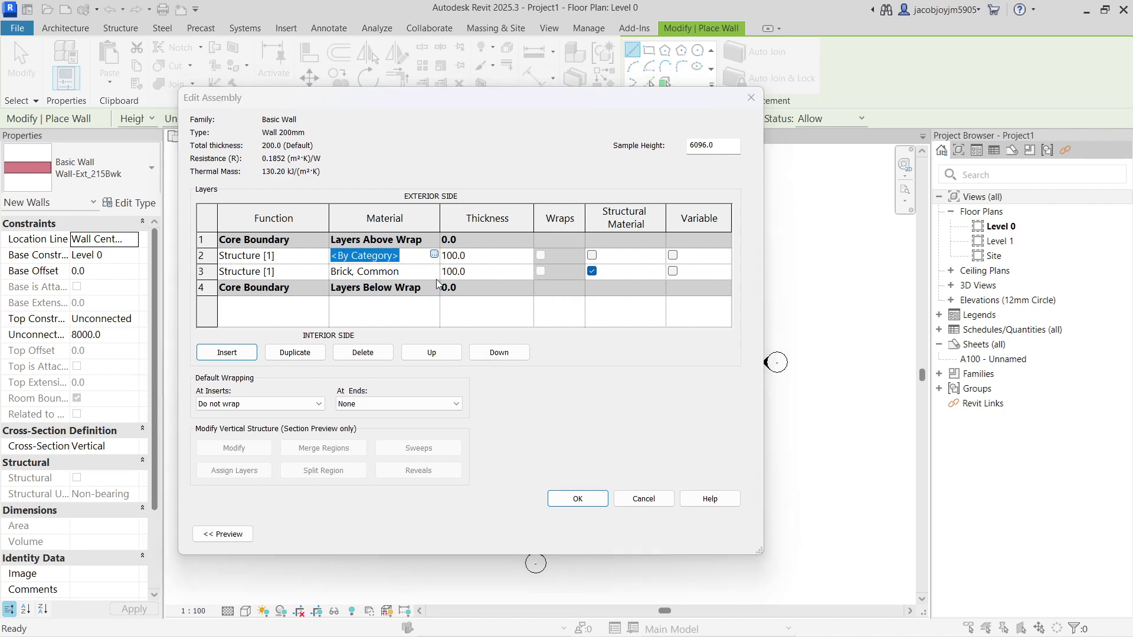
click(434, 255)
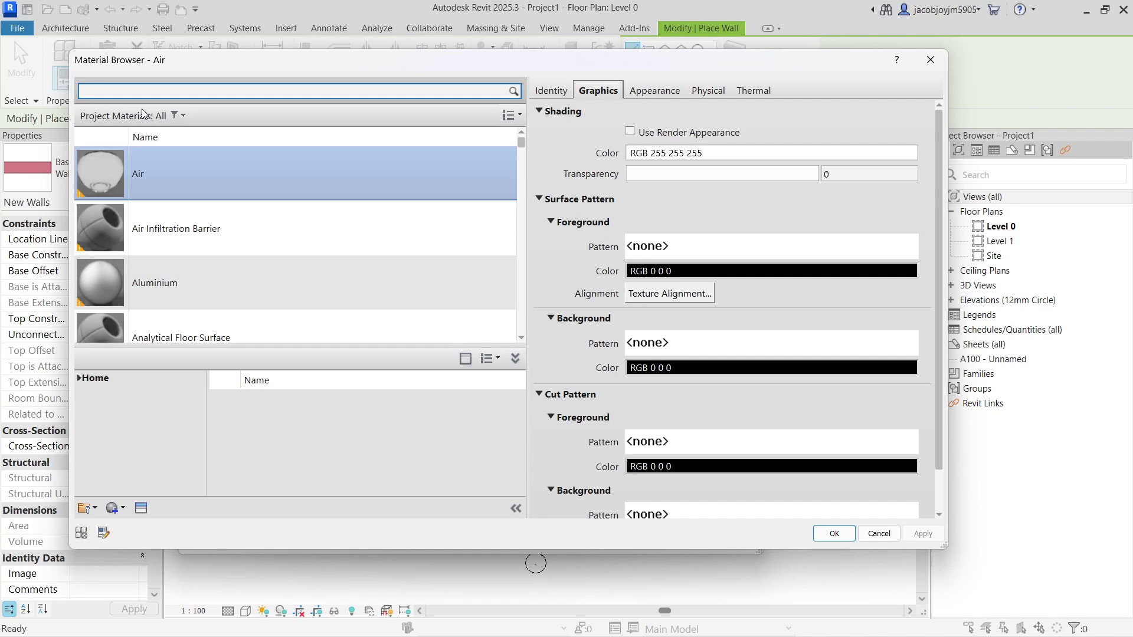
text(ston)
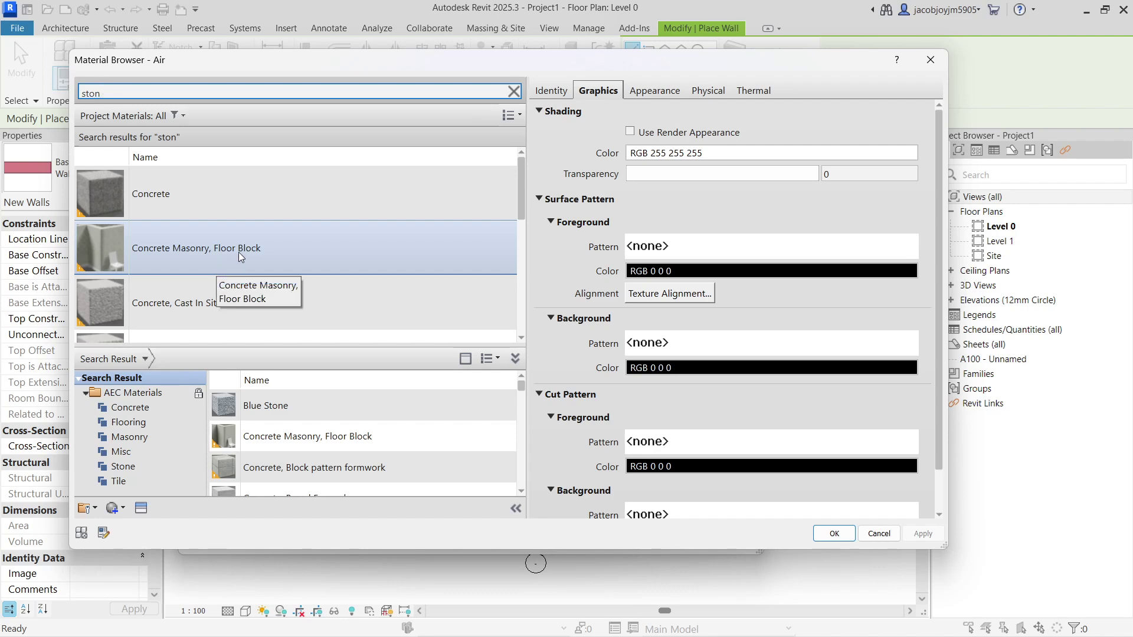
scroll(282, 245, down, 4)
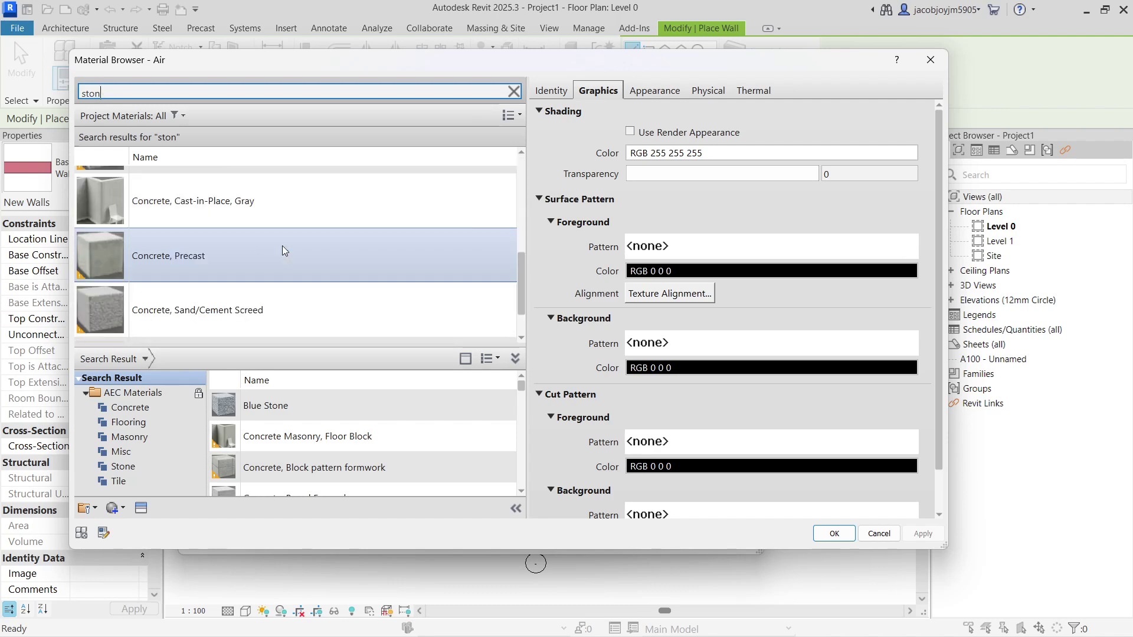
scroll(282, 245, up, 2)
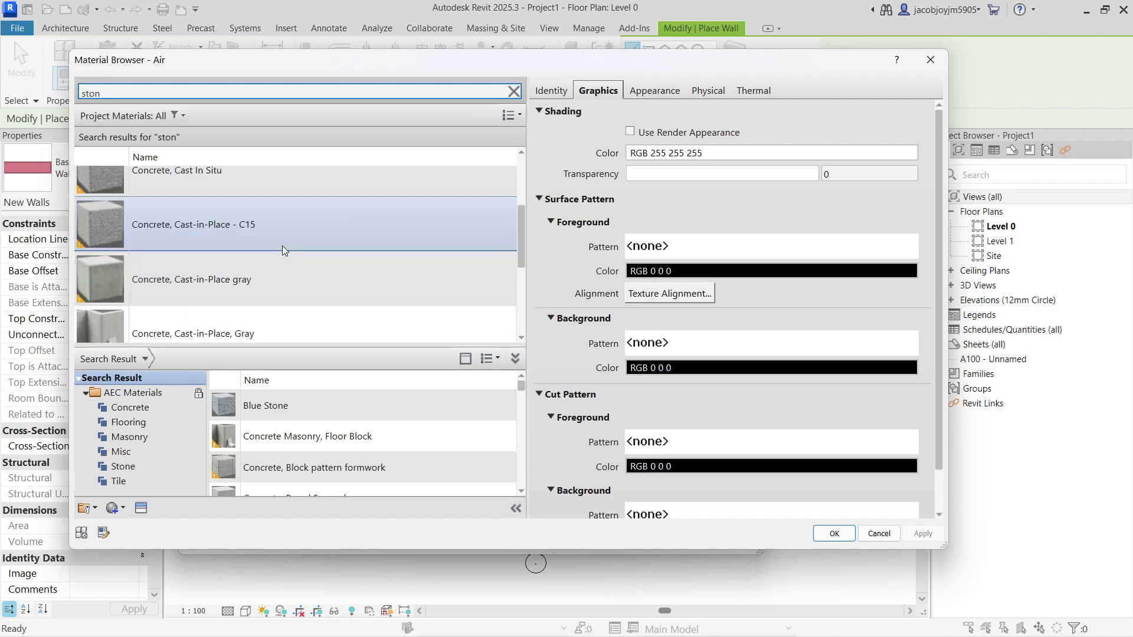
click(140, 480)
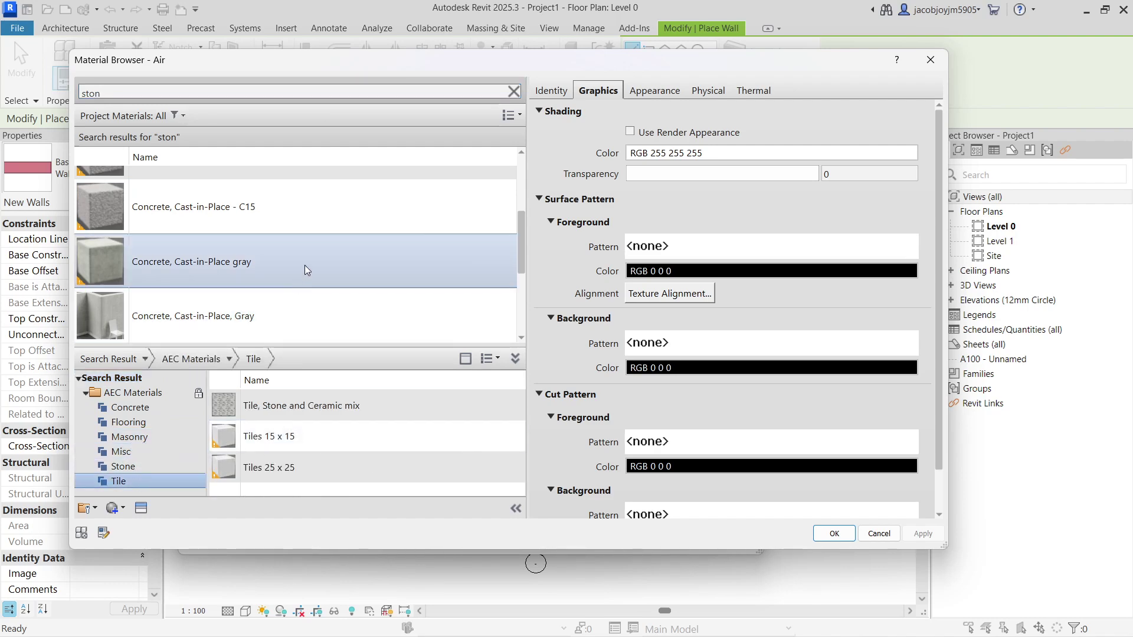
scroll(305, 265, up, 3)
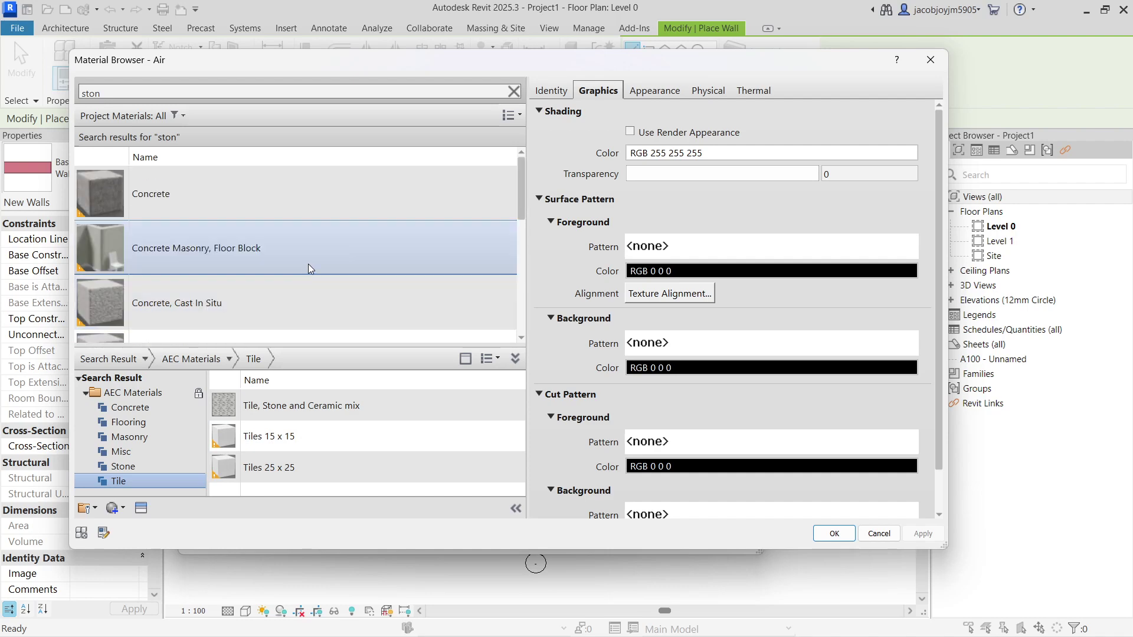
click(227, 257)
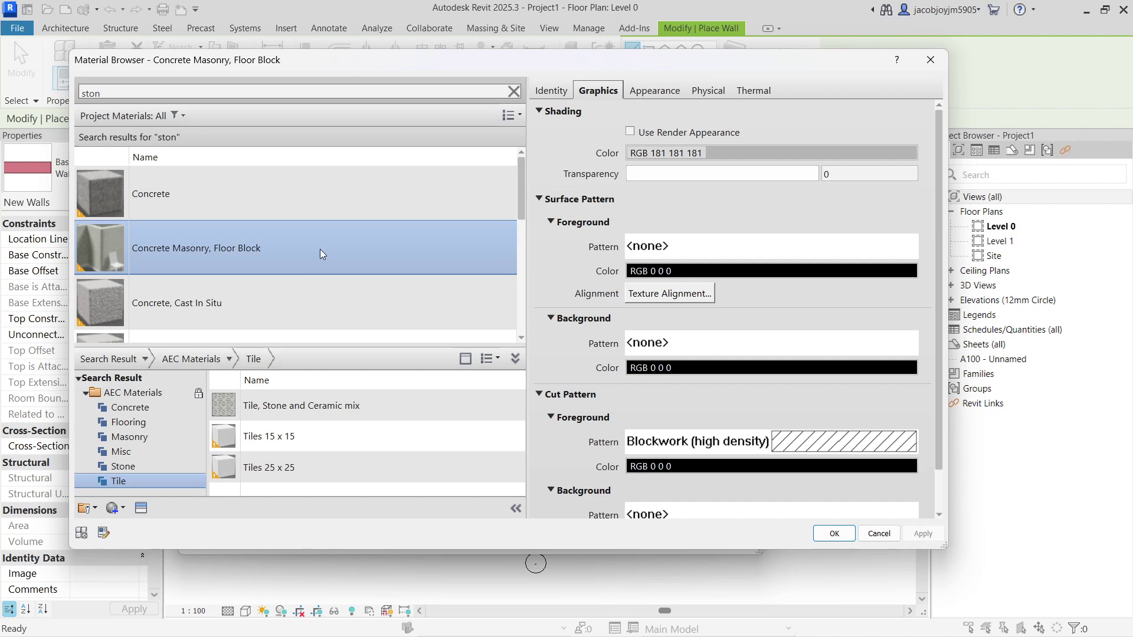
click(834, 532)
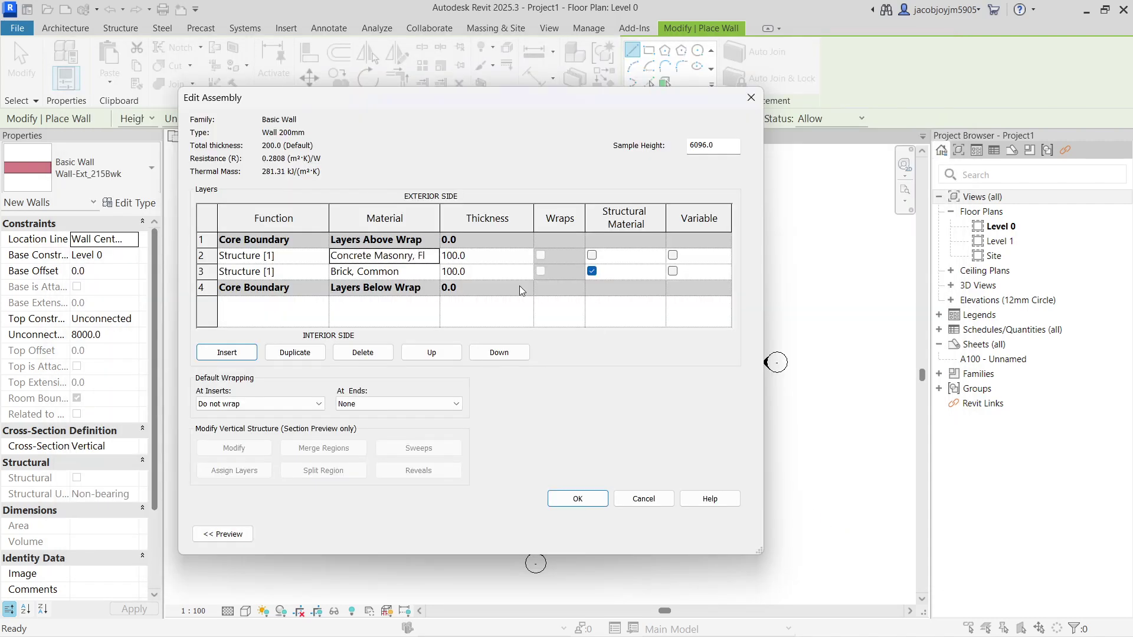
click(423, 274)
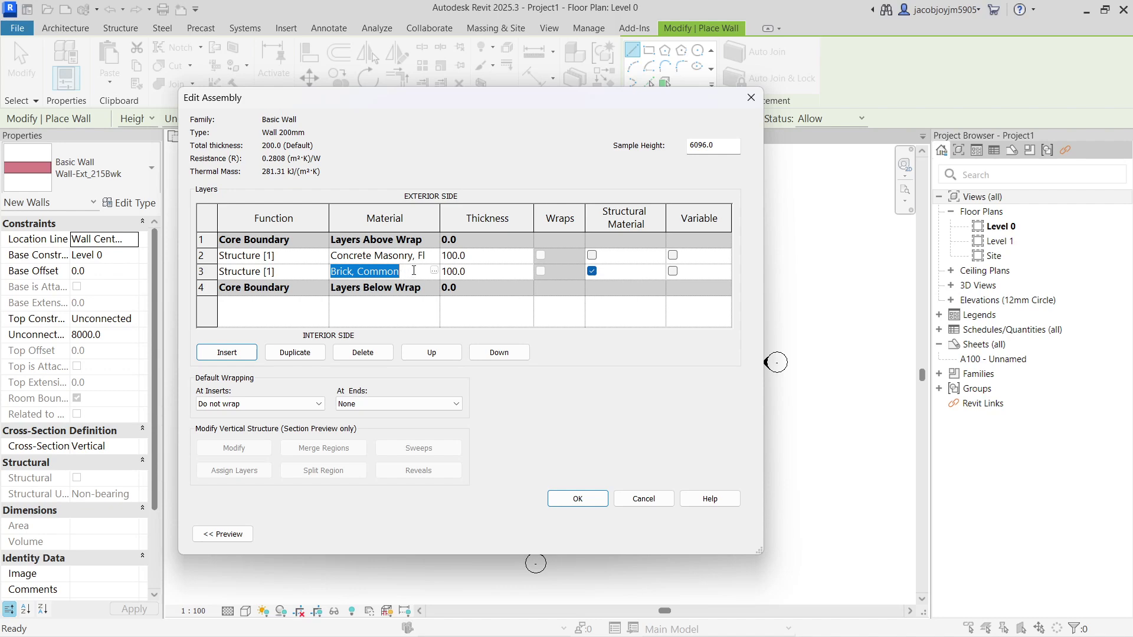
click(577, 498)
click(600, 526)
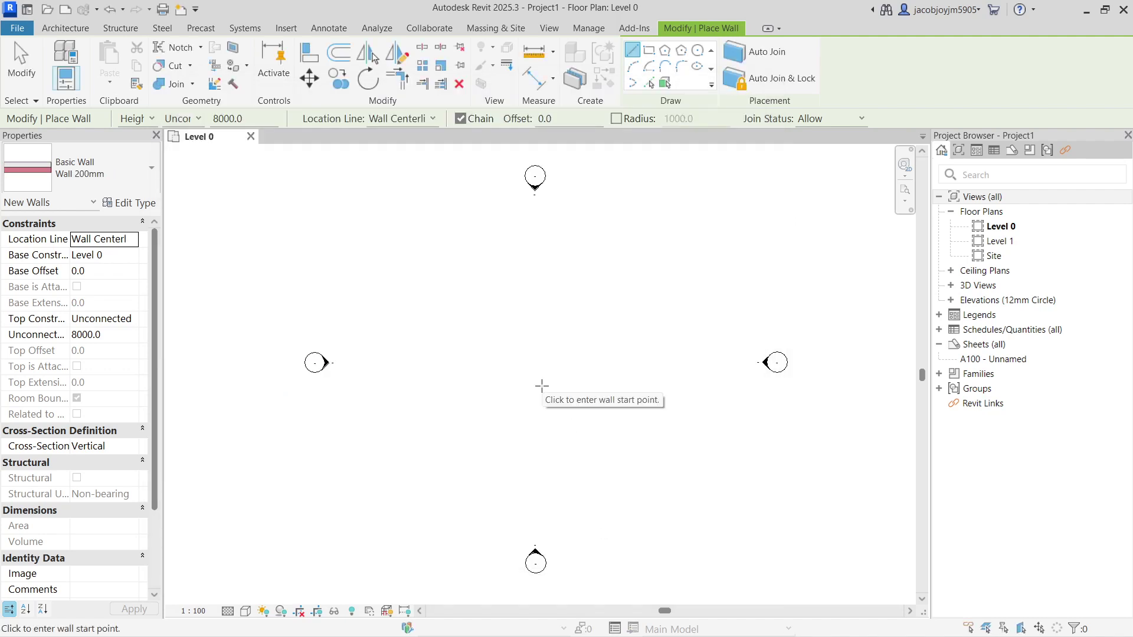
- Draw a horizontal Wall 200mm about 2200 mm long between the elevation markers on the Level 0 plan
click(480, 355)
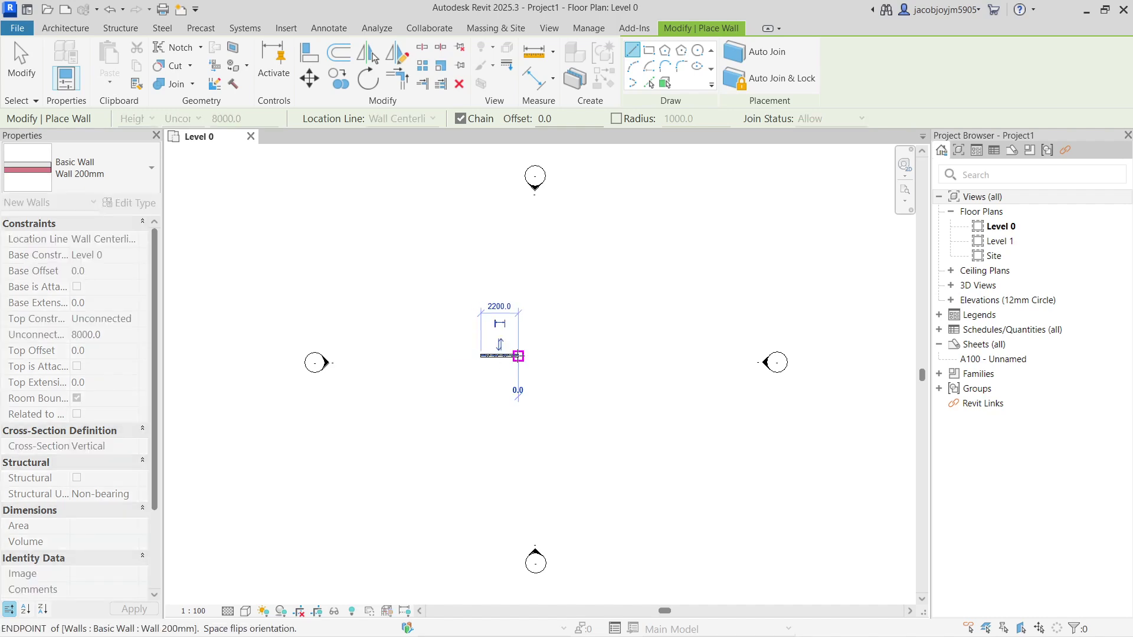
click(518, 356)
key(Escape)
key(Escape)
- Set the drawn wall's length to 1000 mm
scroll(518, 378, up, 3)
scroll(517, 378, up, 2)
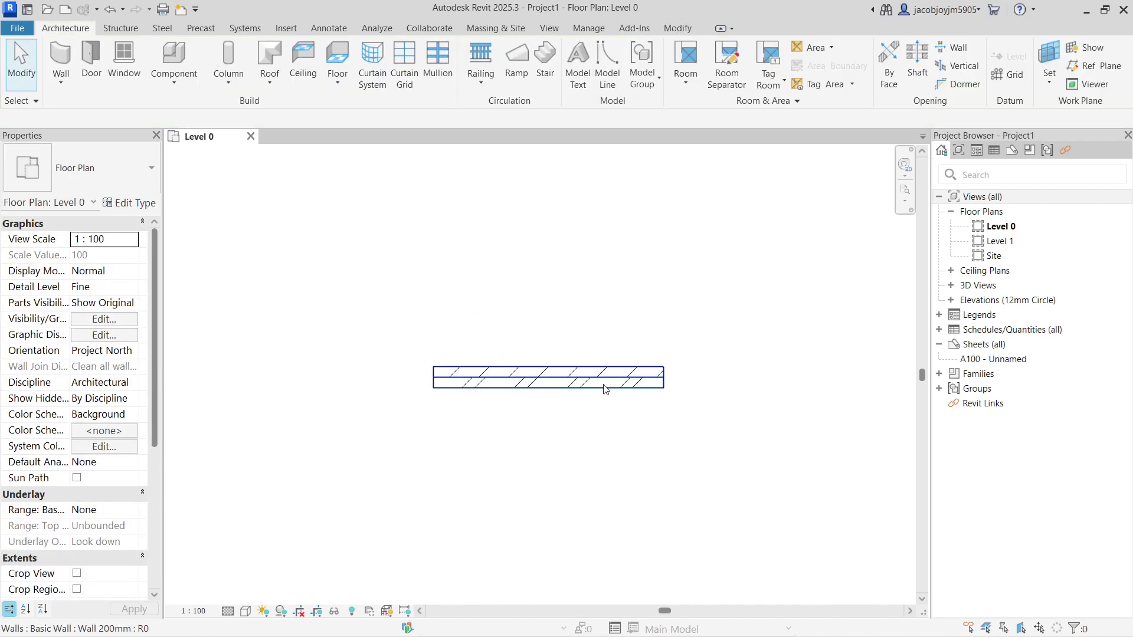
click(605, 382)
click(531, 313)
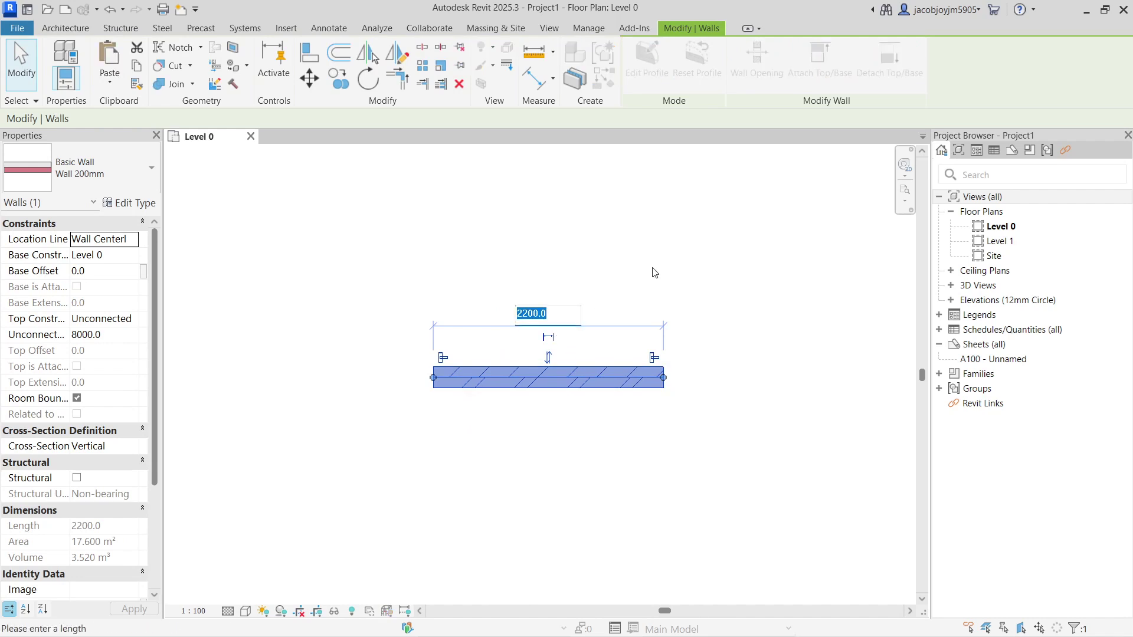
text(1000)
key(Return)
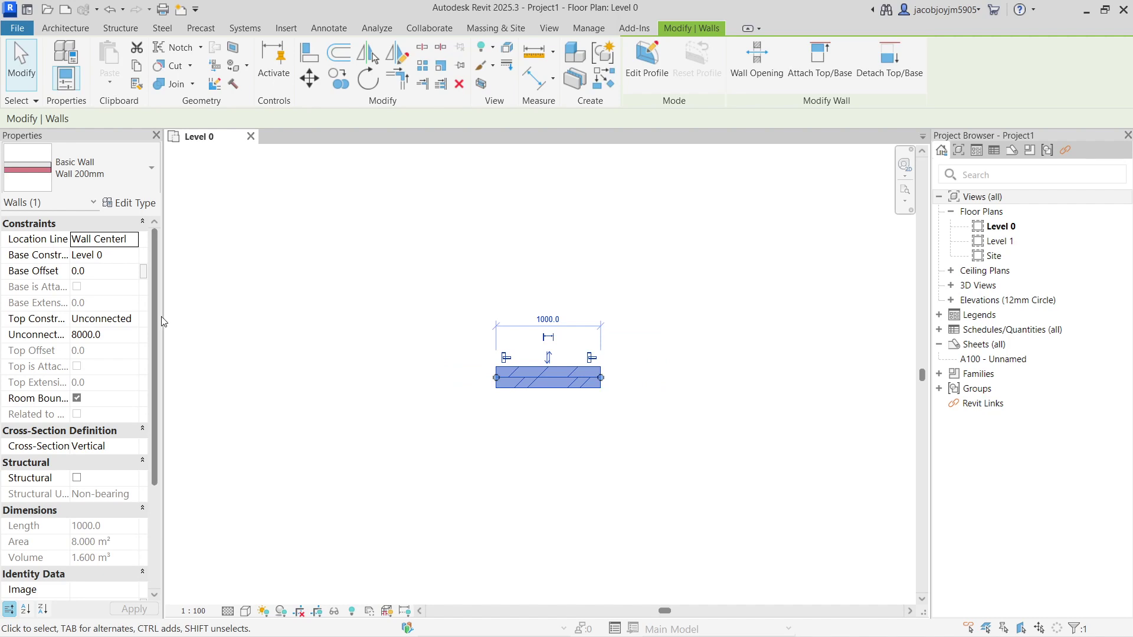
- Keep the wall's top constraint unconnected and set its unconnected height to 1000 mm
click(136, 318)
click(136, 319)
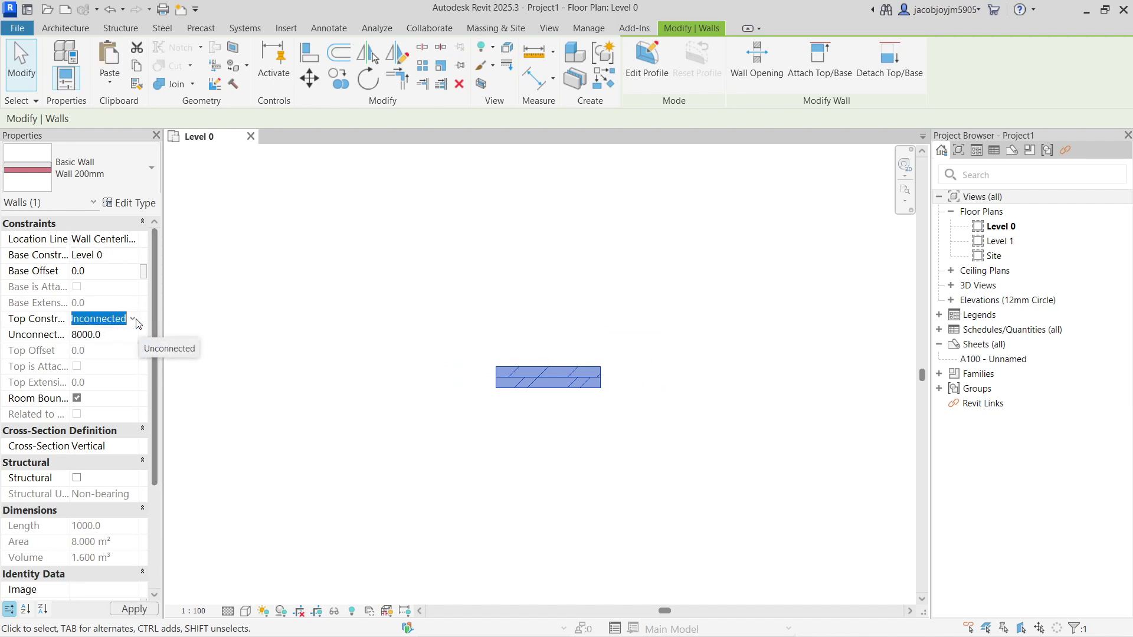
click(126, 334)
text(1000.0)
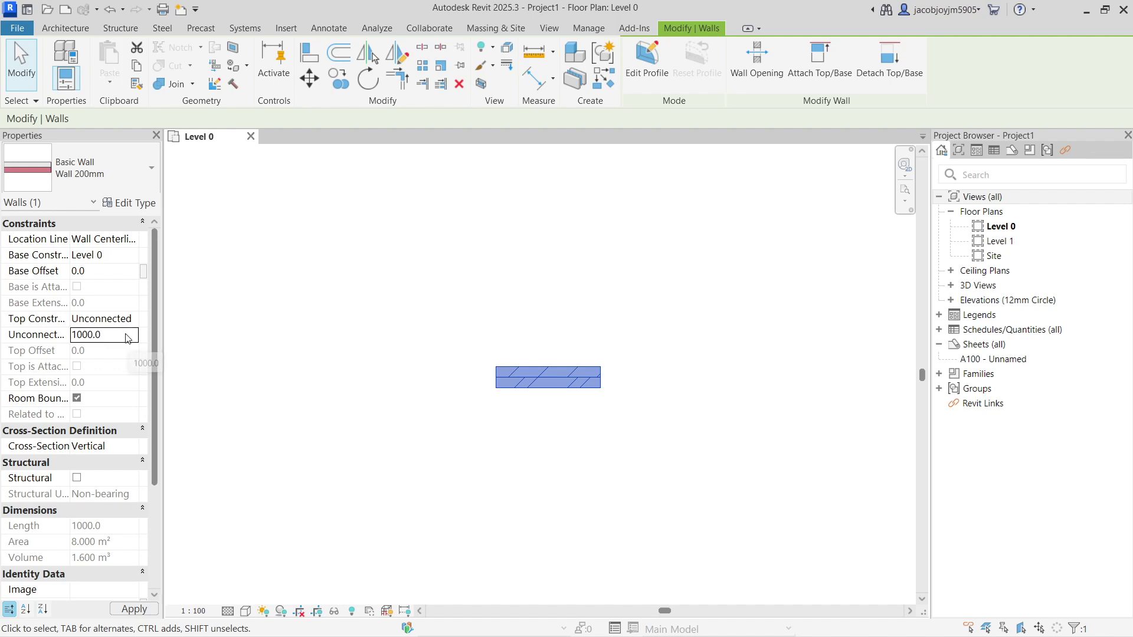
click(592, 243)
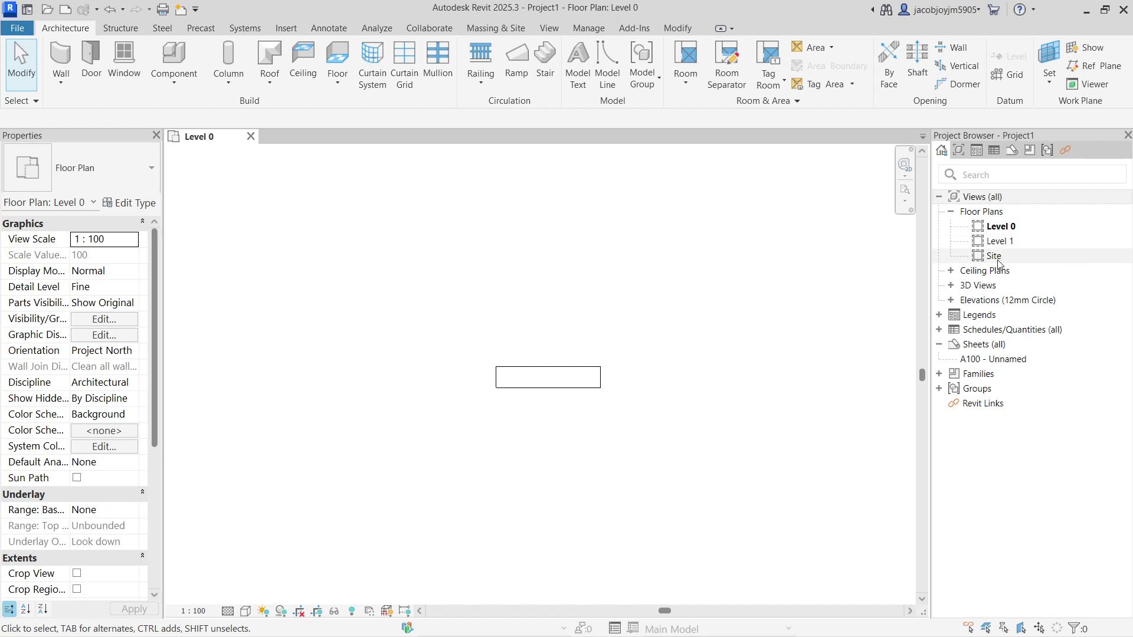
- Place a building section cutting vertically across the wall on the plan and open its section view
click(554, 27)
click(509, 50)
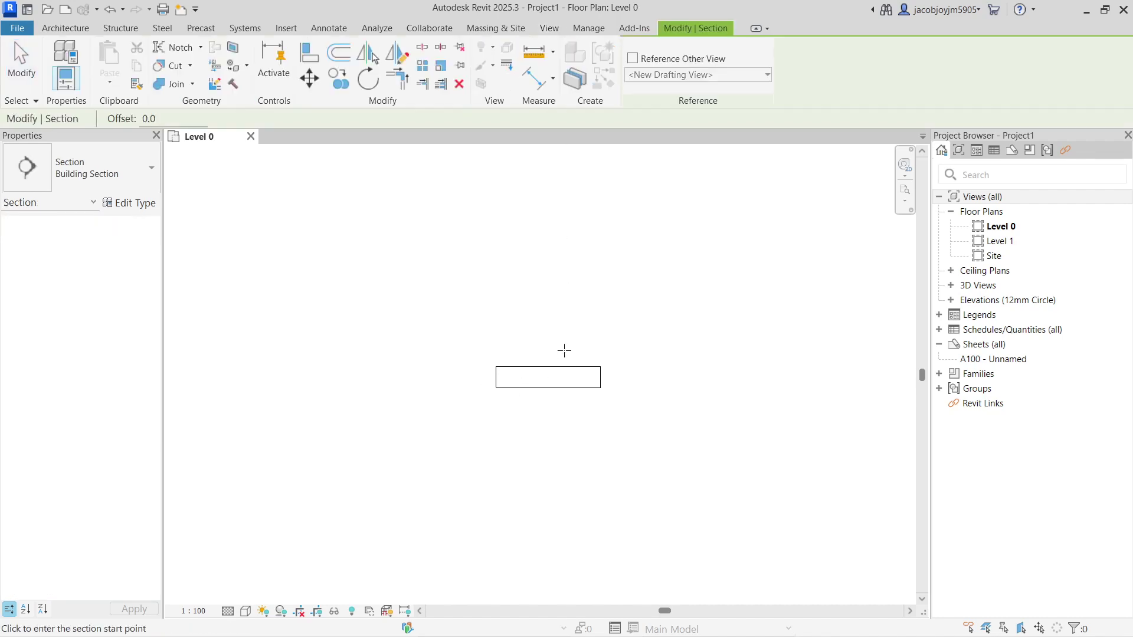
click(526, 347)
click(526, 429)
right_click(533, 430)
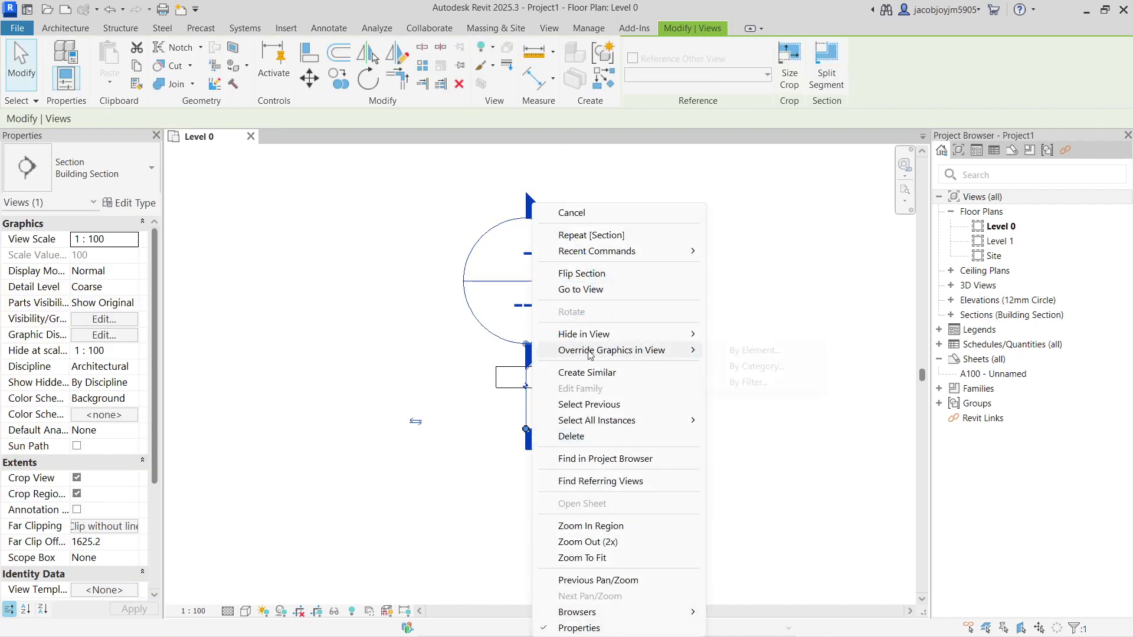
click(593, 290)
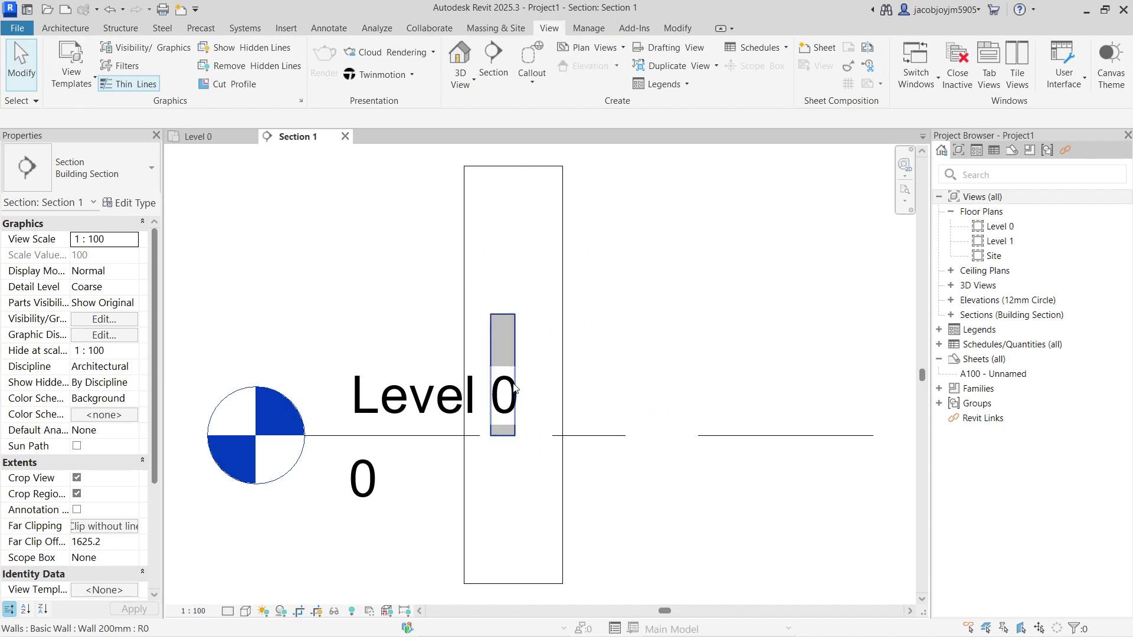
- Set the section view's detail level to Fine and move the Level 0 head clear of the wall
click(228, 611)
click(245, 596)
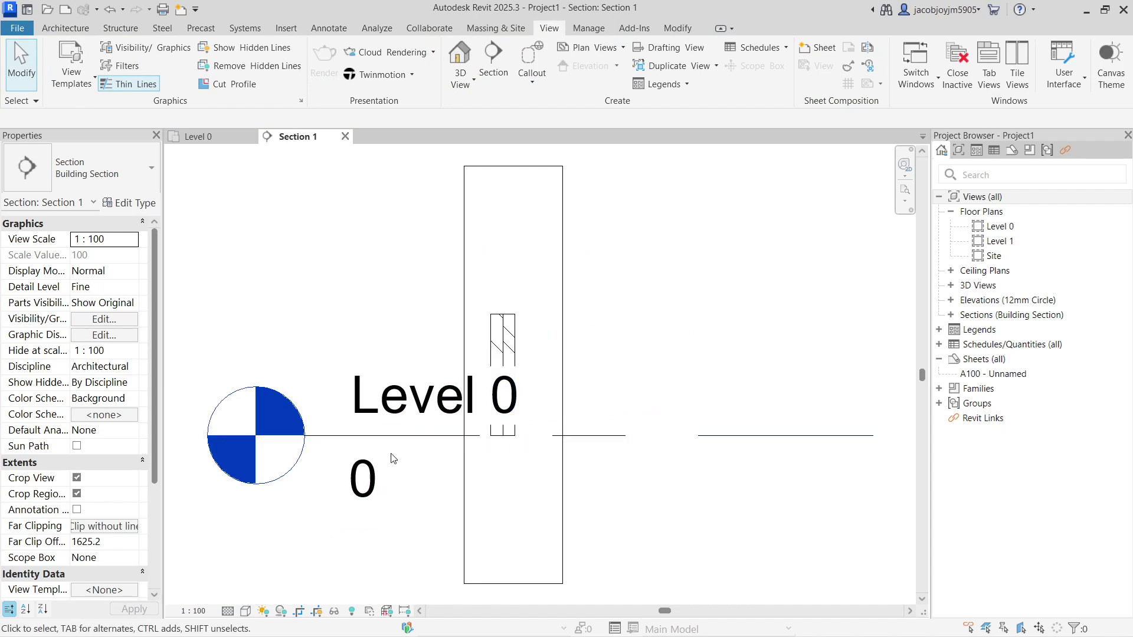
click(377, 475)
scroll(844, 344, down, 2)
drag(575, 389, 422, 390)
key(Escape)
scroll(654, 410, up, 4)
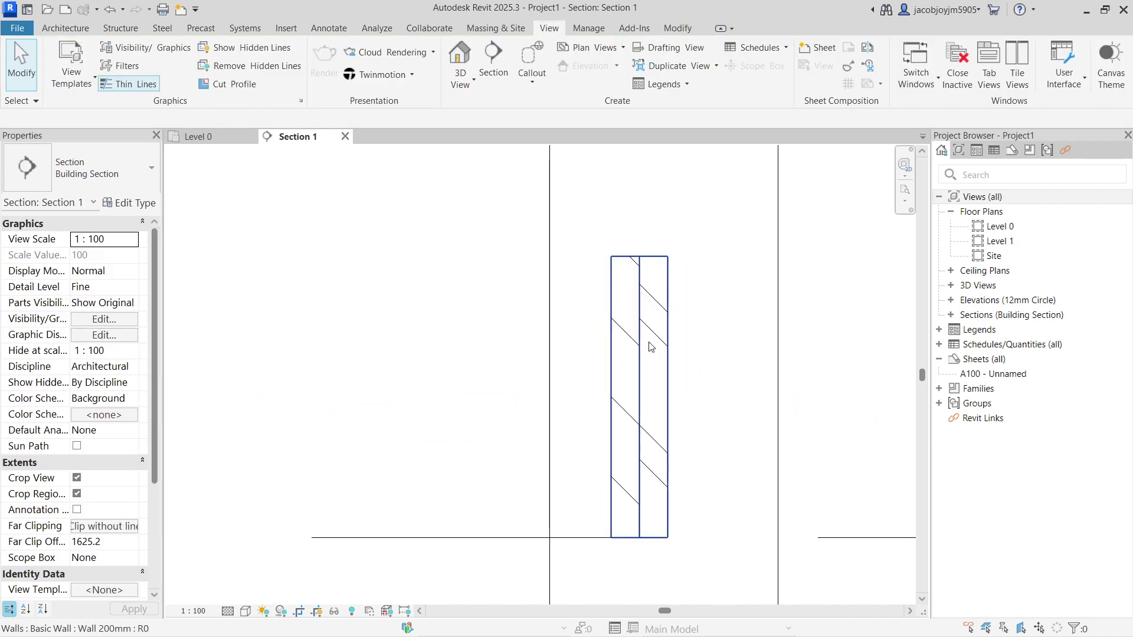
- Create a new schedule for the Walls category, keeping the name Wall Schedule, building components and the New Construction phase
scroll(689, 343, up, 1)
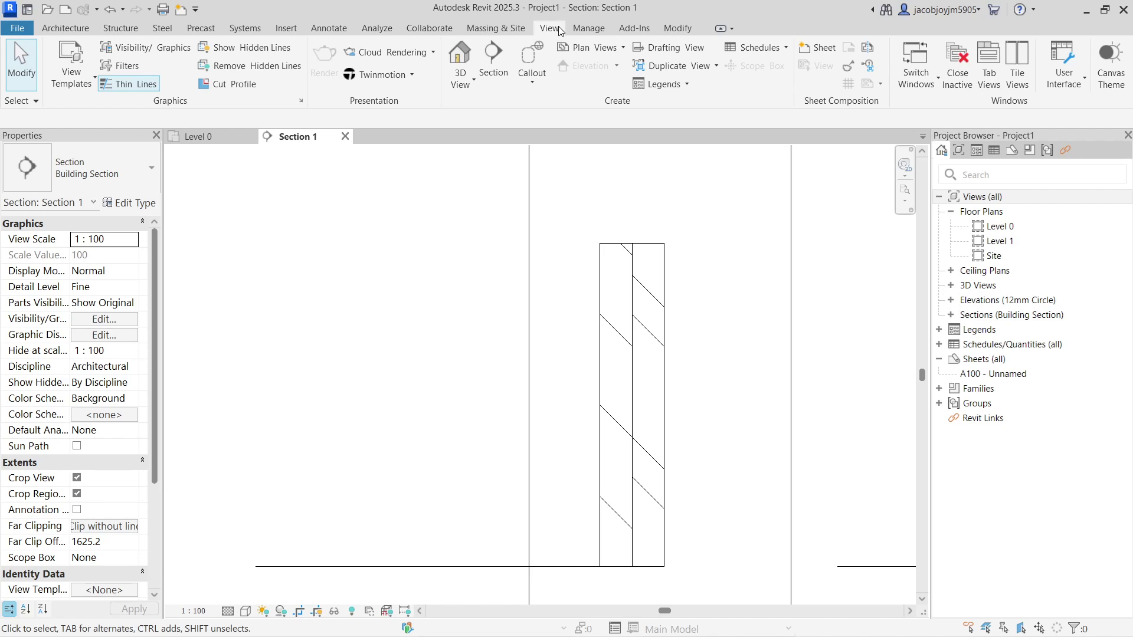
click(765, 50)
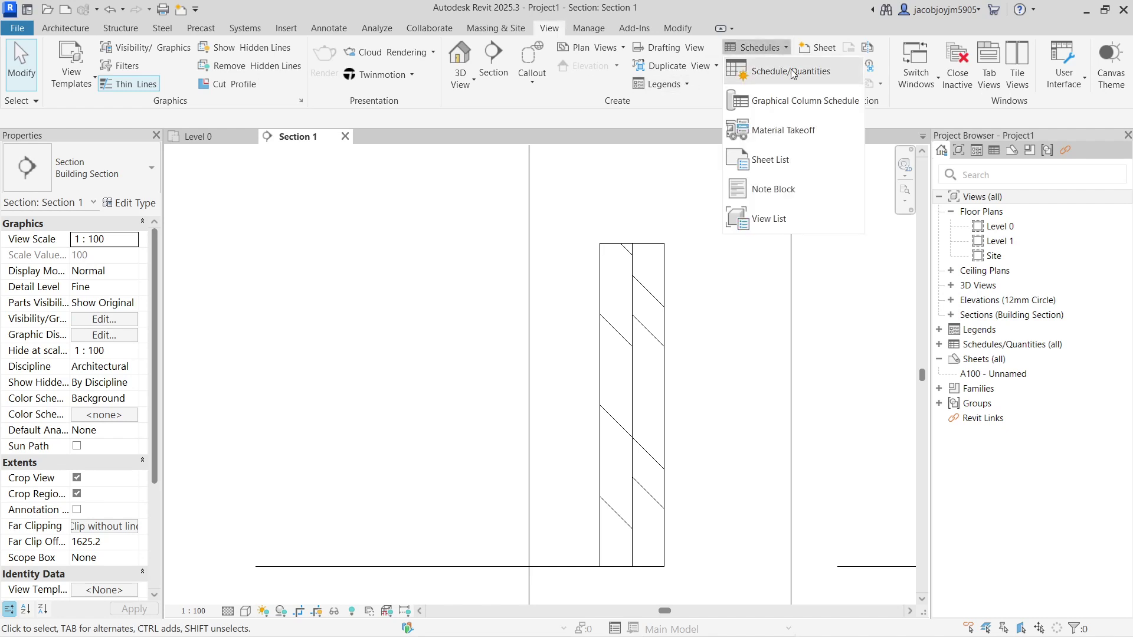
click(773, 71)
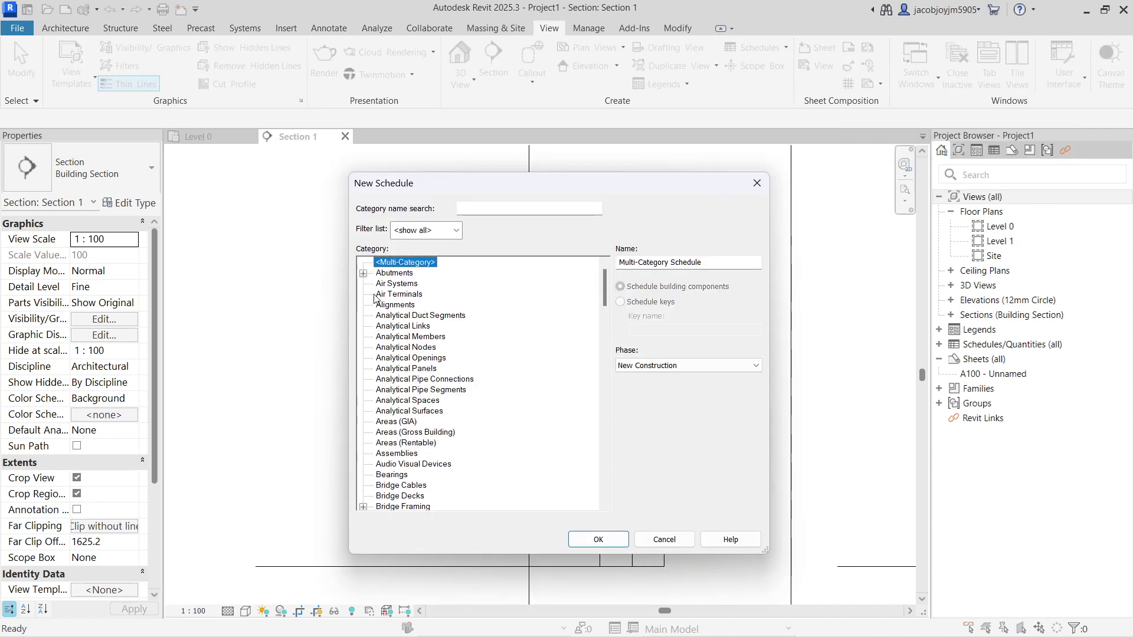
click(404, 318)
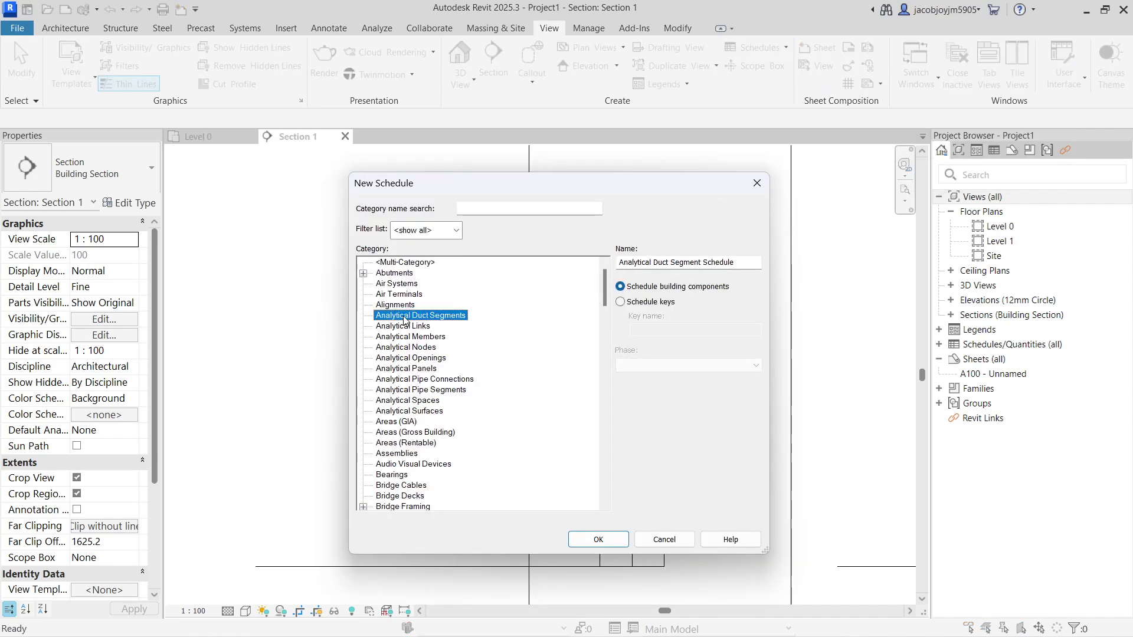
key(w)
scroll(366, 475, down, 1)
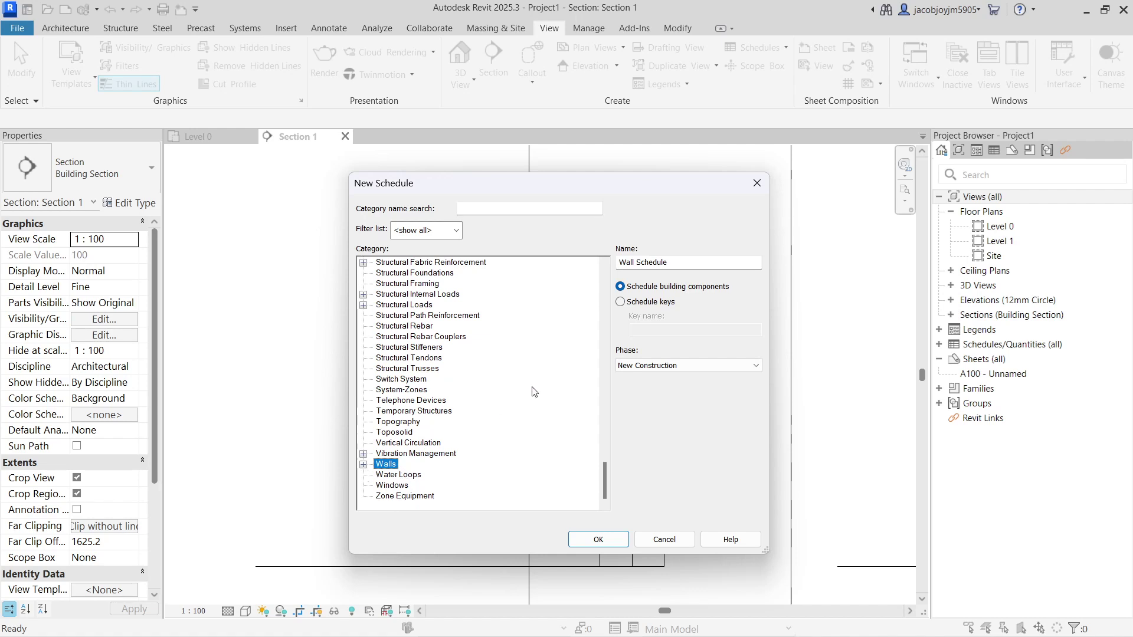
click(691, 267)
drag(690, 265, 599, 263)
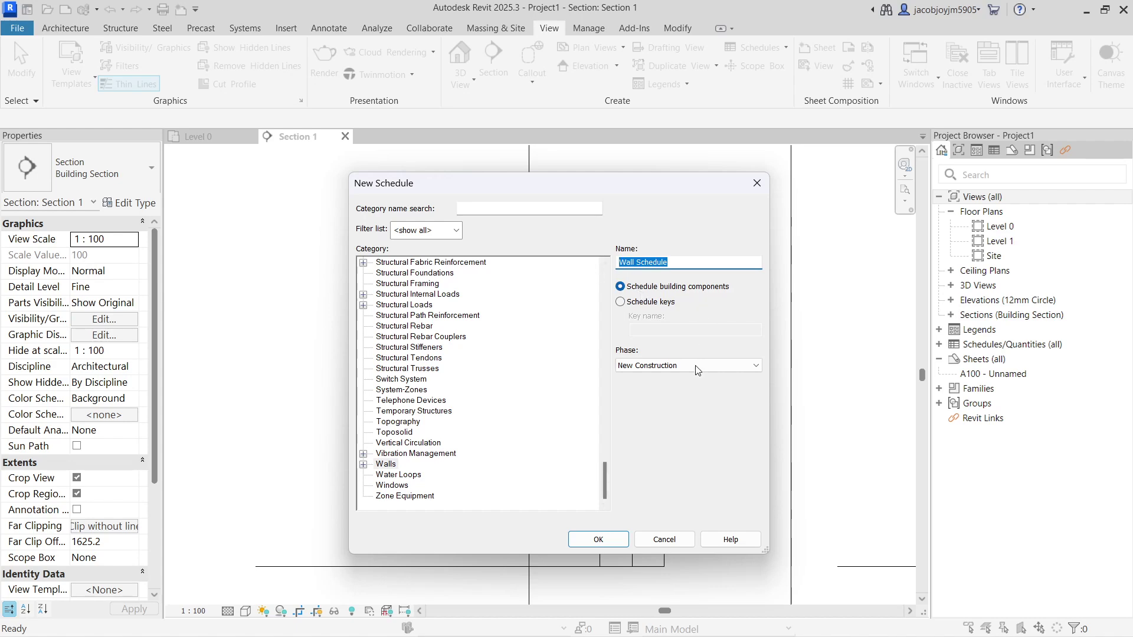
click(599, 540)
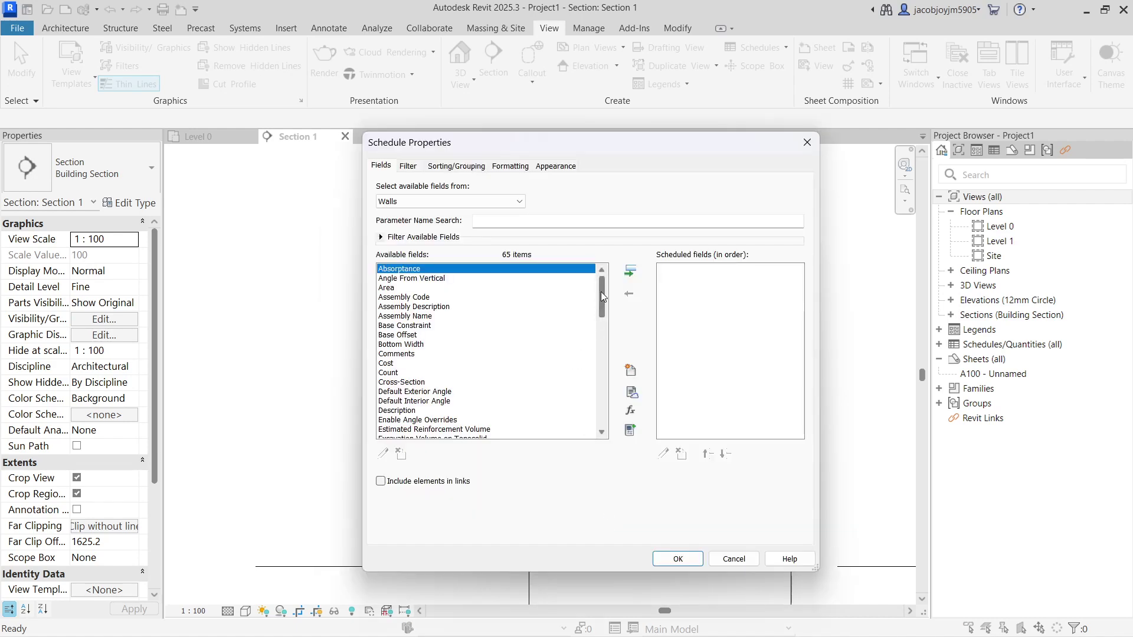
- Add only the Type field from the available wall fields to the scheduled fields
drag(599, 292, 604, 396)
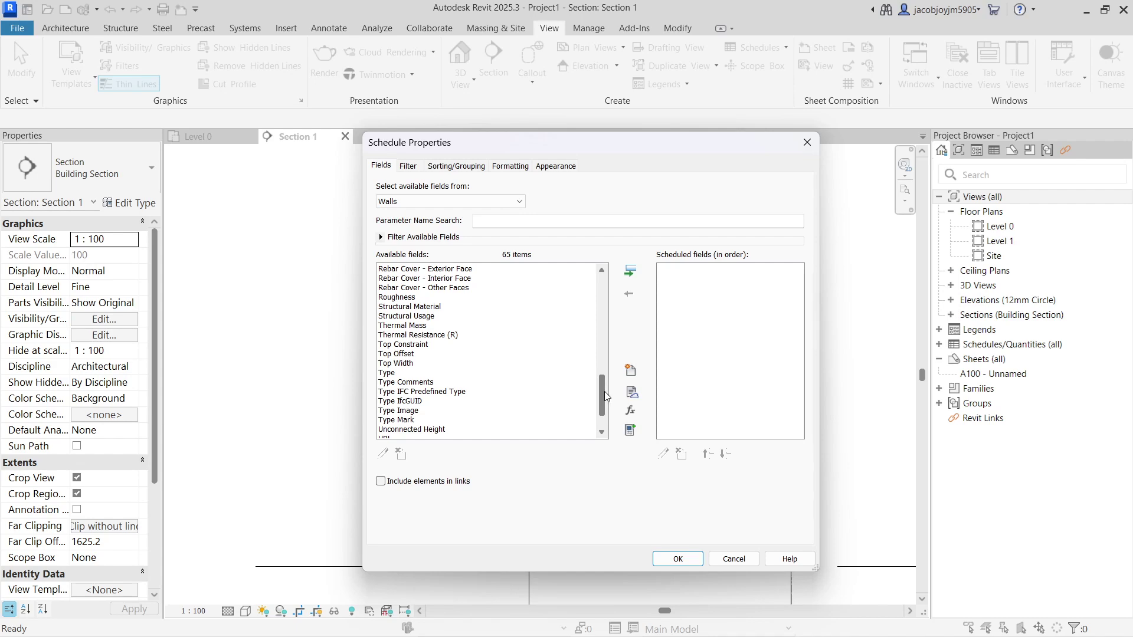
click(399, 382)
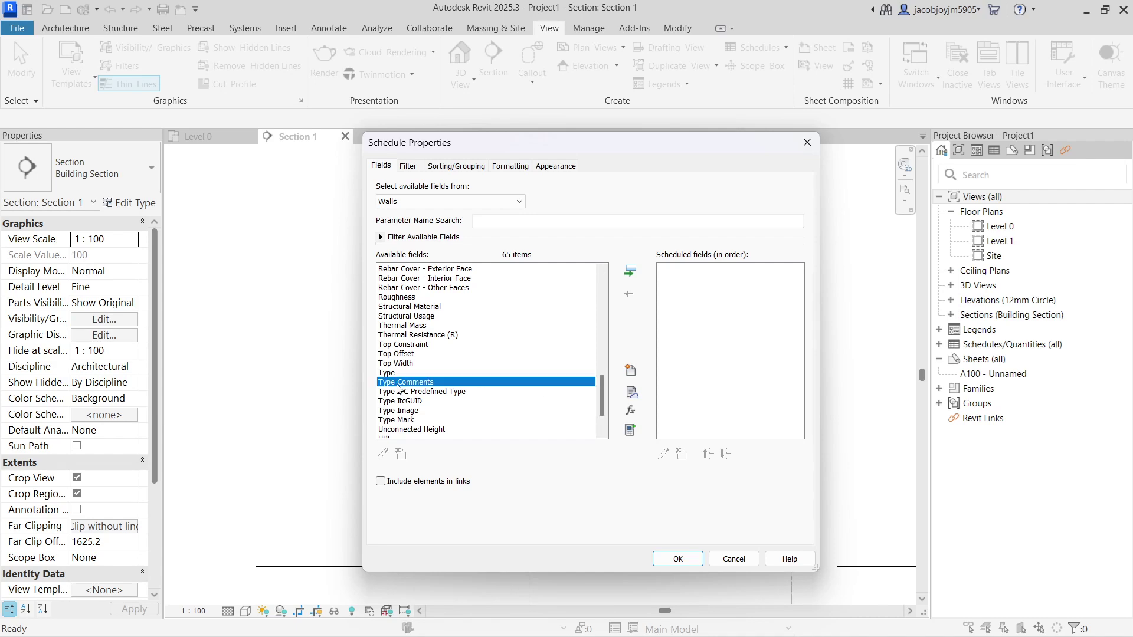
key(t)
key(h)
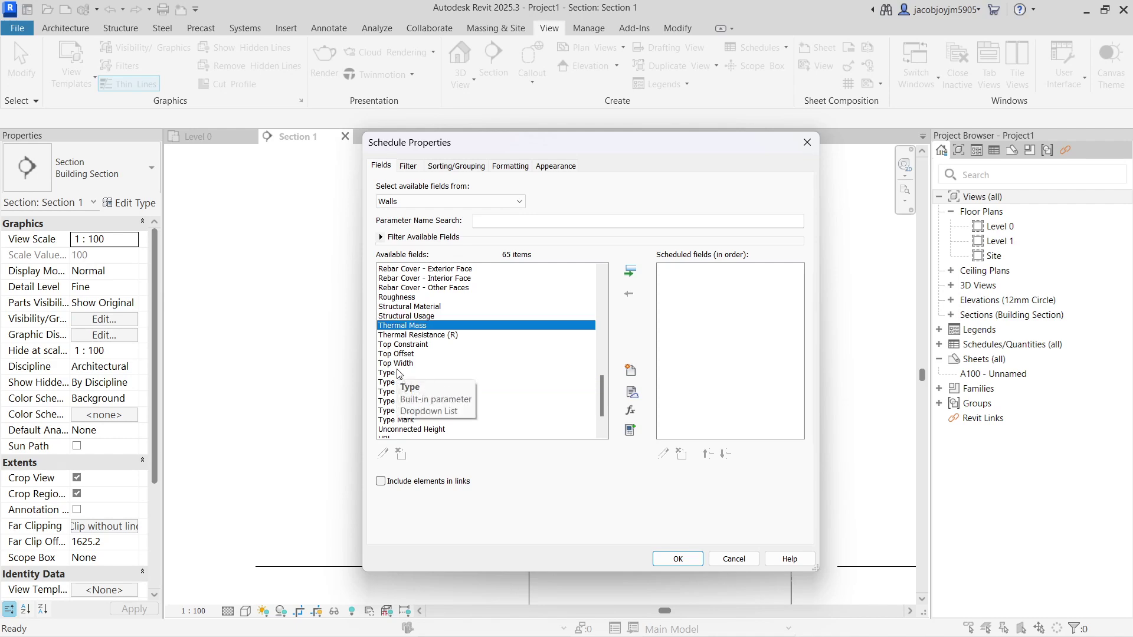
ctrl+click(399, 381)
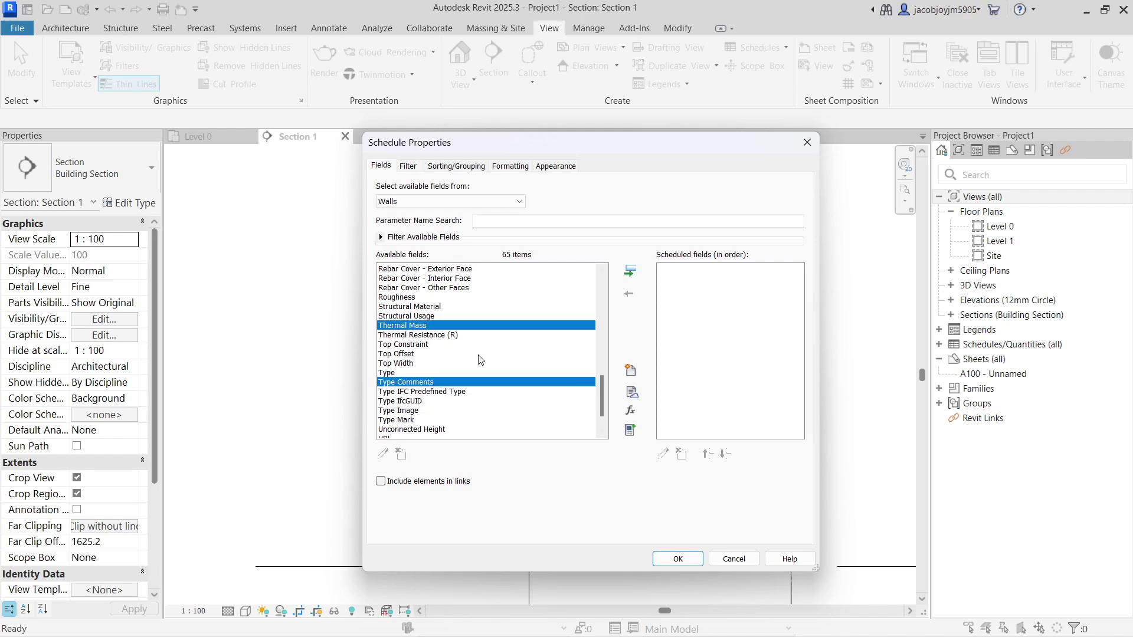
shift+click(390, 373)
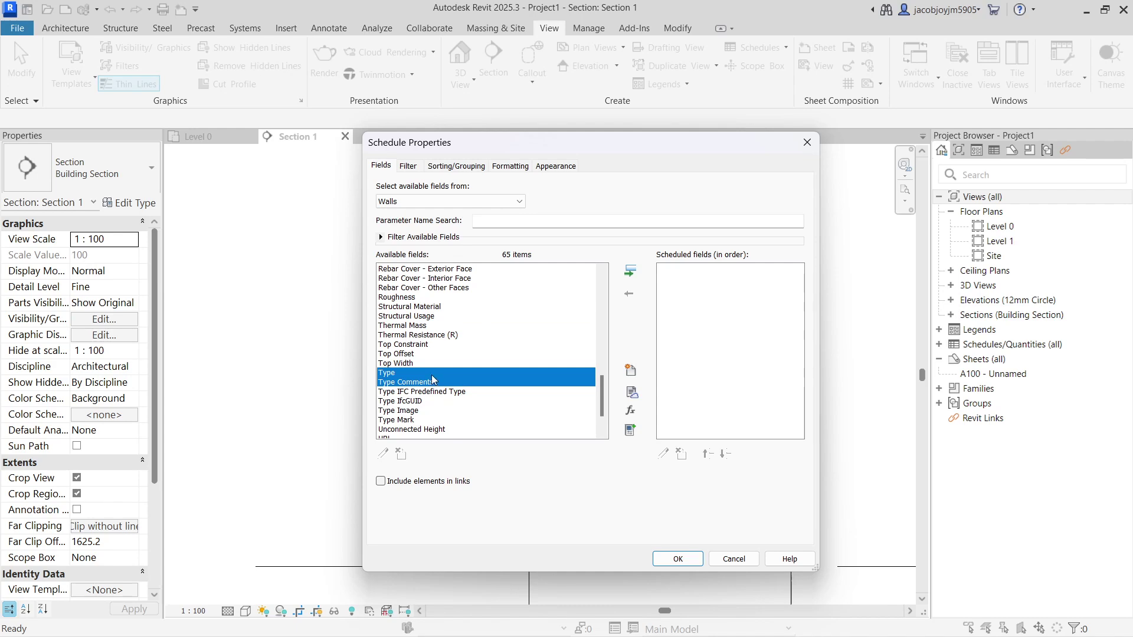
ctrl+click(440, 326)
ctrl+click(433, 373)
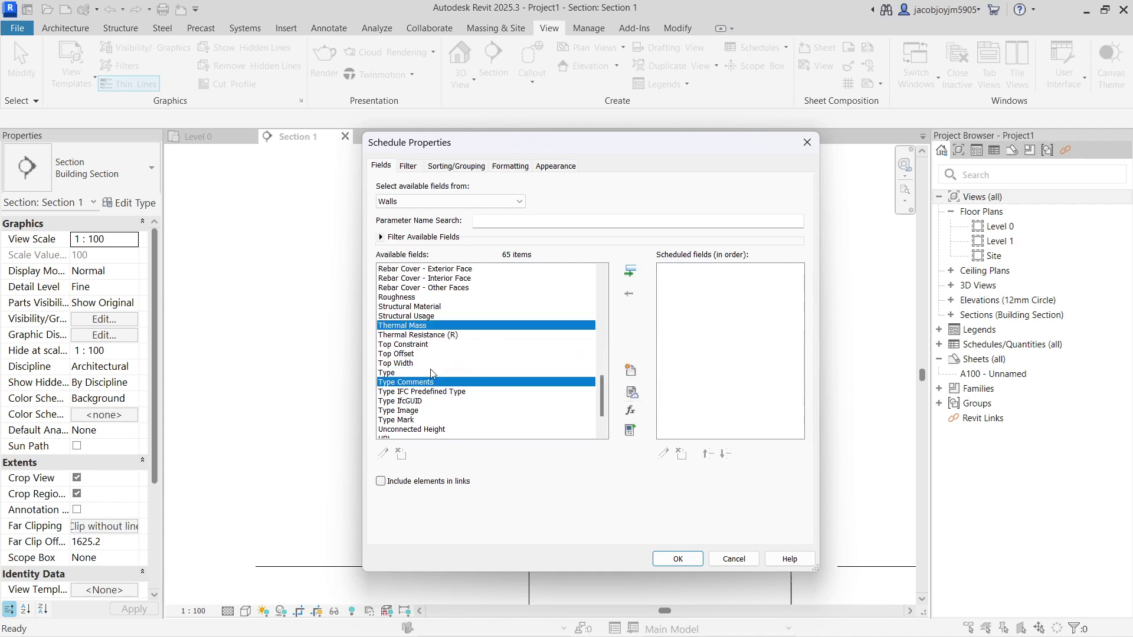
ctrl+click(428, 401)
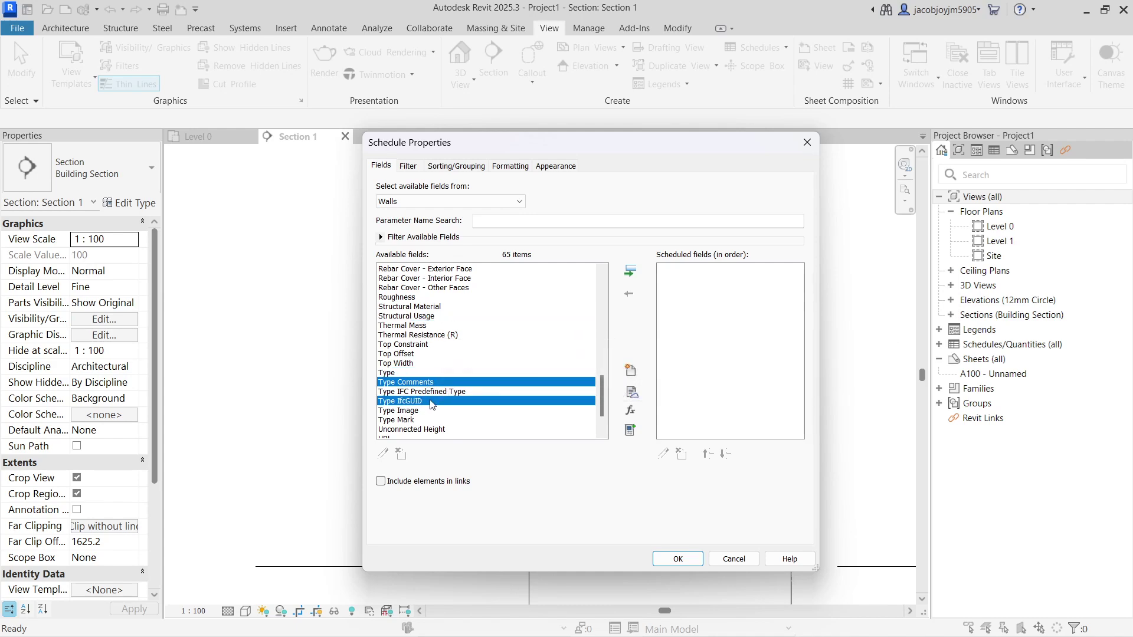
click(442, 383)
click(434, 373)
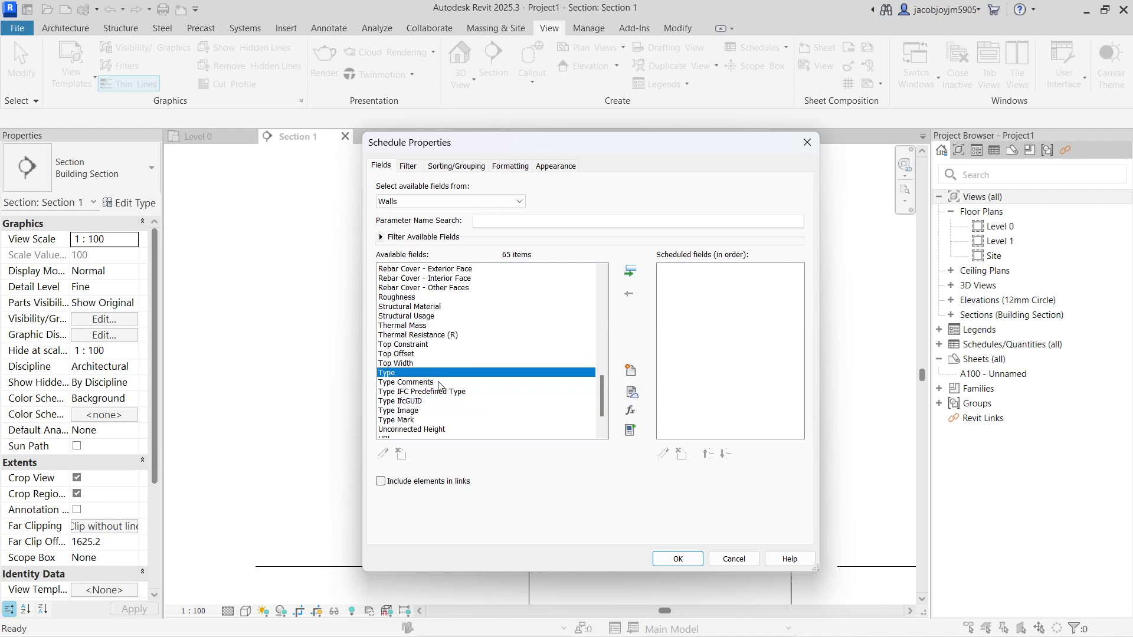
click(630, 272)
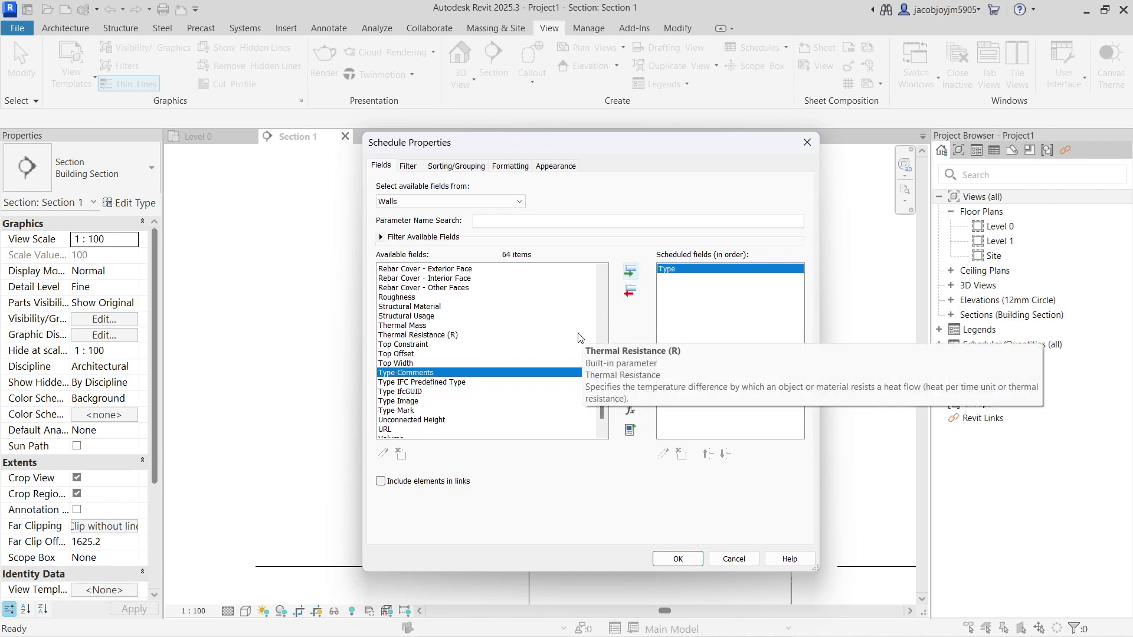
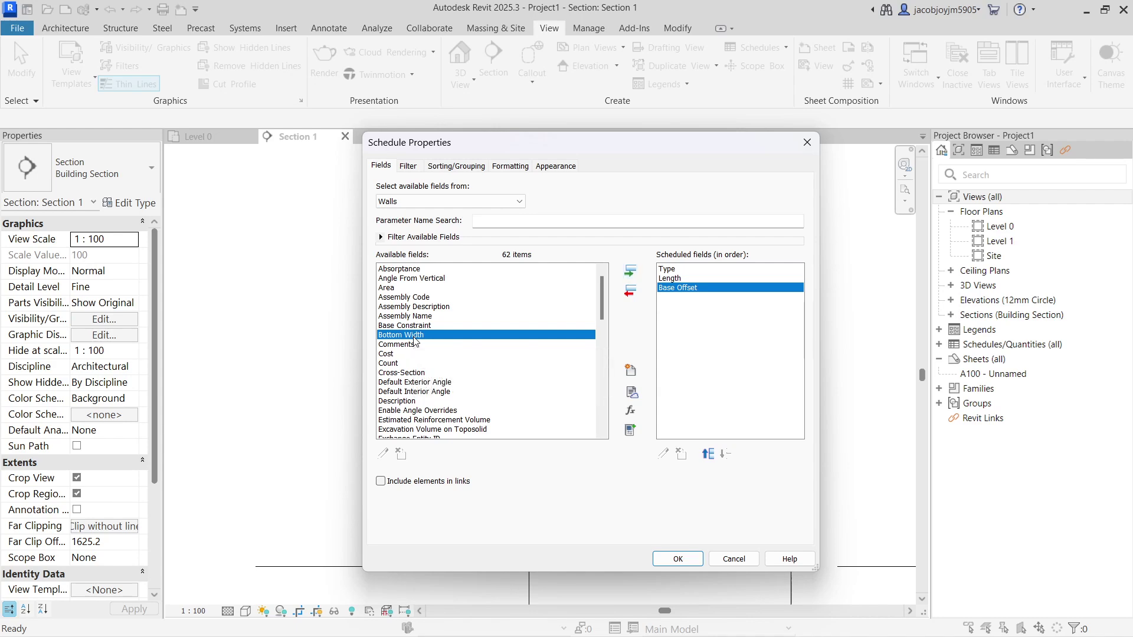
- Add the Top Offset, Volume and Width fields to the scheduled fields
key(t)
scroll(405, 356, down, 2)
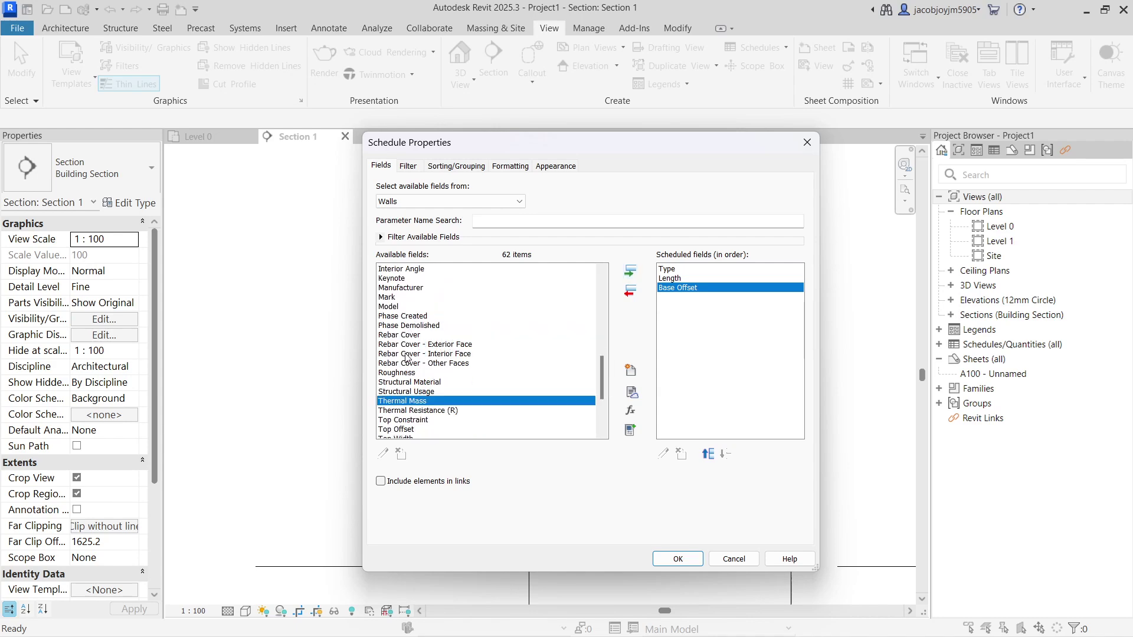
mouse_move(407, 411)
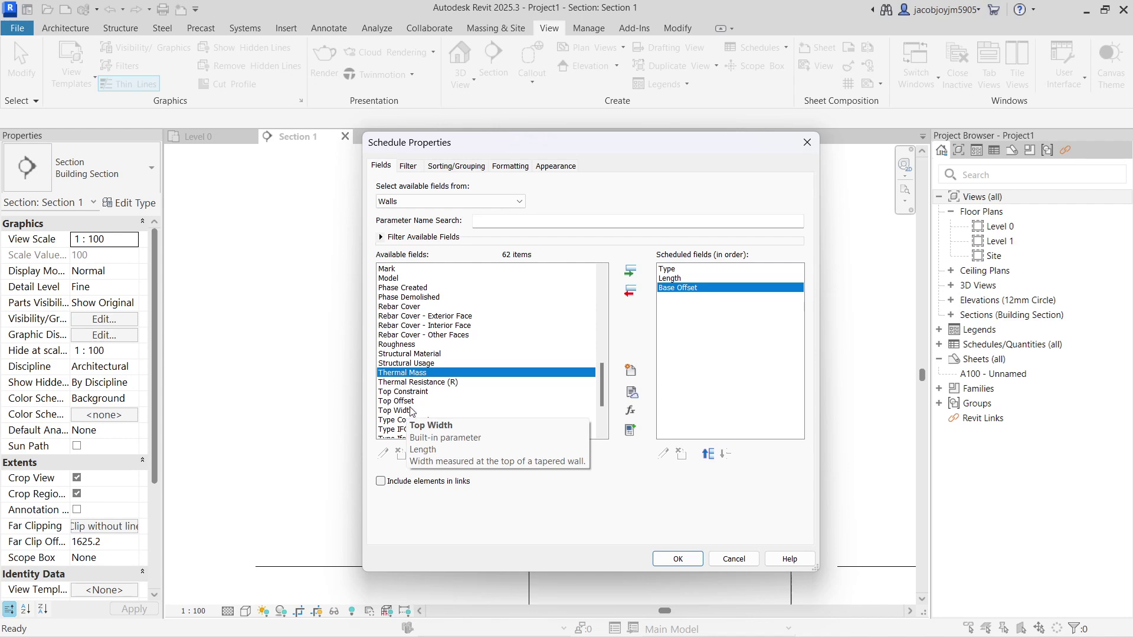
click(412, 401)
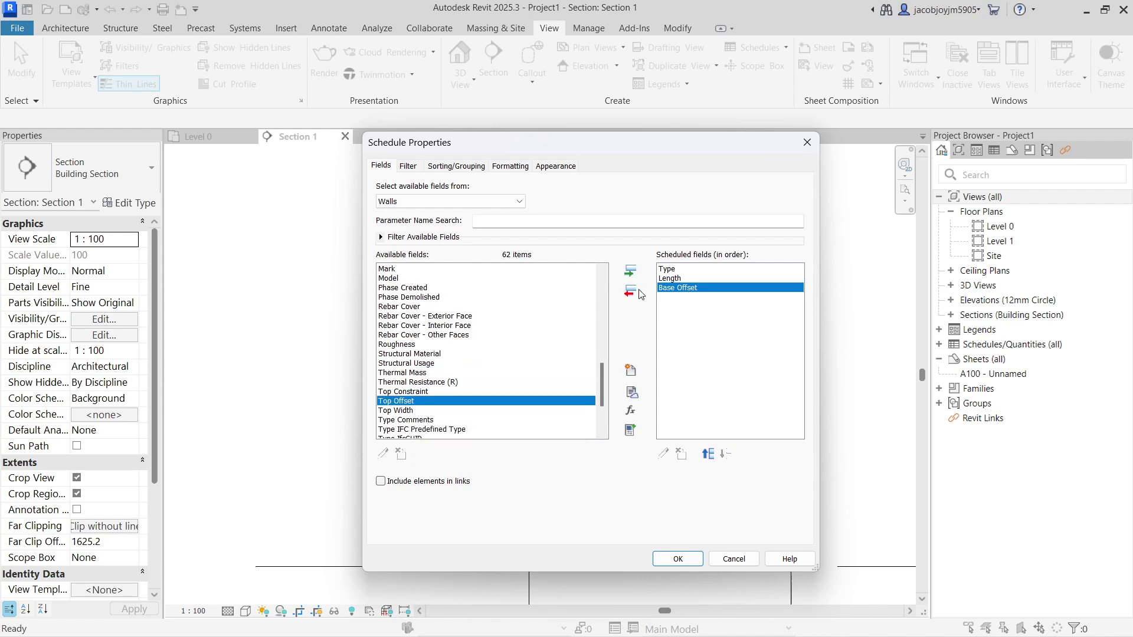
click(630, 271)
scroll(533, 321, down, 2)
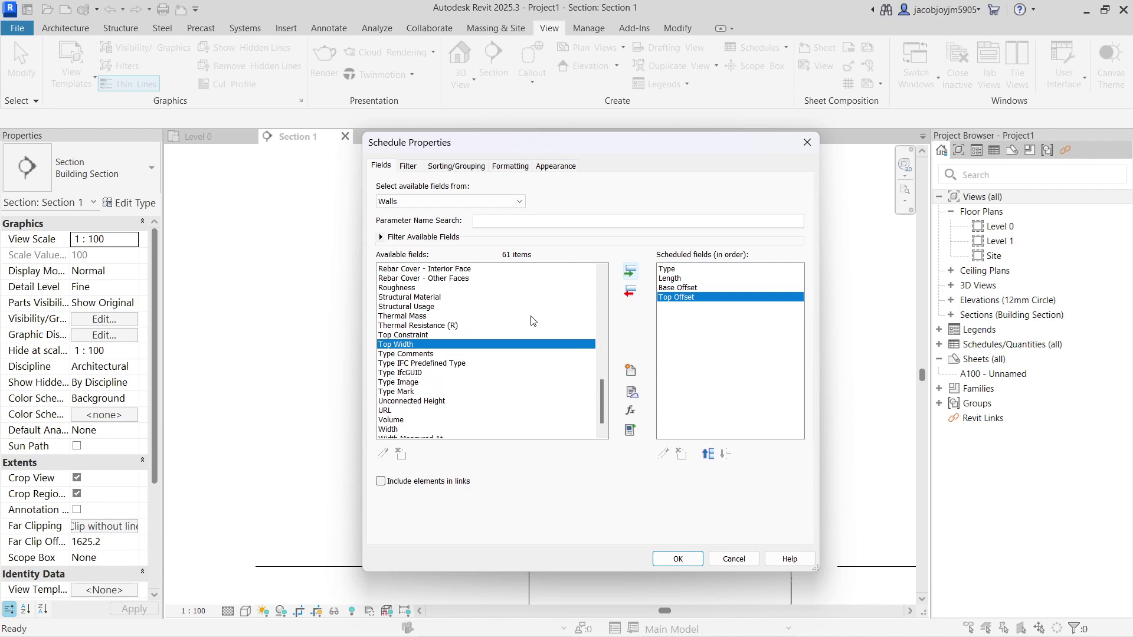
scroll(533, 320, down, 1)
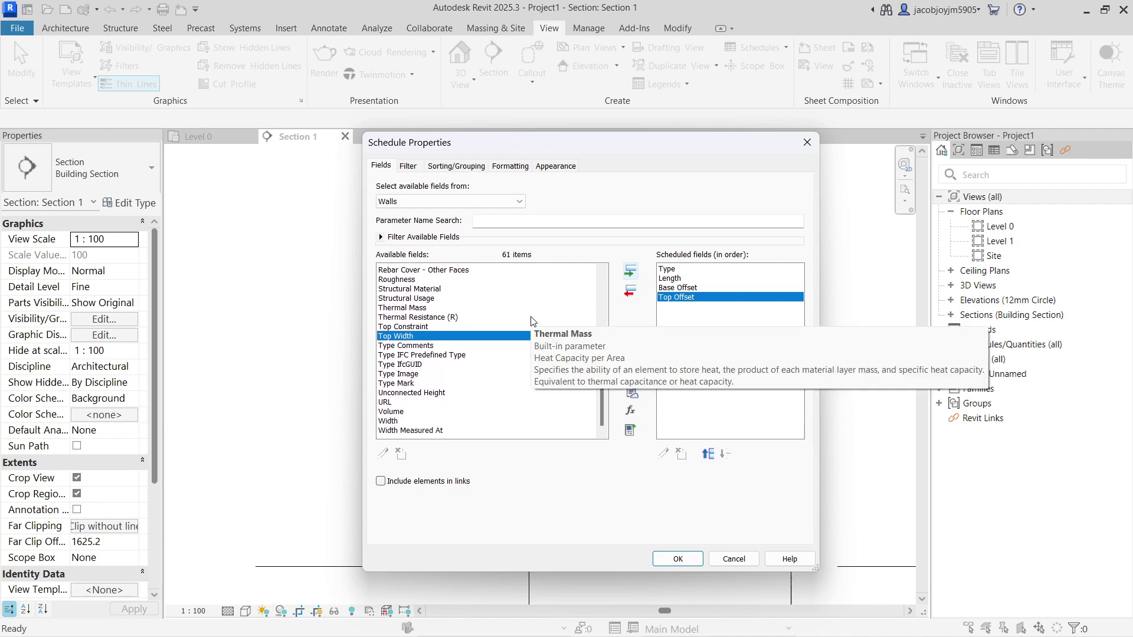
click(396, 411)
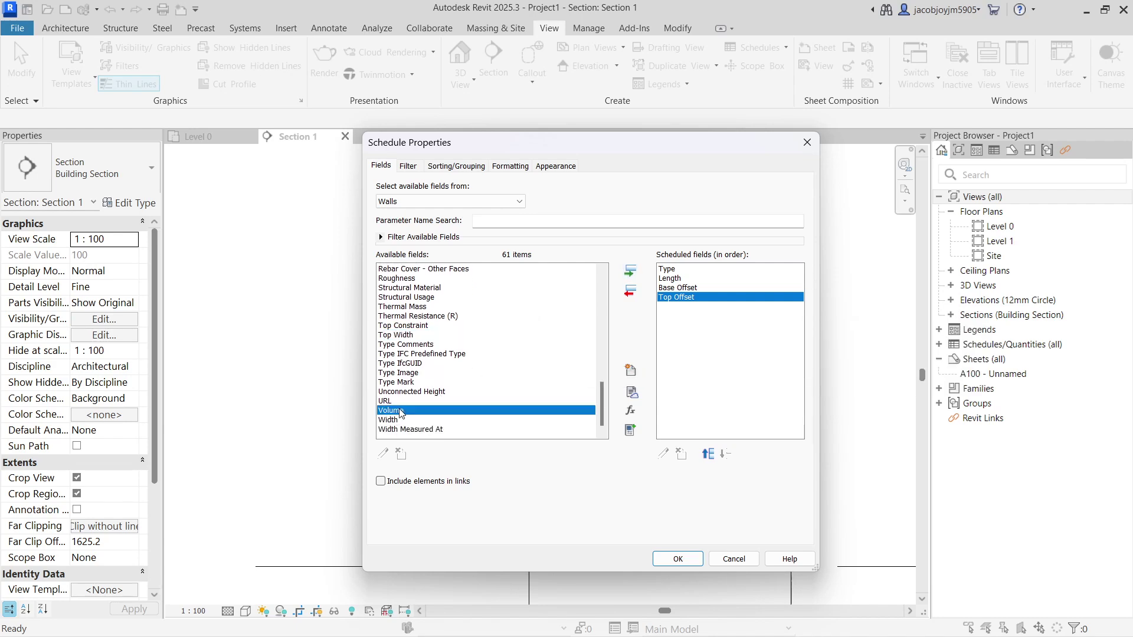
click(631, 273)
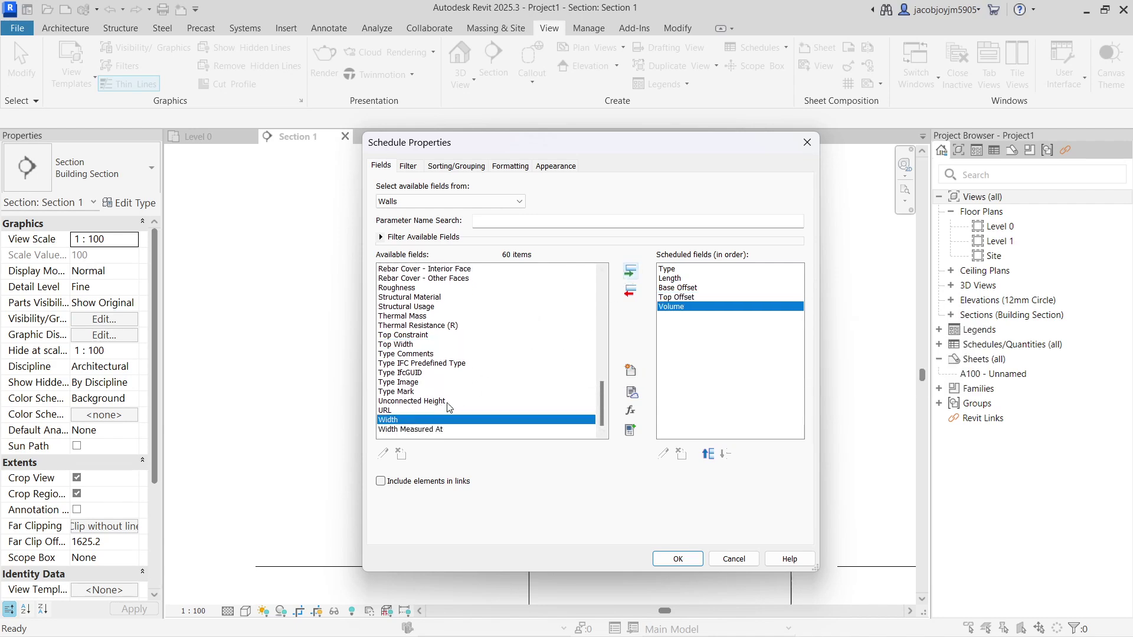
click(631, 273)
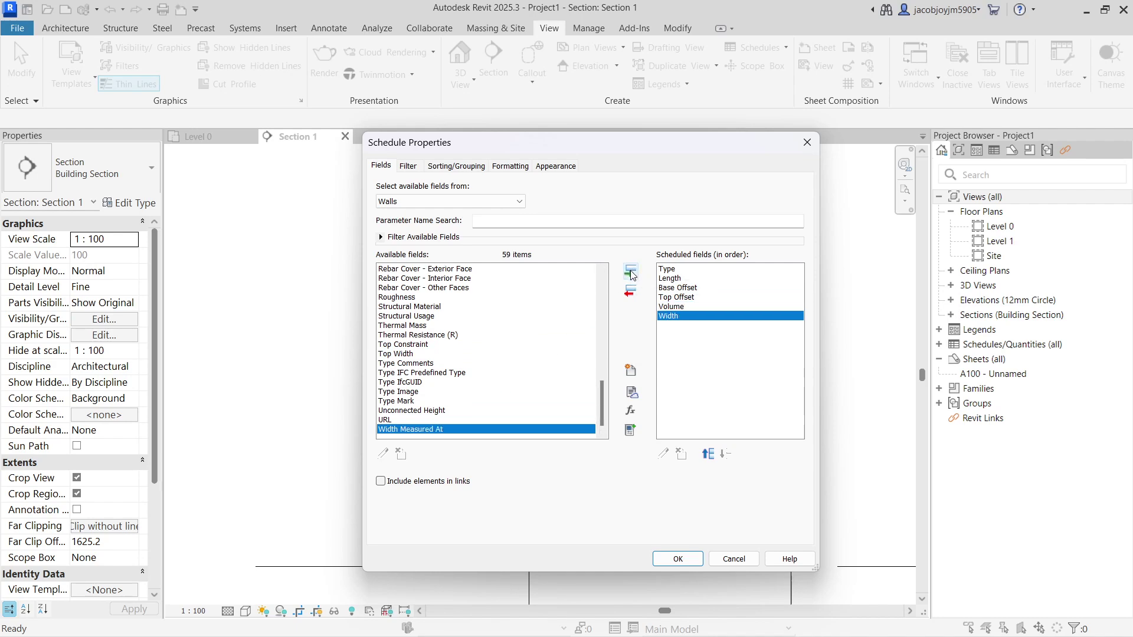
- Add the Count field to the scheduled fields
click(679, 279)
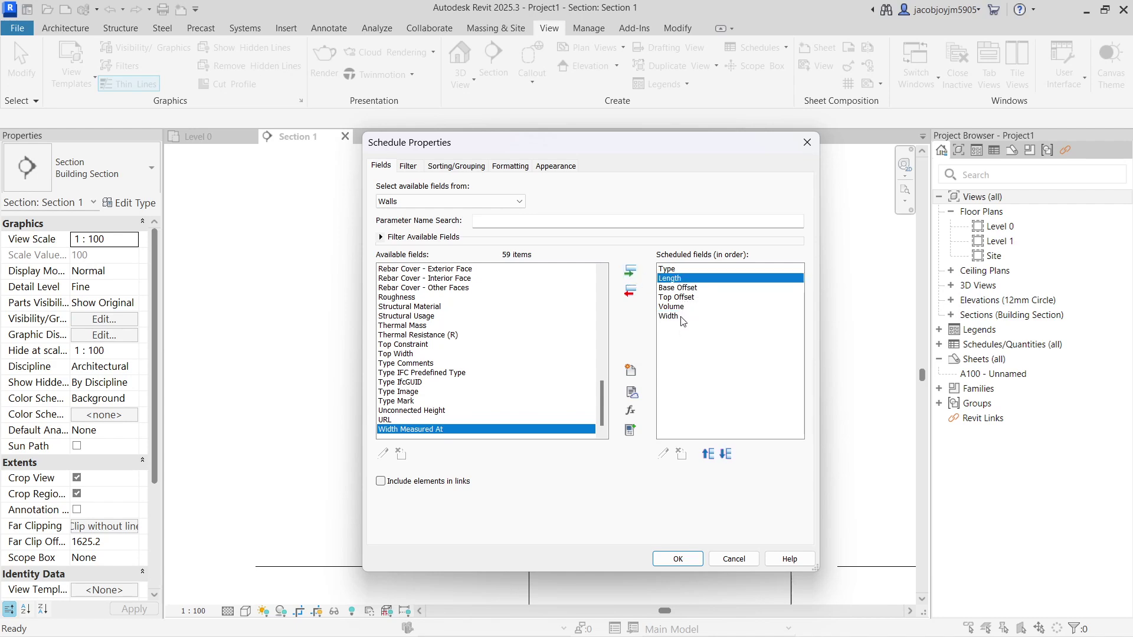
click(683, 308)
click(683, 289)
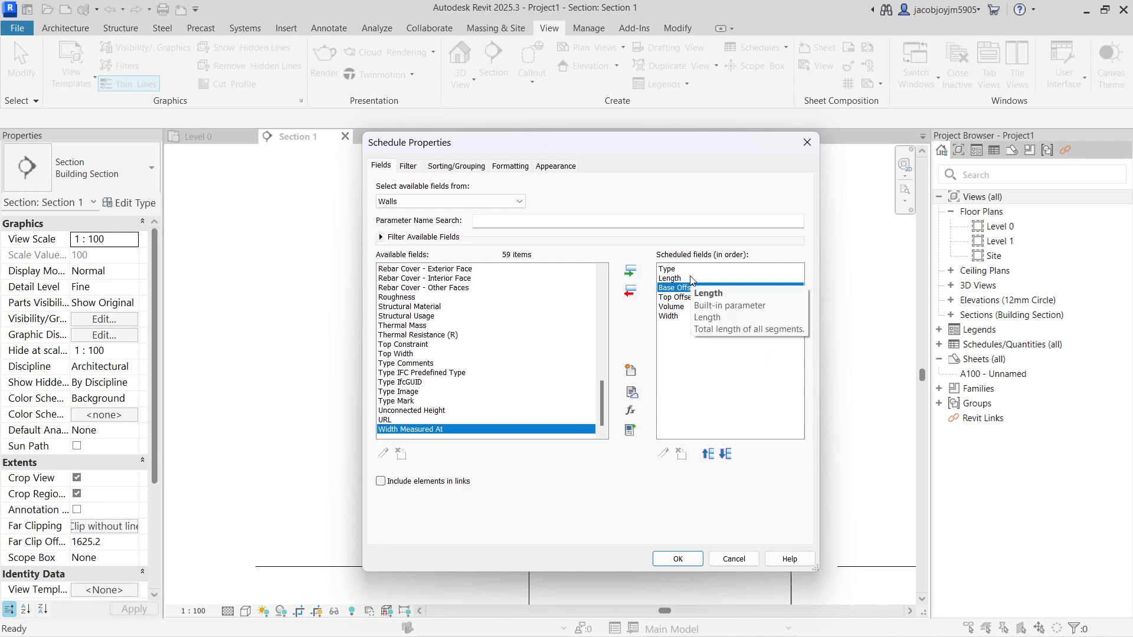
click(397, 335)
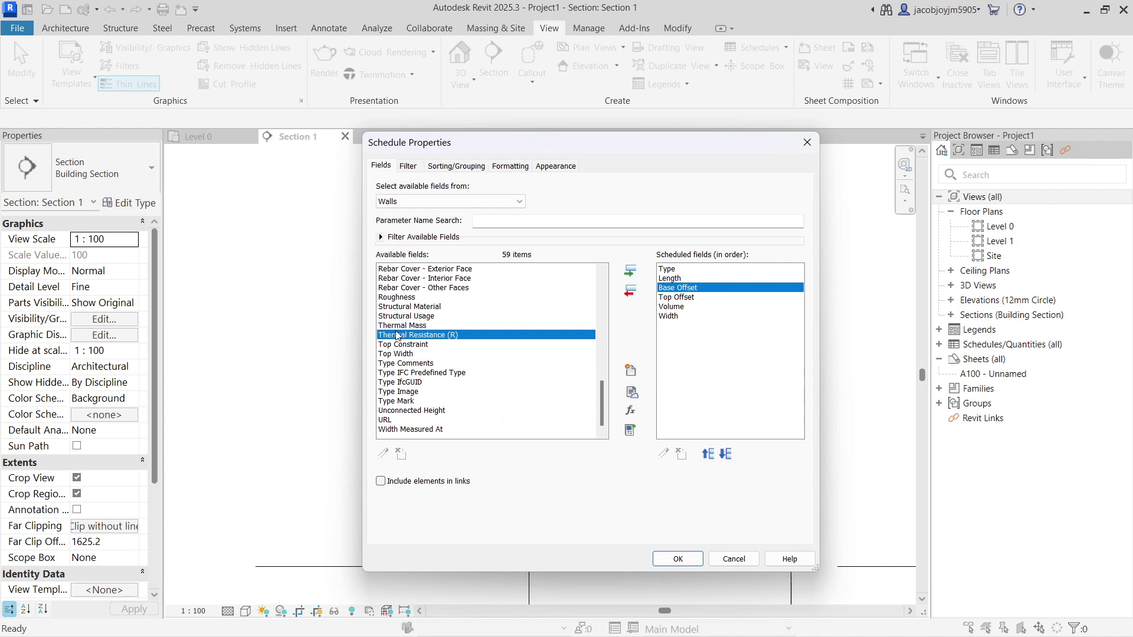
text(c)
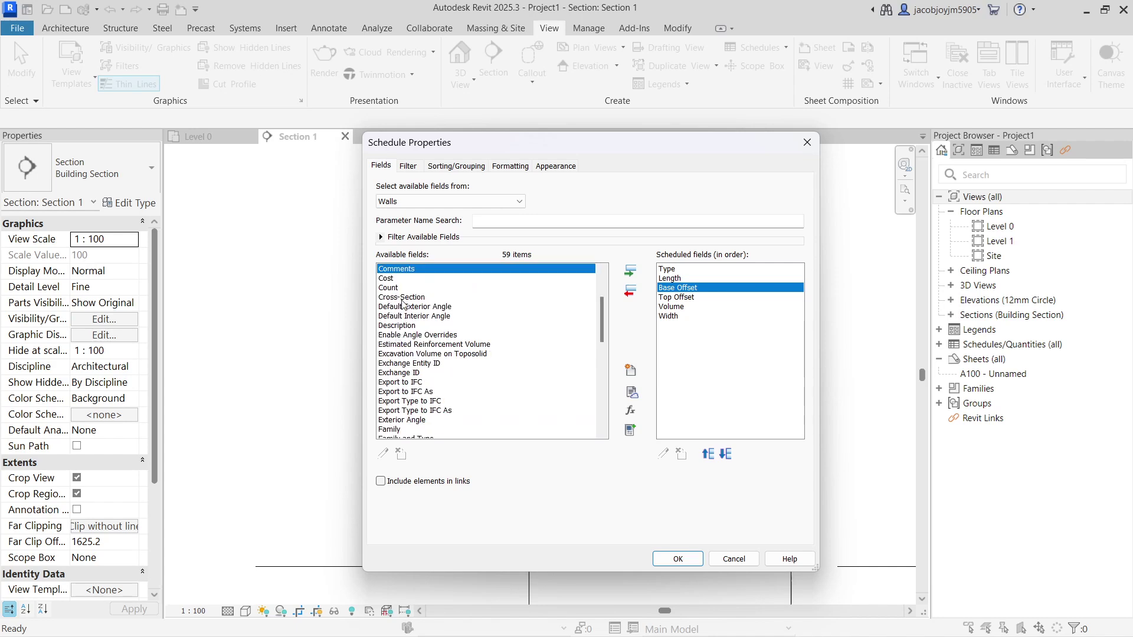
click(402, 288)
click(631, 274)
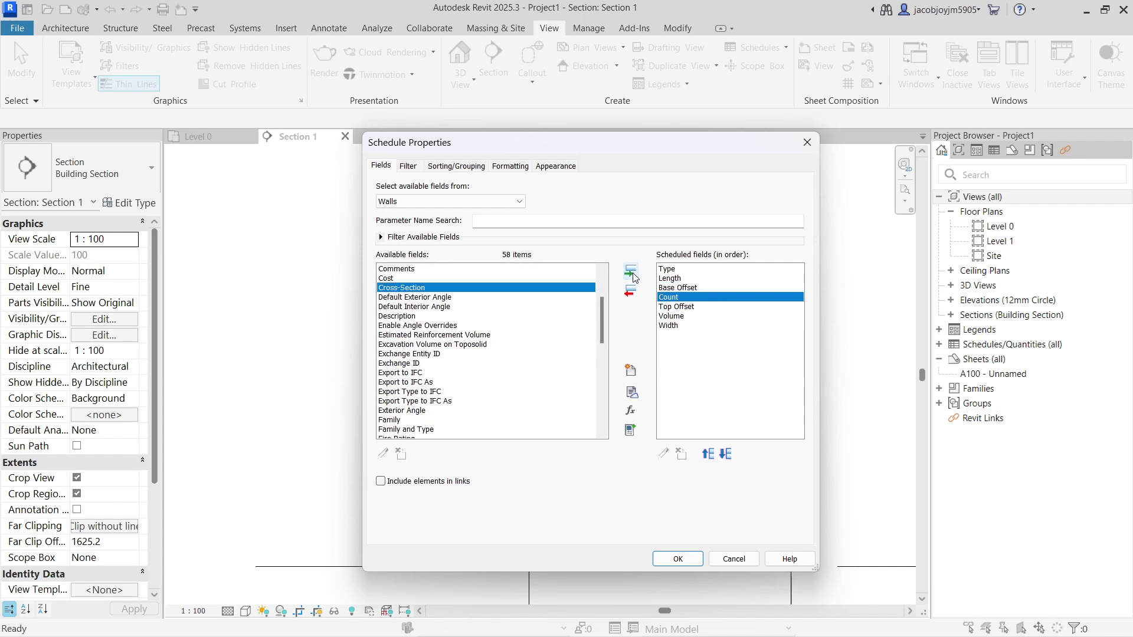
- Move the Count field to the end of the scheduled field order and generate the schedule
click(727, 455)
click(726, 454)
click(726, 454)
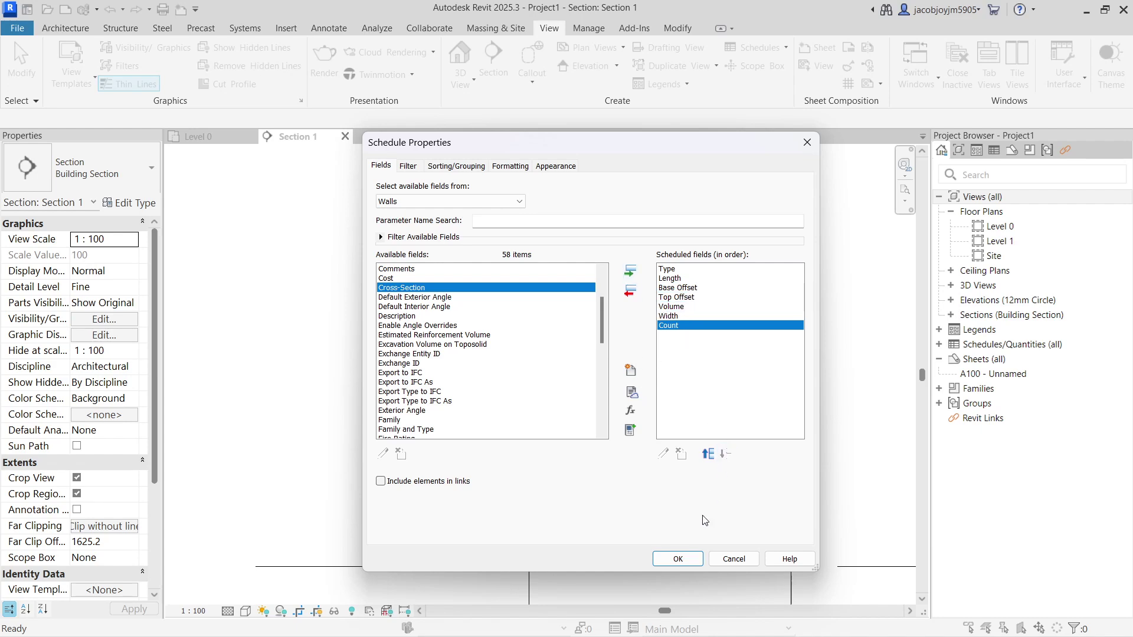
click(678, 559)
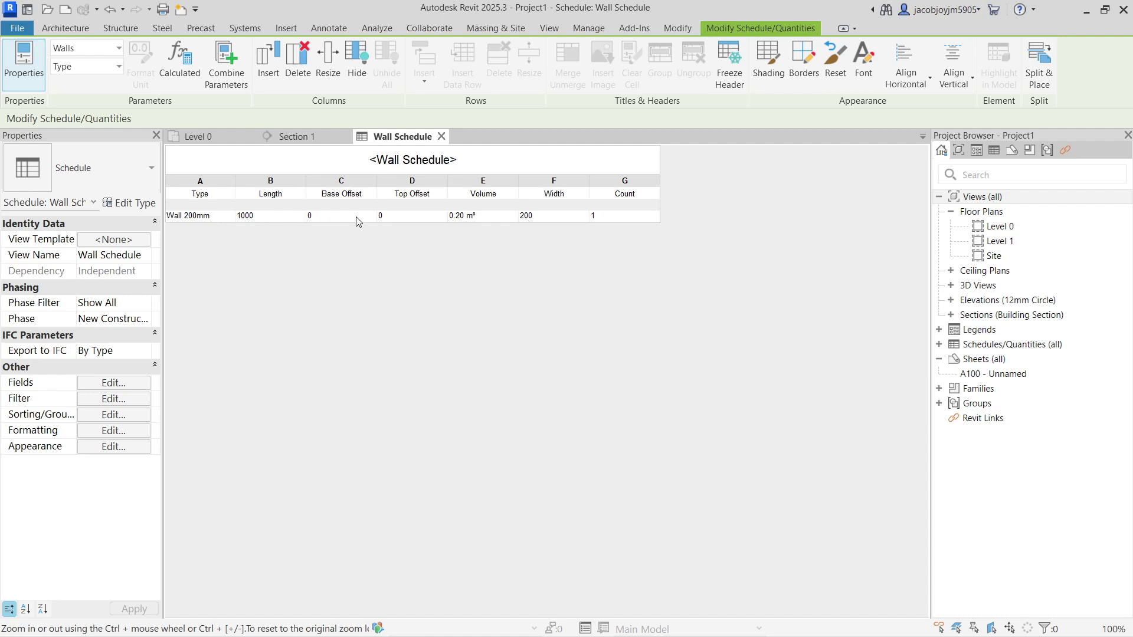
- Delete the Base Offset and Top Offset columns from the wall schedule
click(359, 184)
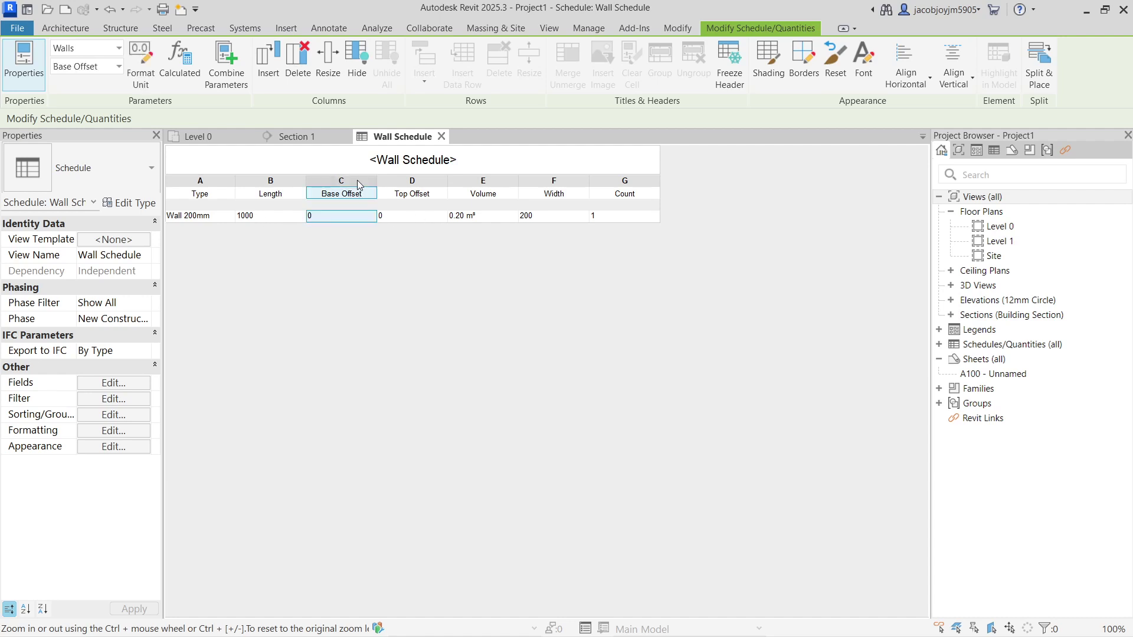
drag(380, 187, 428, 187)
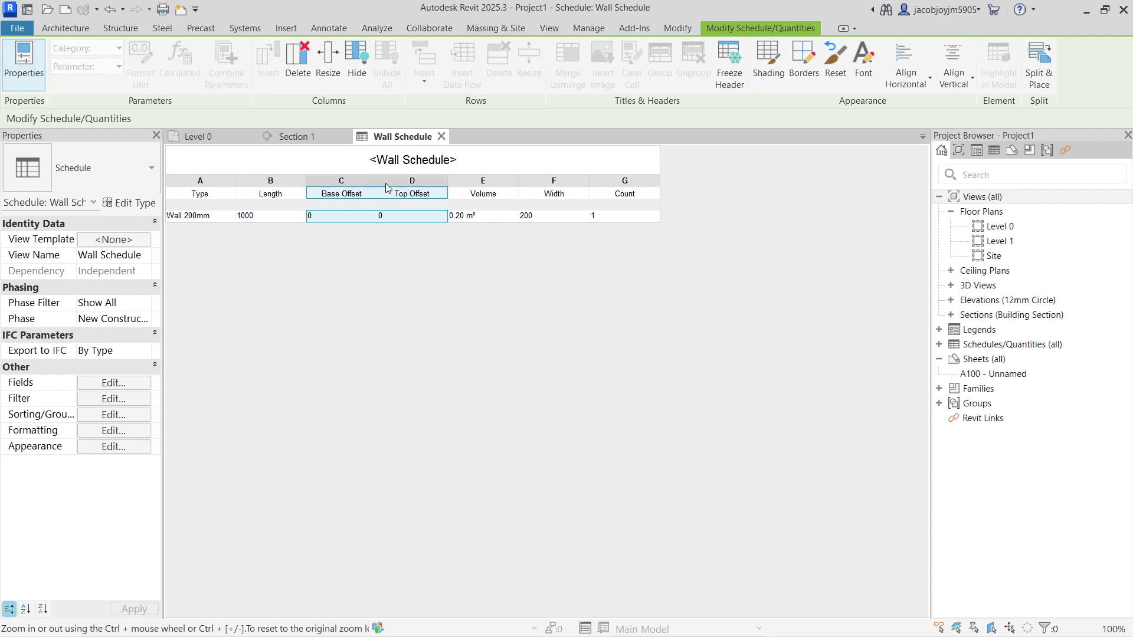
click(297, 59)
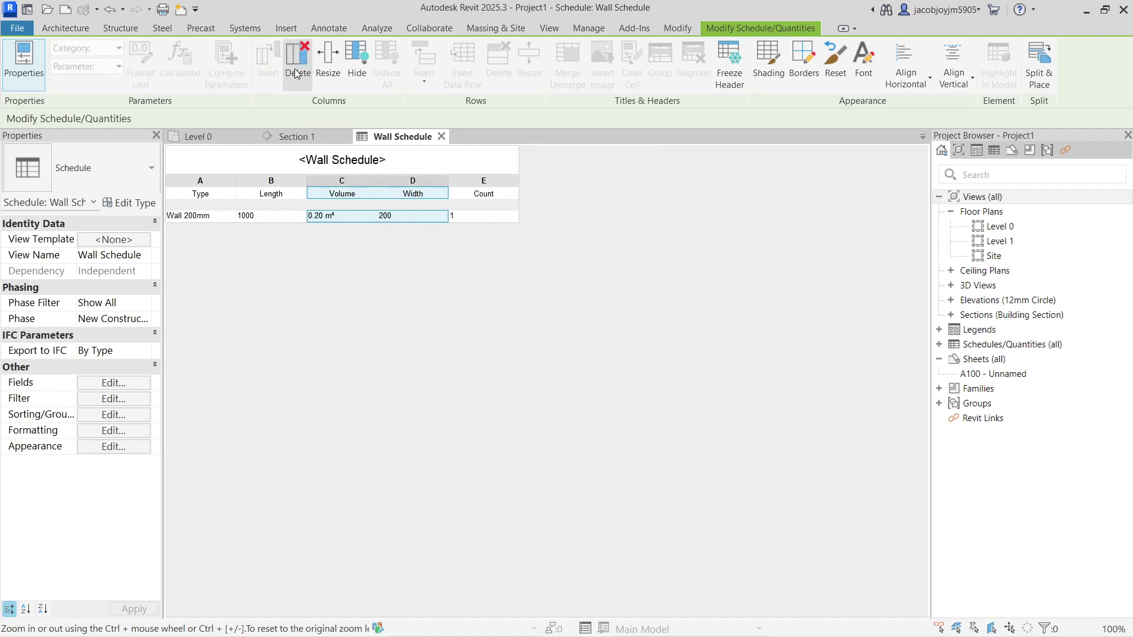
- Examine the Volume, Width and Count columns of the wall schedule one after another
click(352, 180)
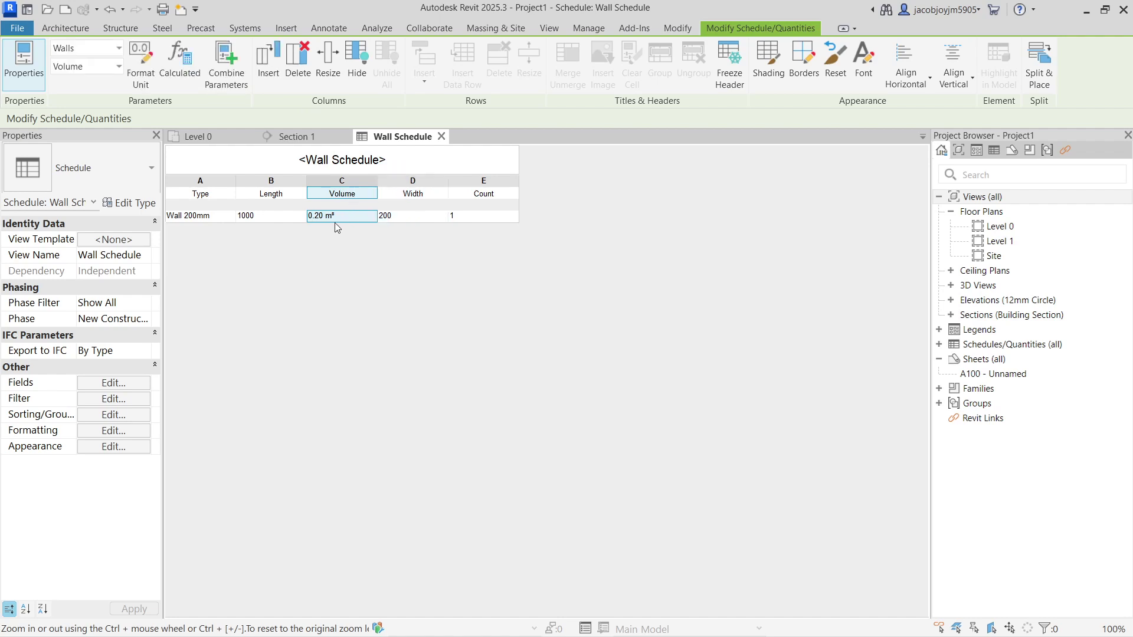
click(411, 180)
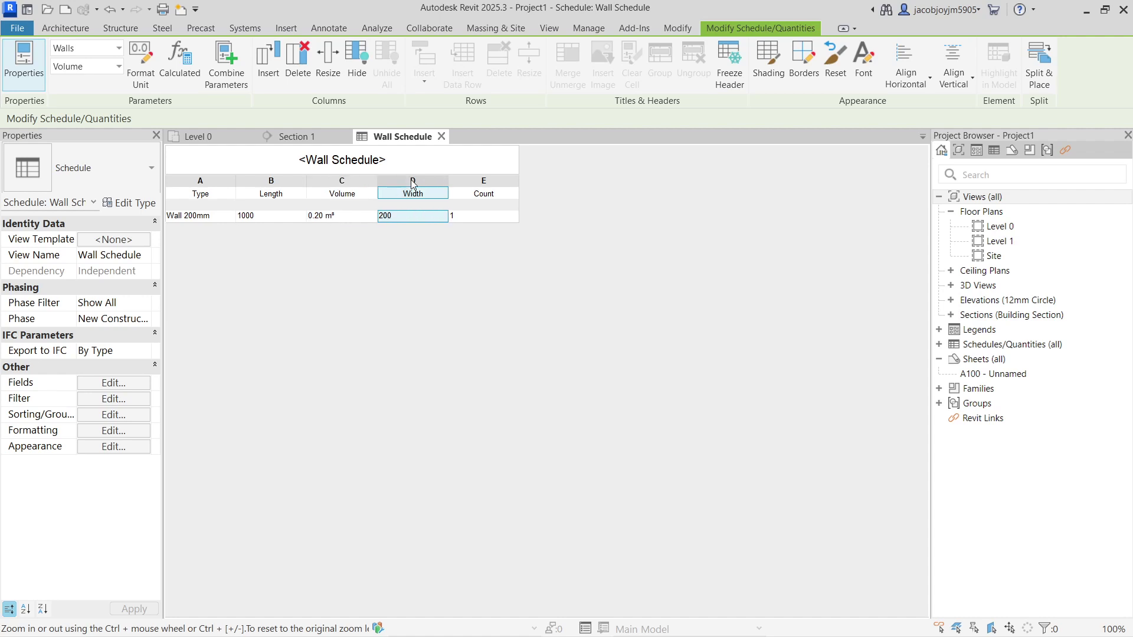
click(483, 181)
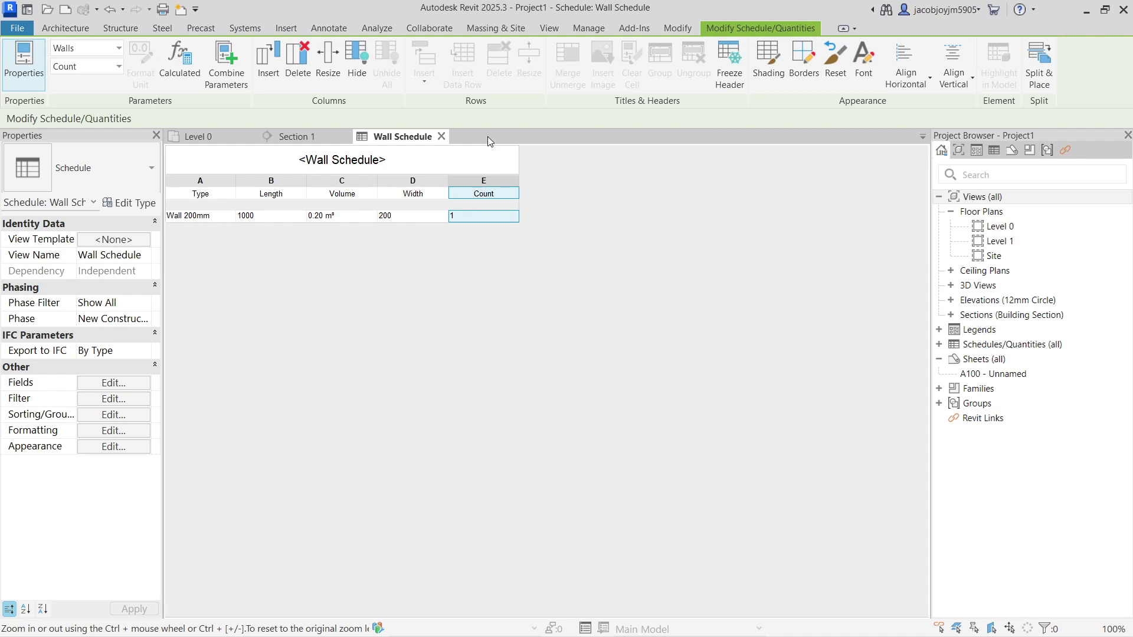
- Create a new material takeoff for the Walls category, keeping the name Wall Material Takeoff and the New Construction phase
click(549, 31)
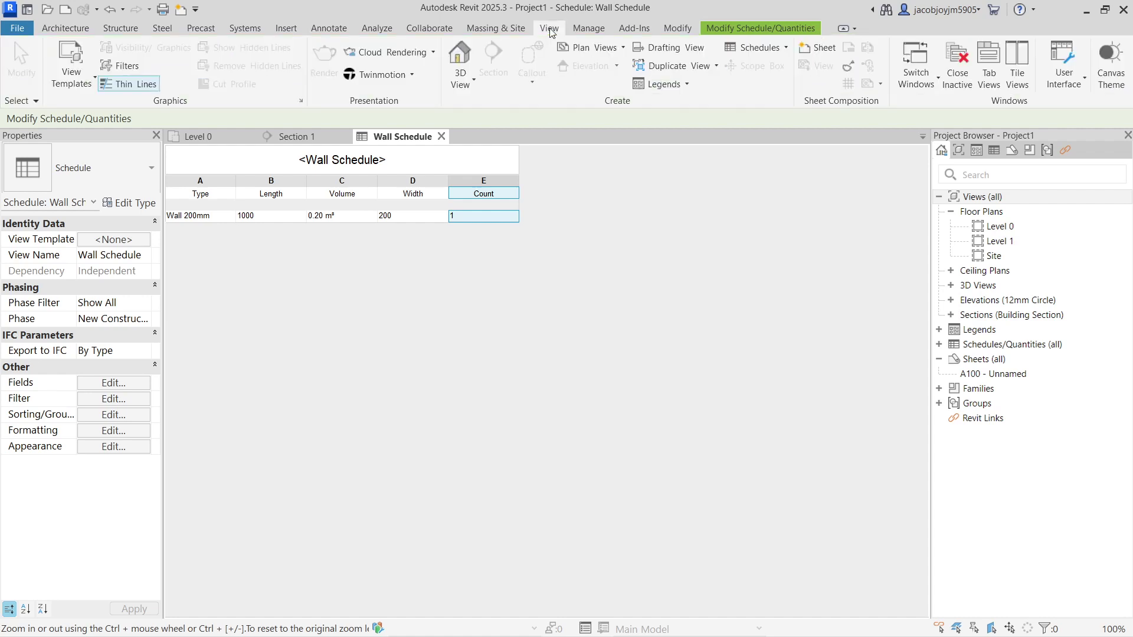
click(776, 49)
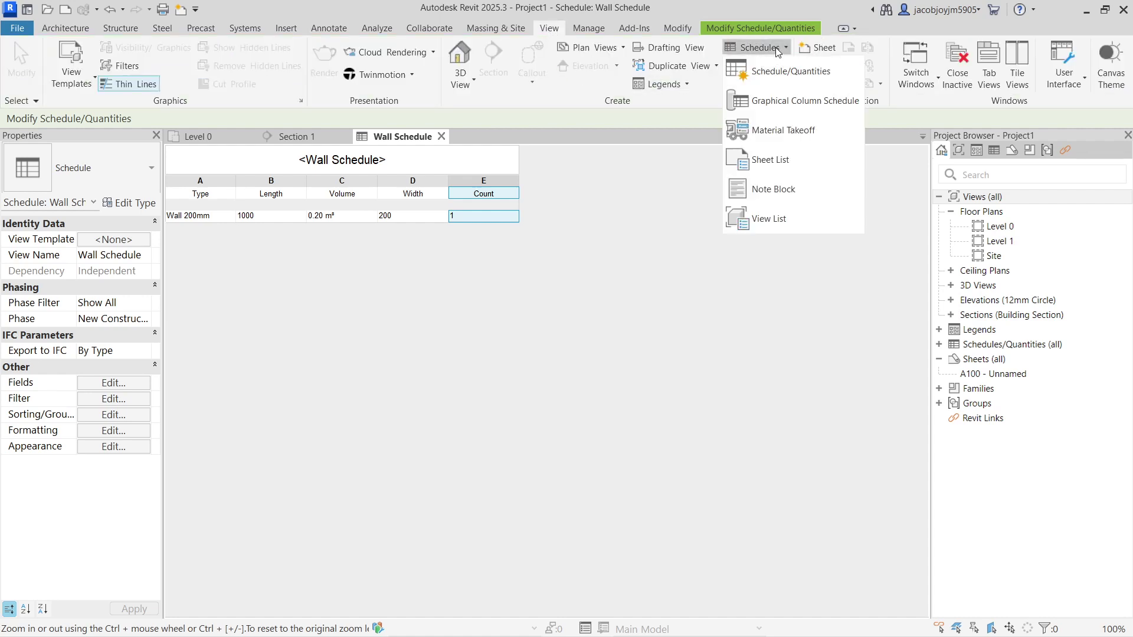
click(811, 129)
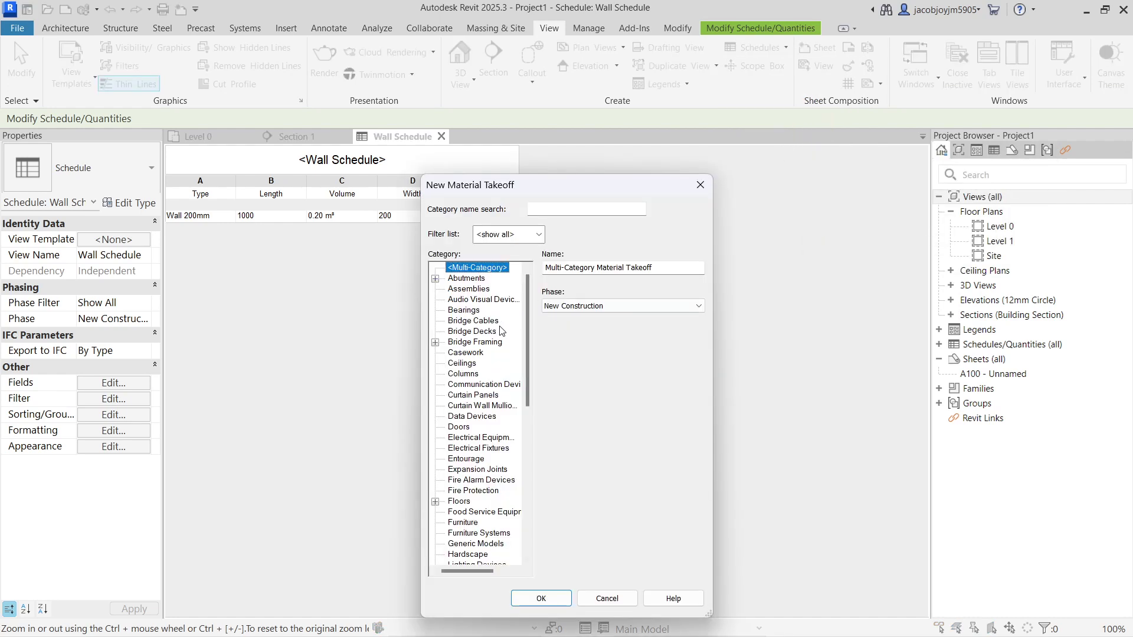
click(470, 356)
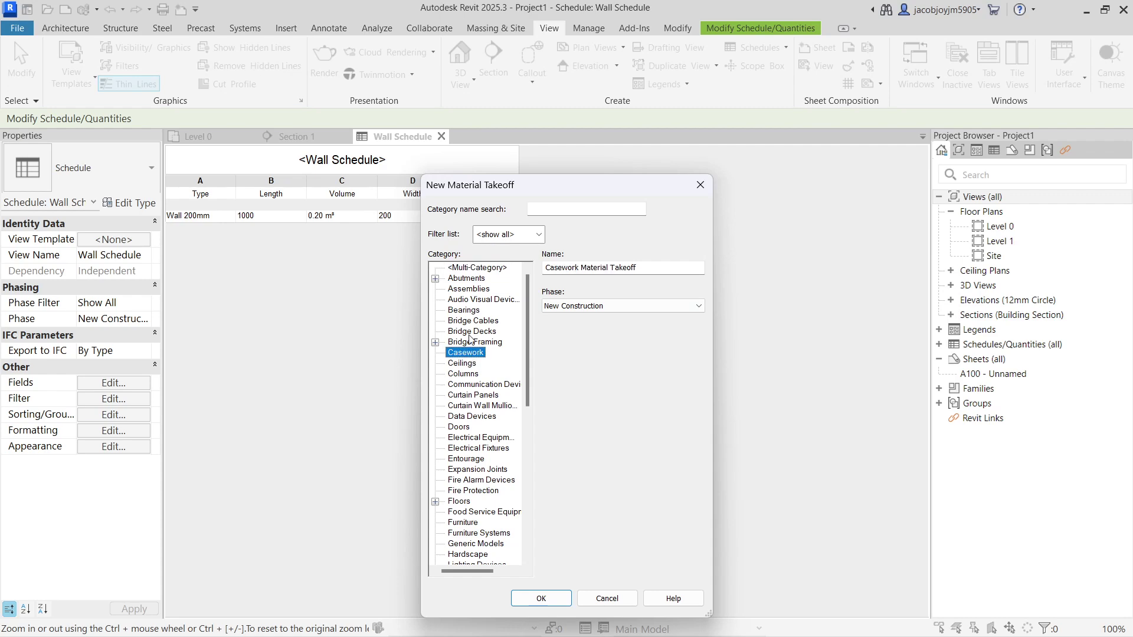
key(w)
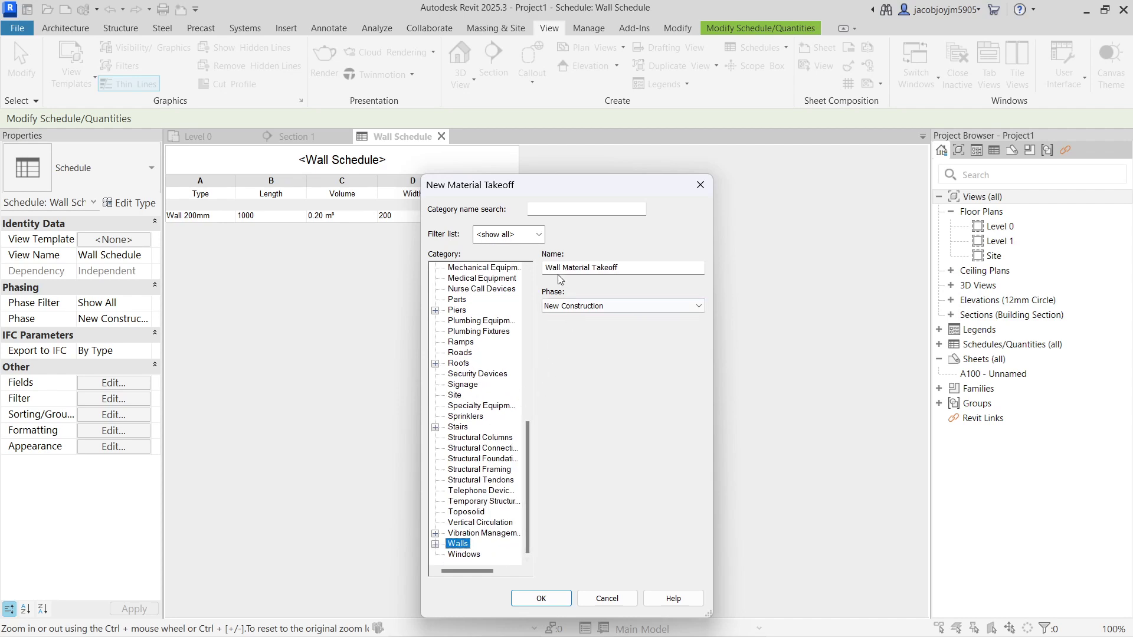
click(646, 266)
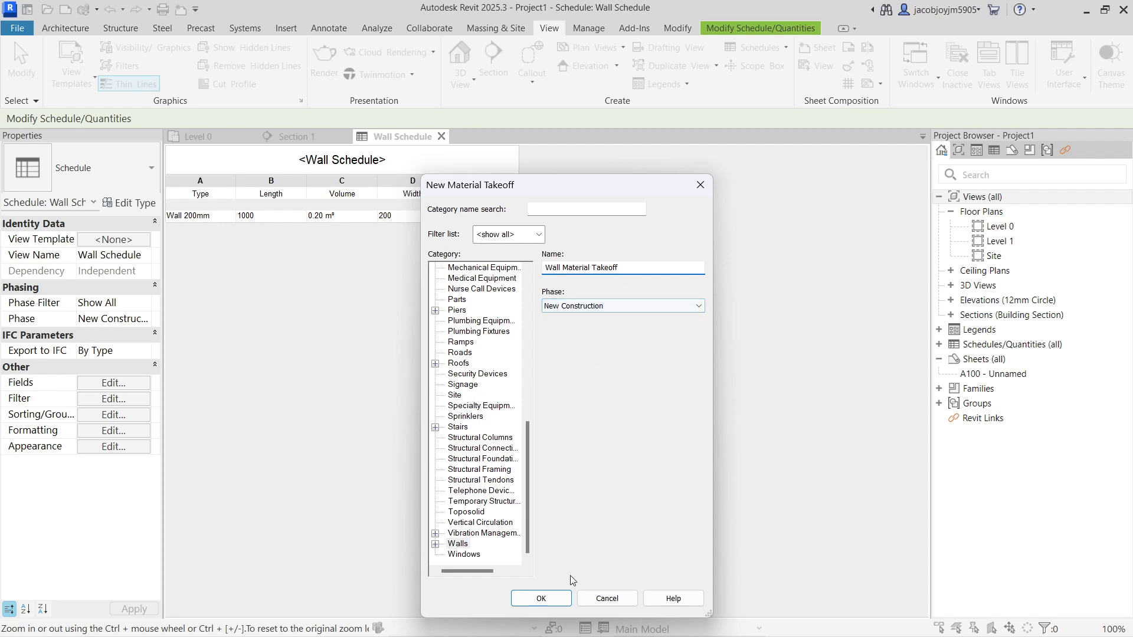
click(555, 598)
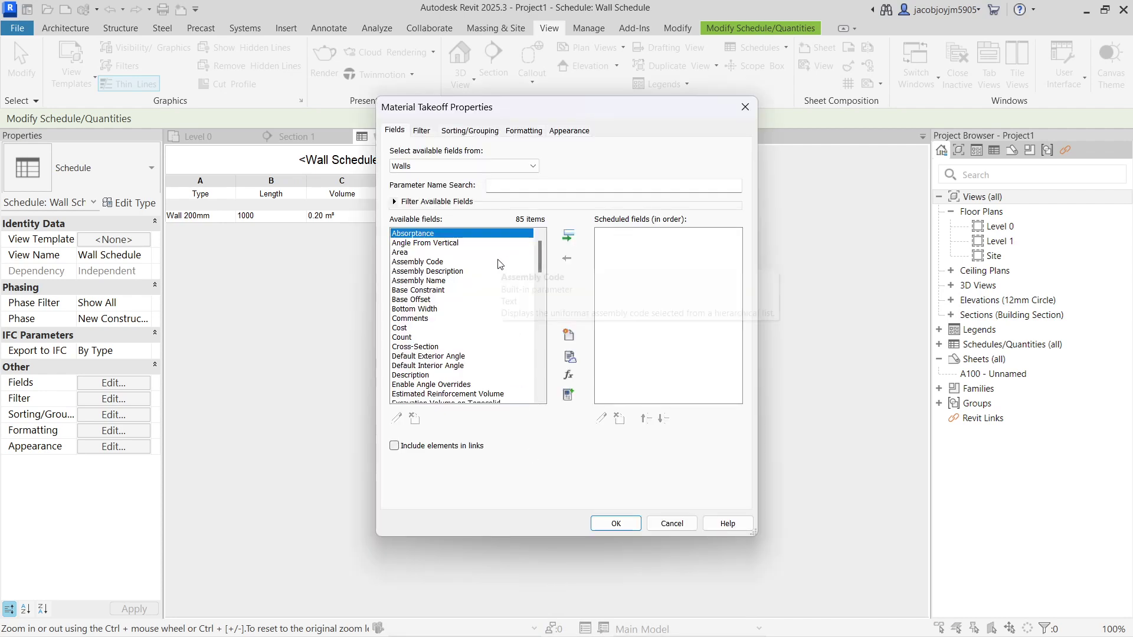
- Add the Type, Volume and Width fields to the material takeoff's scheduled fields
drag(539, 256, 532, 369)
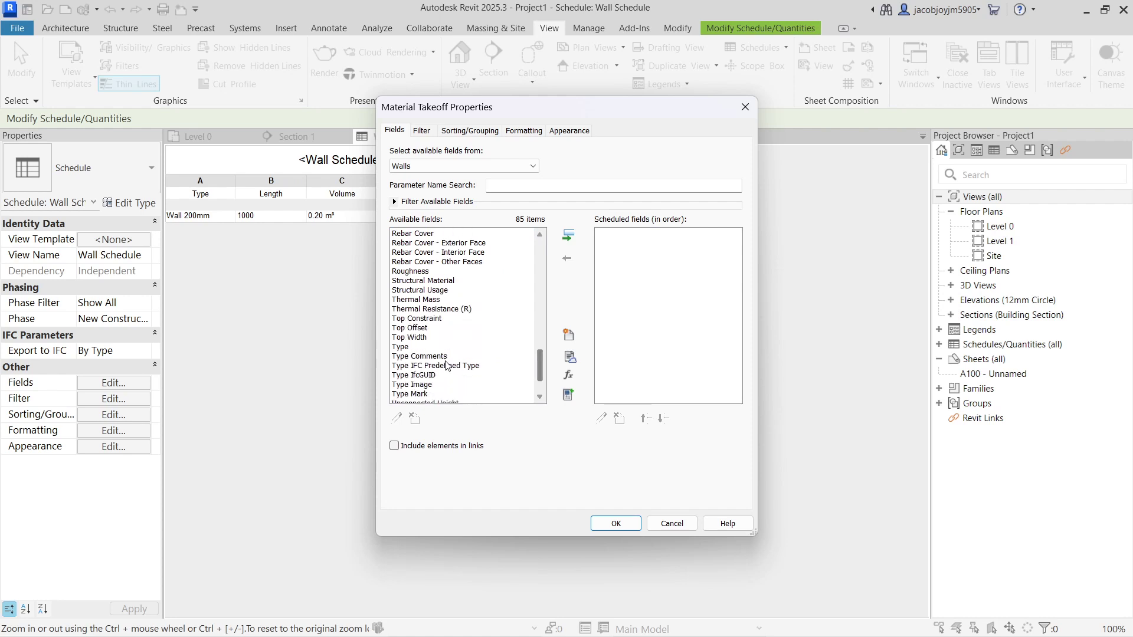
click(404, 347)
click(568, 236)
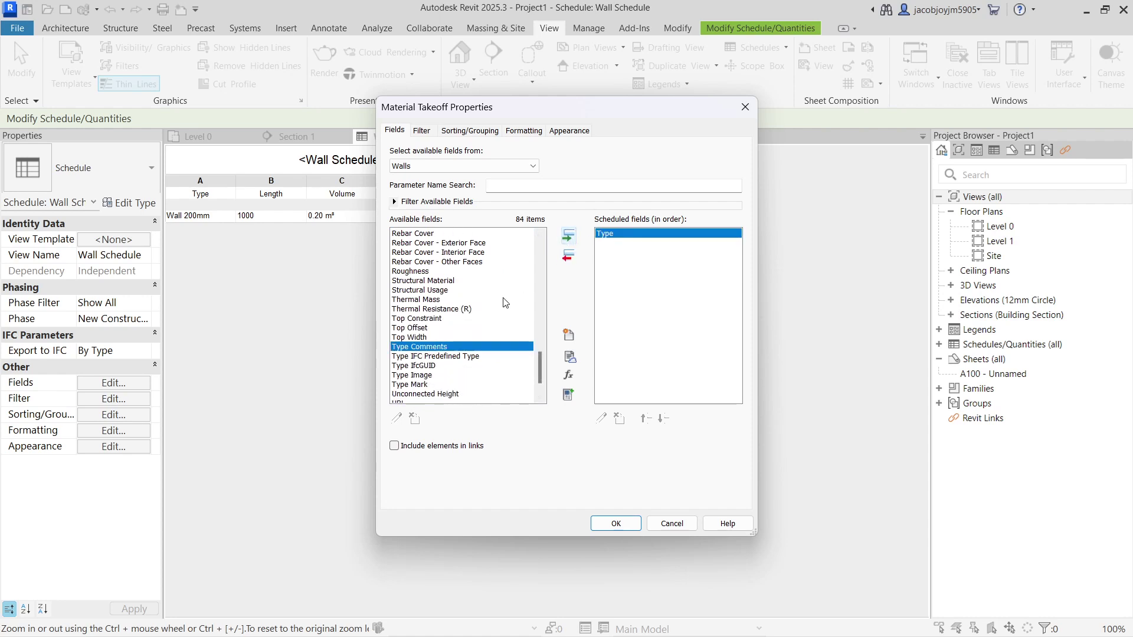
scroll(424, 380, down, 1)
scroll(424, 380, down, 1)
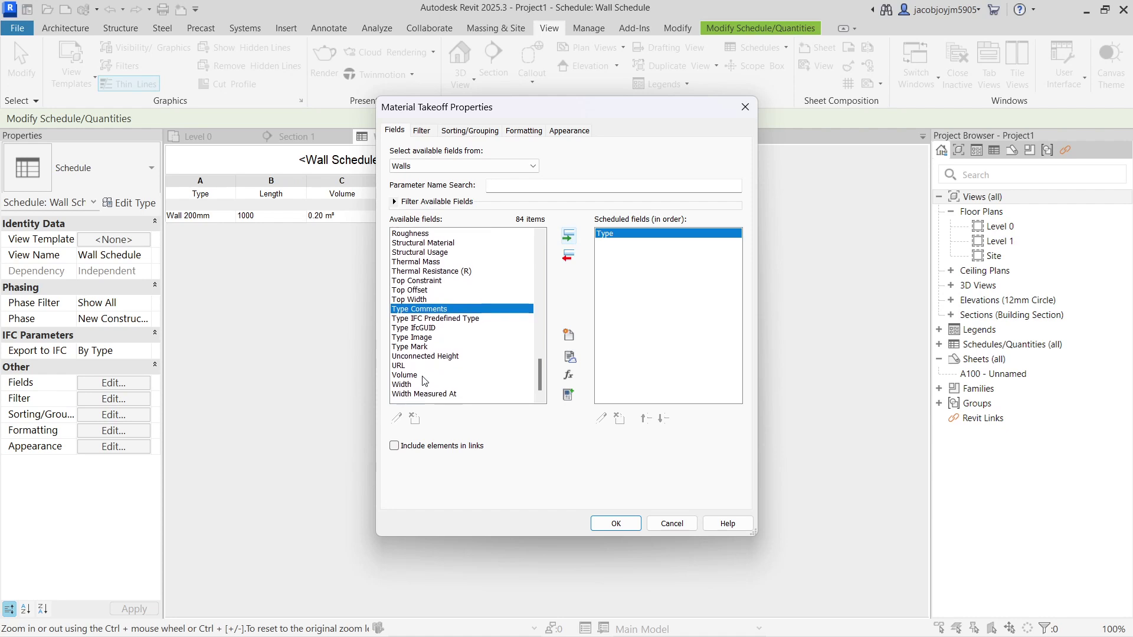
click(407, 375)
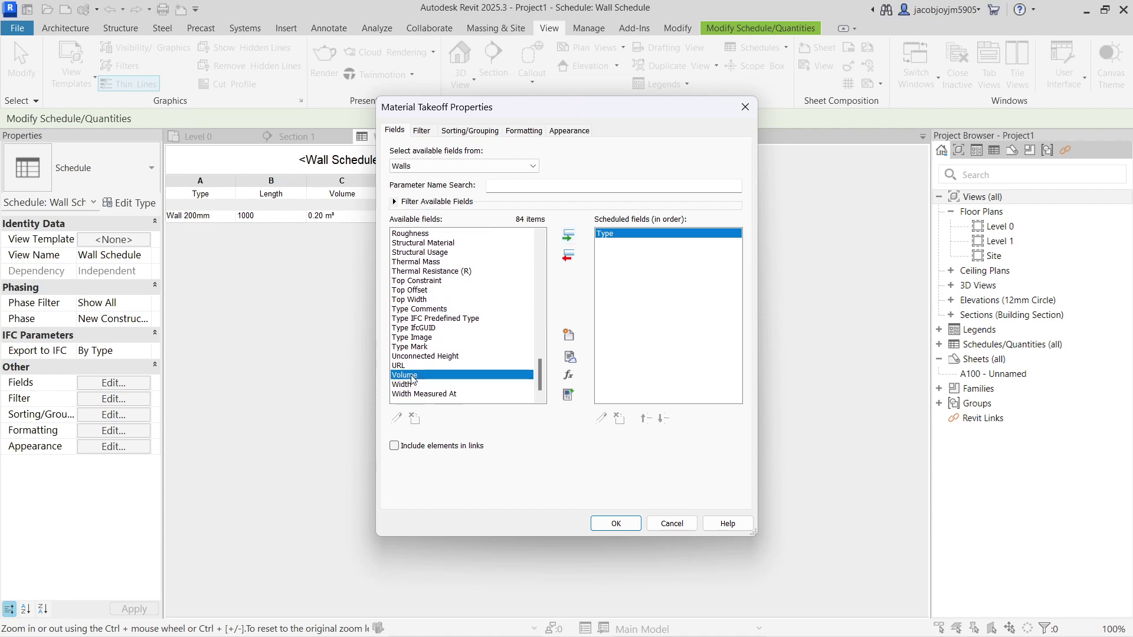
click(568, 237)
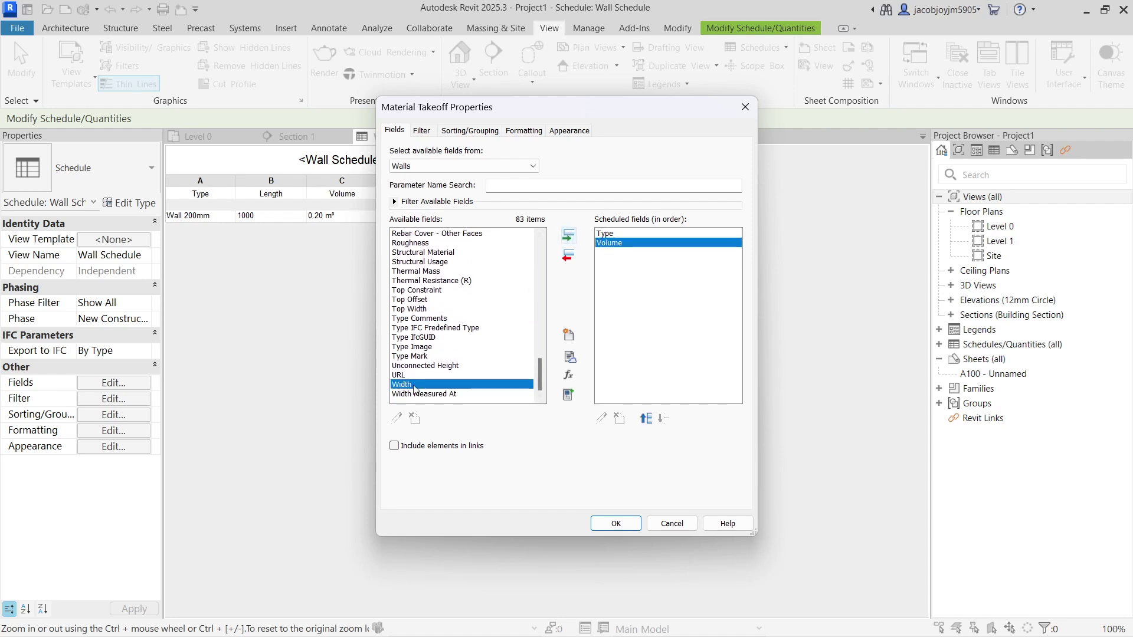
click(567, 236)
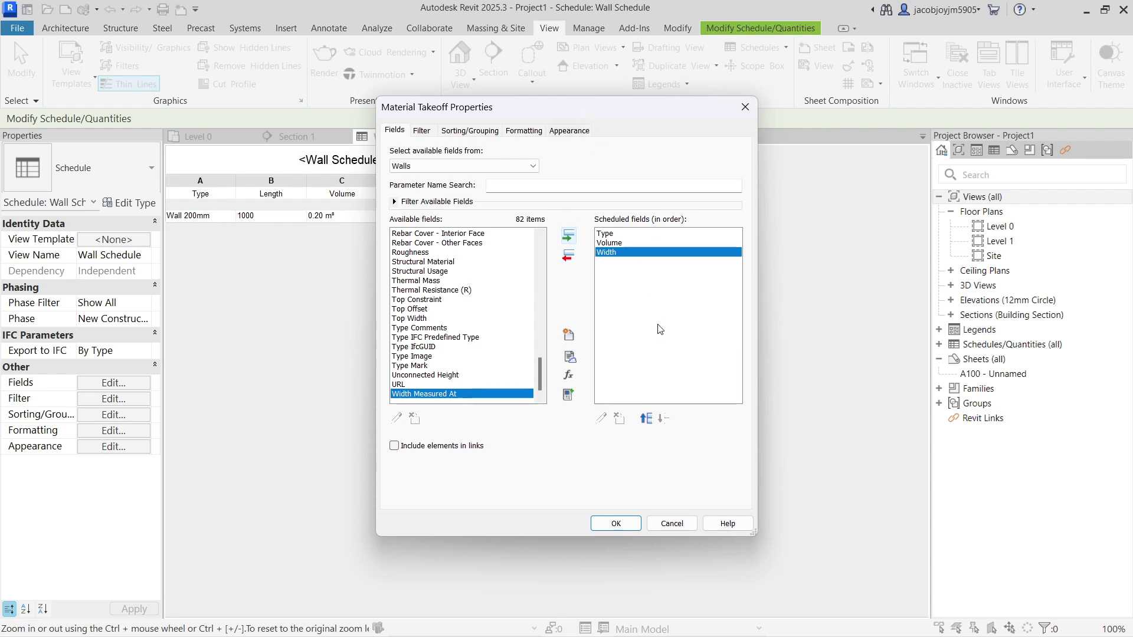
- Add the Length field to the takeoff and move it directly below Type in the scheduled order
click(400, 347)
key(l)
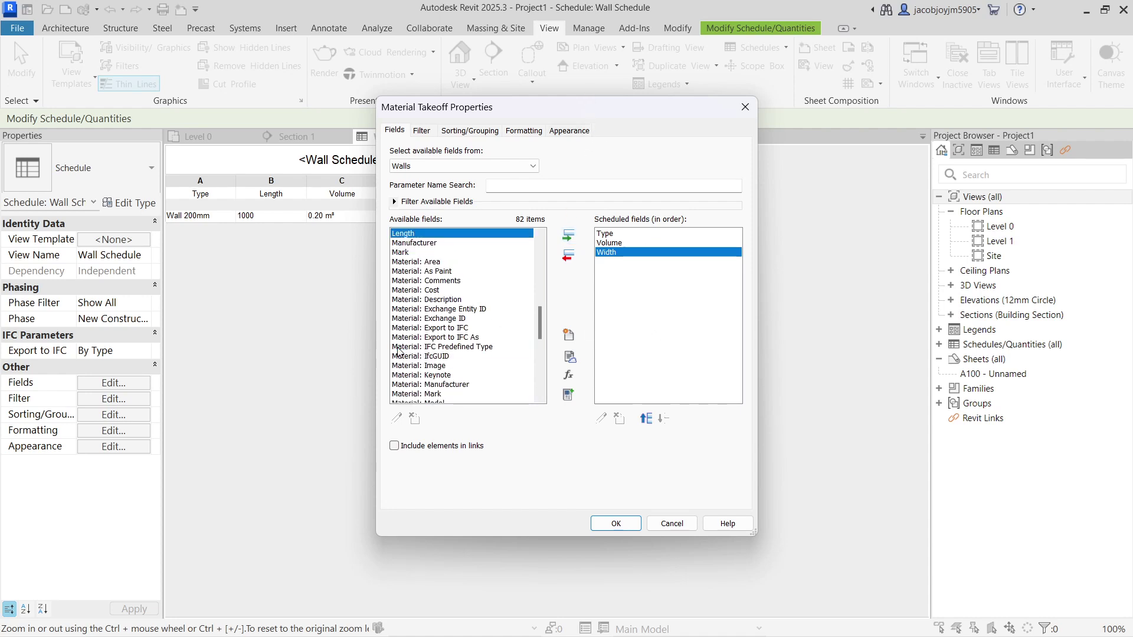
click(568, 237)
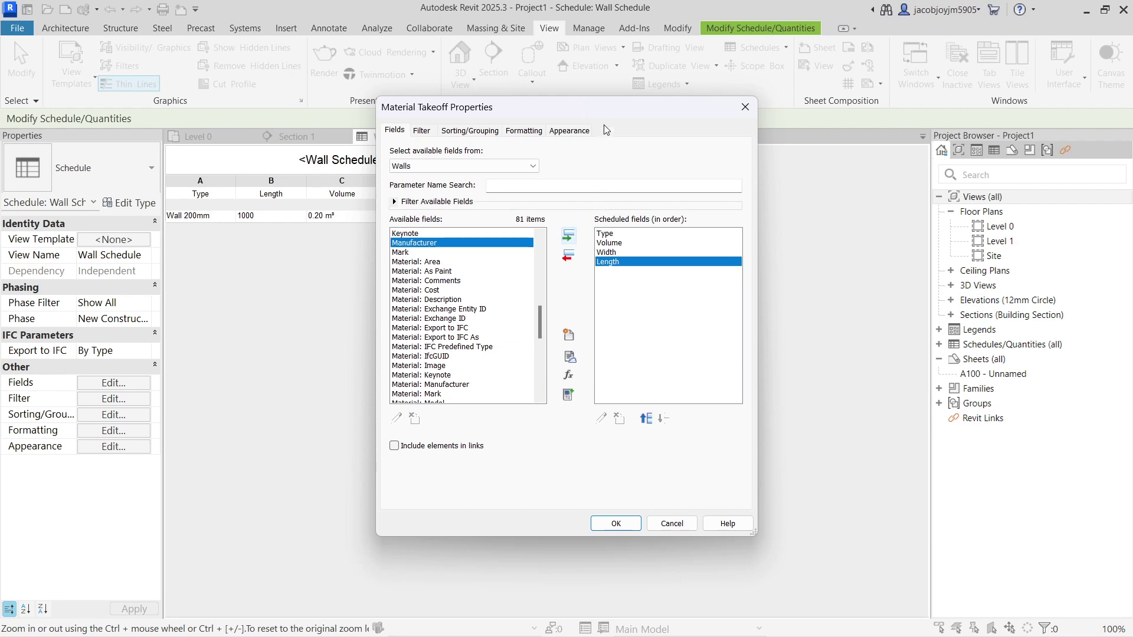
drag(603, 103, 826, 172)
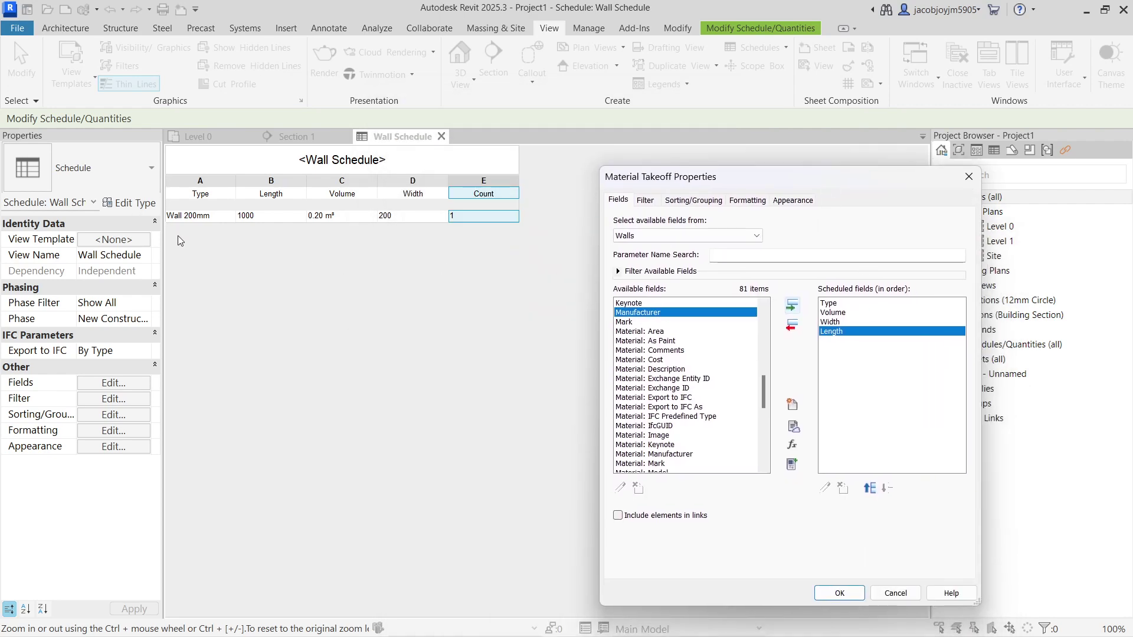
click(868, 489)
click(868, 488)
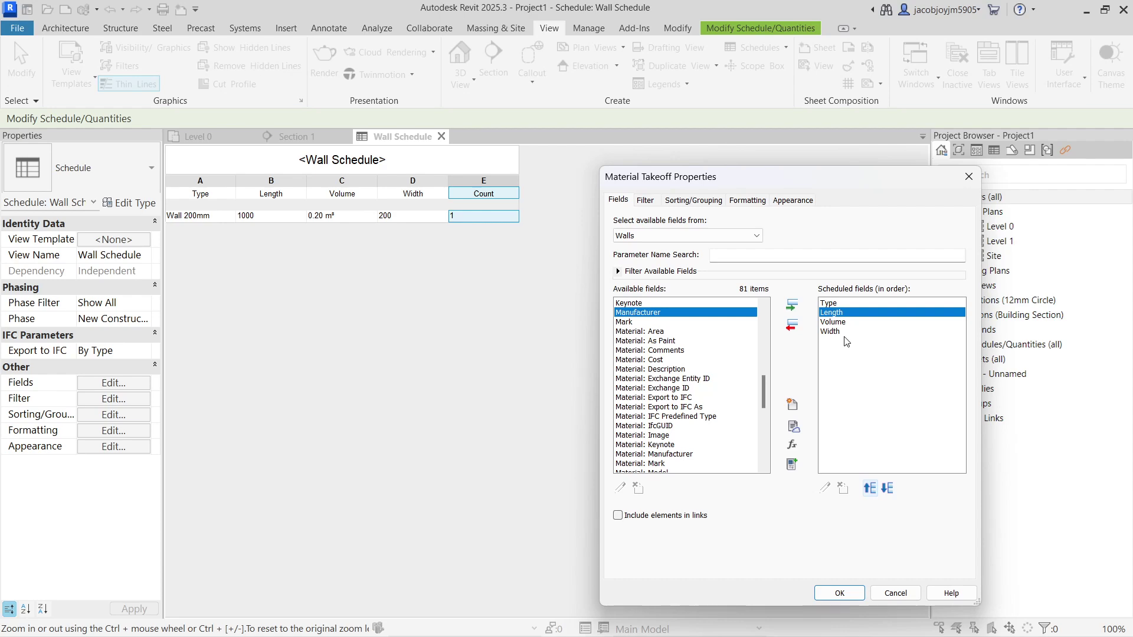
- Add the Count field to the takeoff and move it to the end of the scheduled order
click(632, 369)
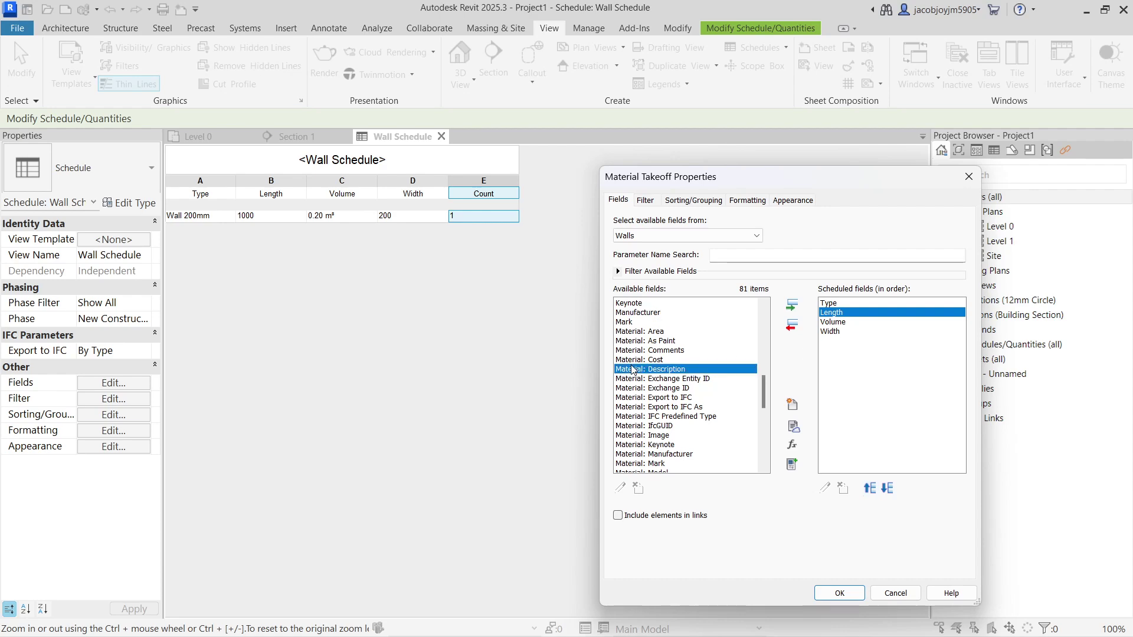
key(c)
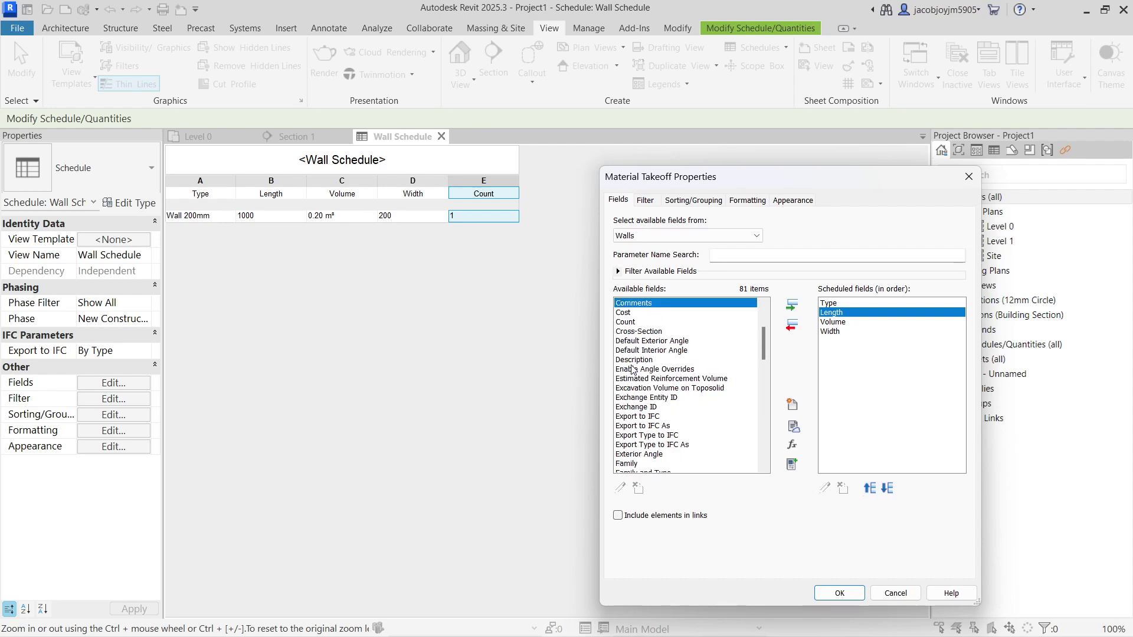
click(641, 322)
click(794, 306)
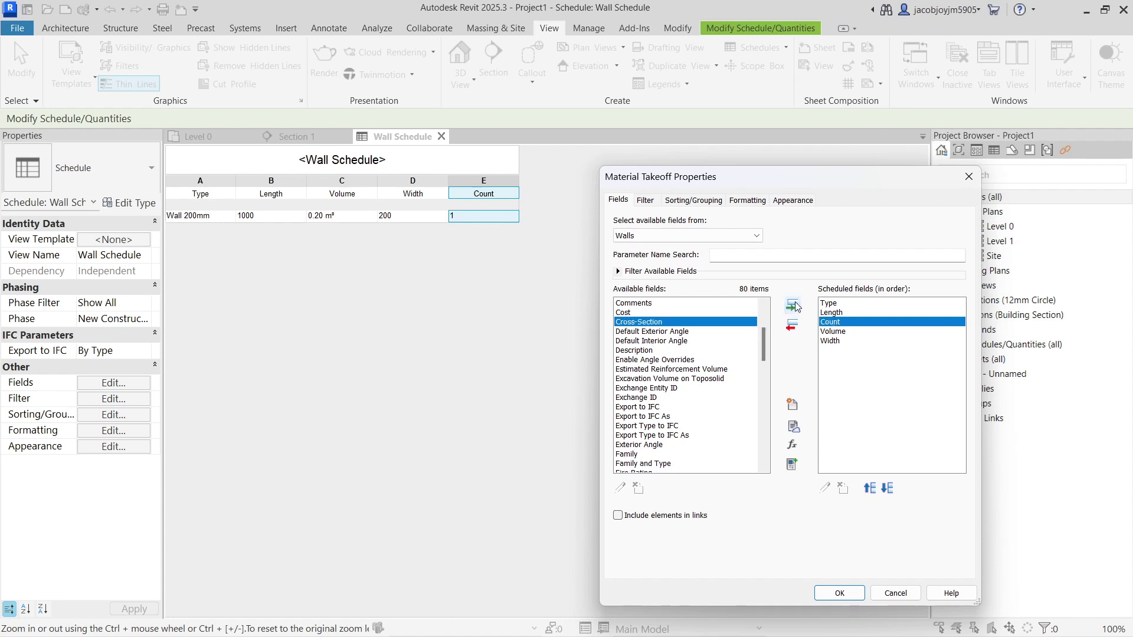
click(887, 488)
click(887, 488)
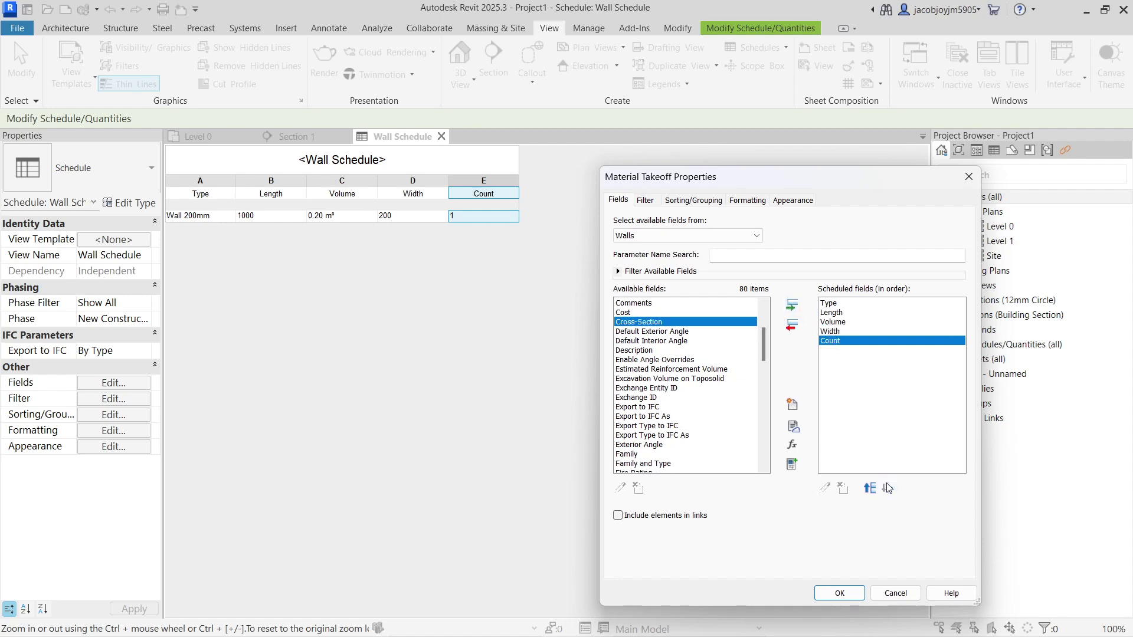
- Try to generate the material takeoff with only the Type, Length, Volume, Width and Count fields
click(643, 379)
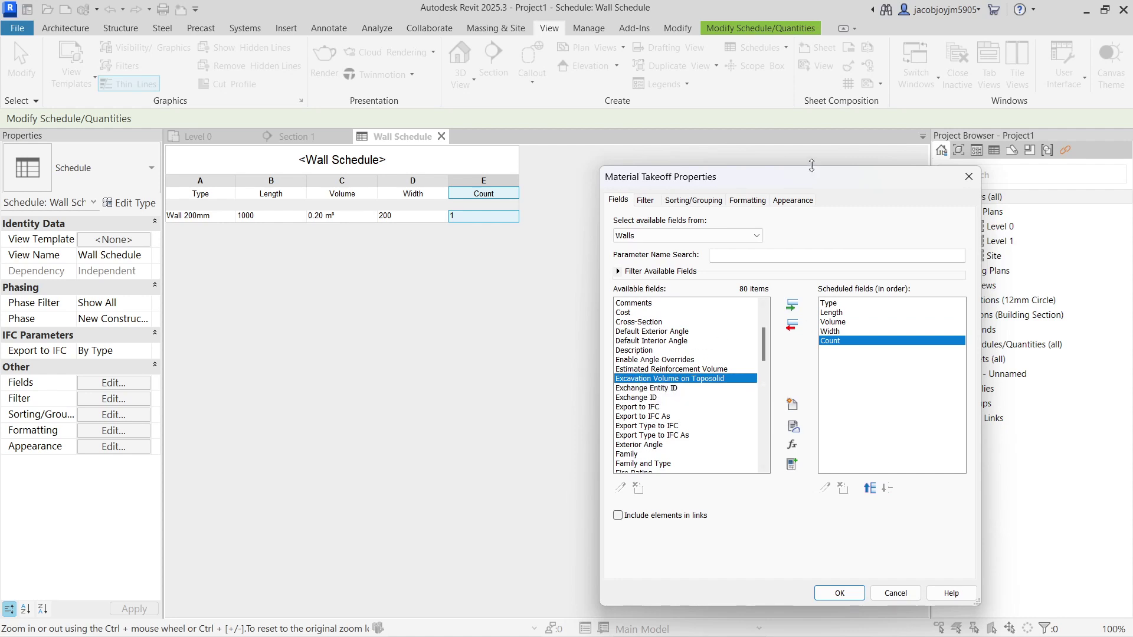
drag(826, 180, 800, 128)
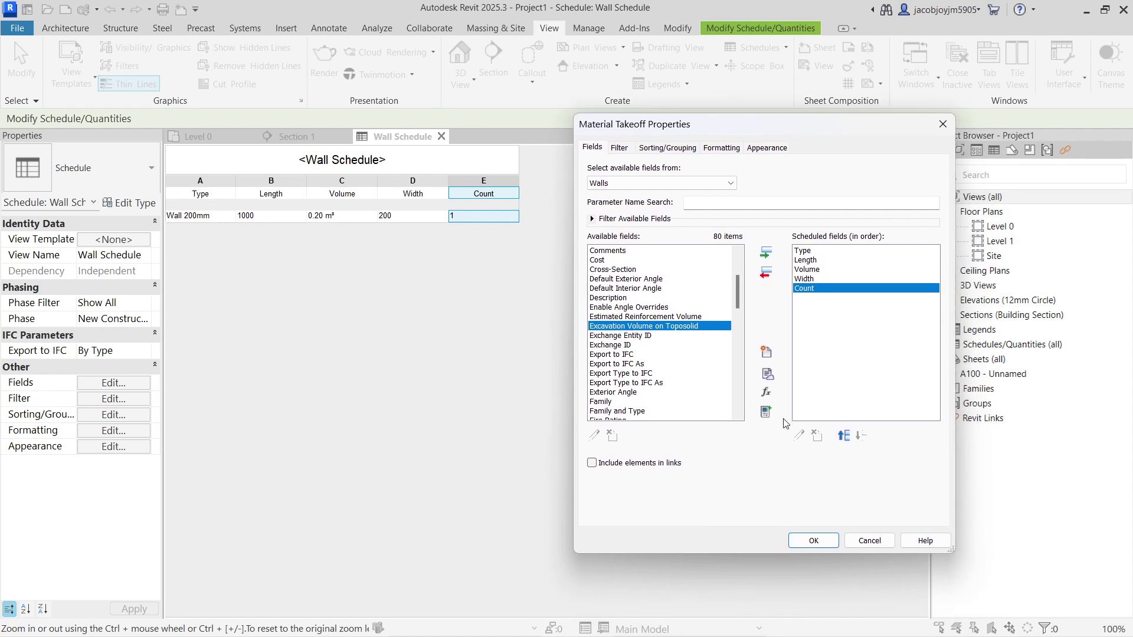
click(813, 540)
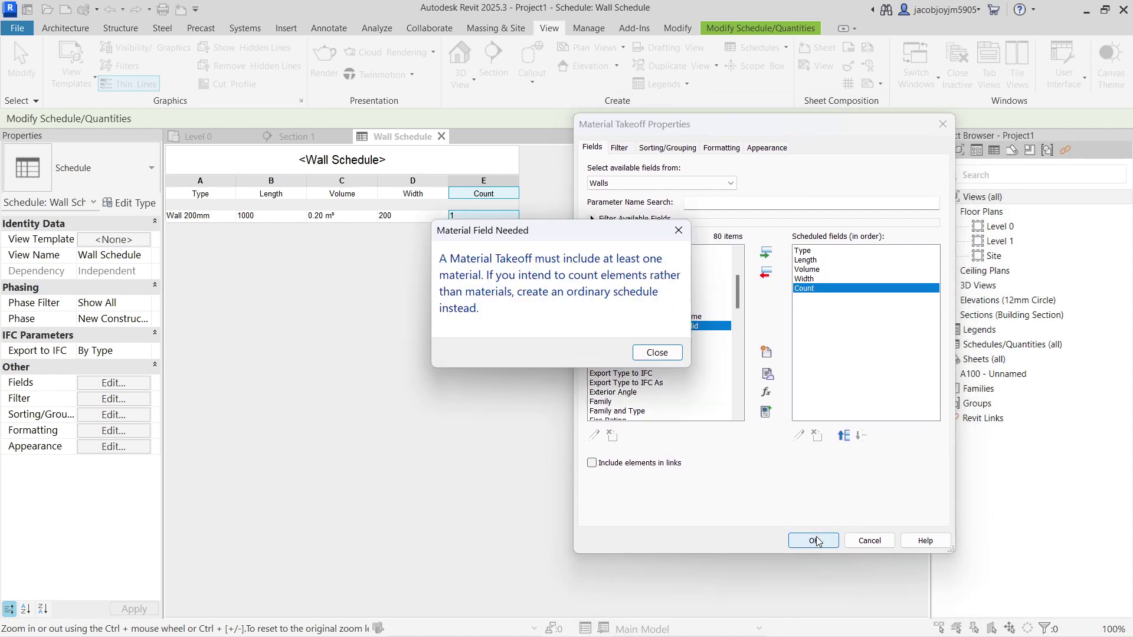
drag(586, 225, 449, 261)
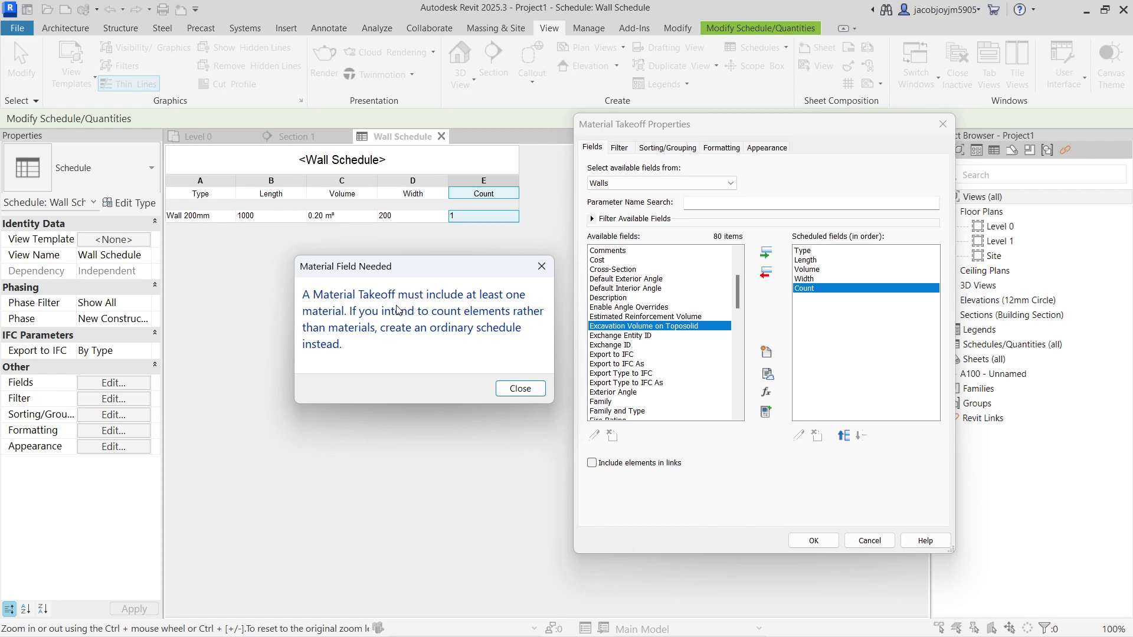
click(541, 266)
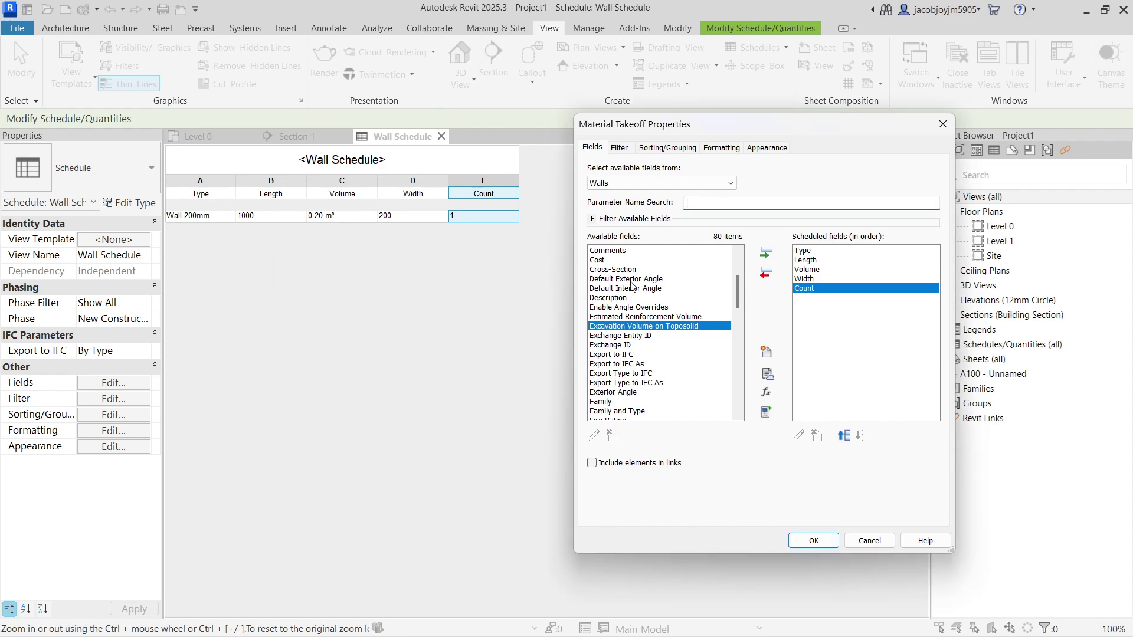
- Add the Material: Name field to the end of the takeoff's scheduled fields
click(605, 307)
key(m)
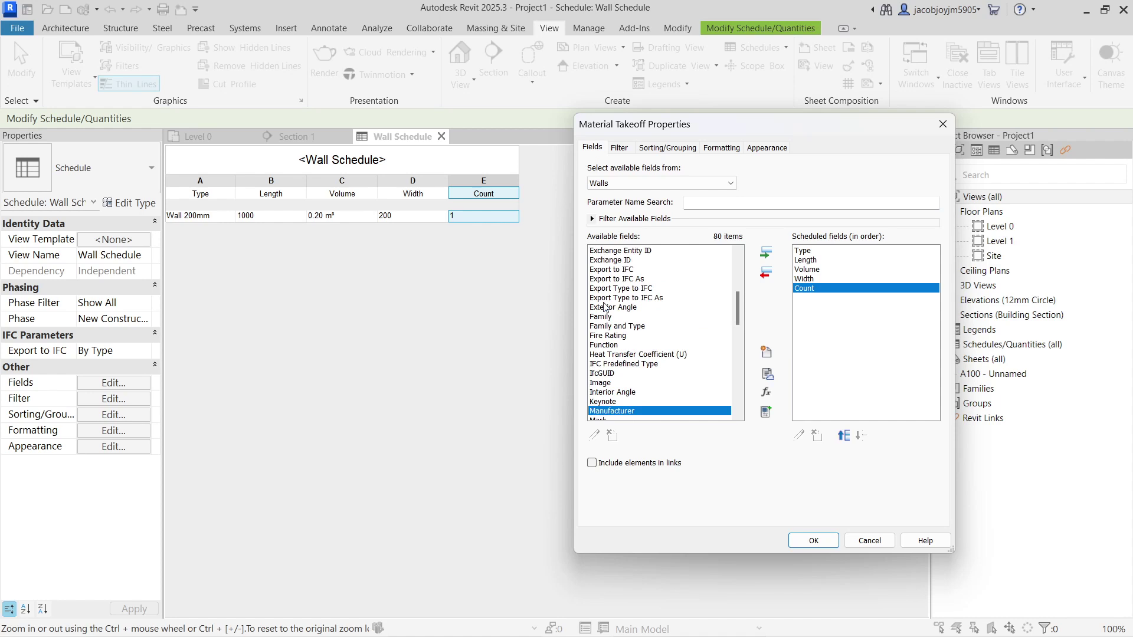
scroll(605, 308, down, 5)
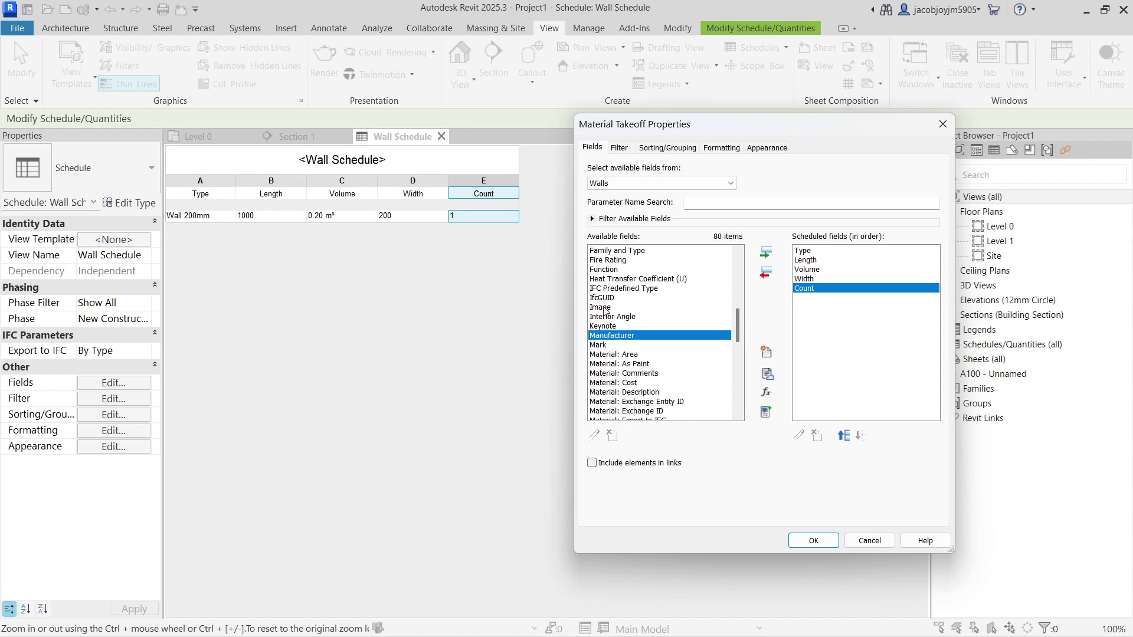
click(630, 289)
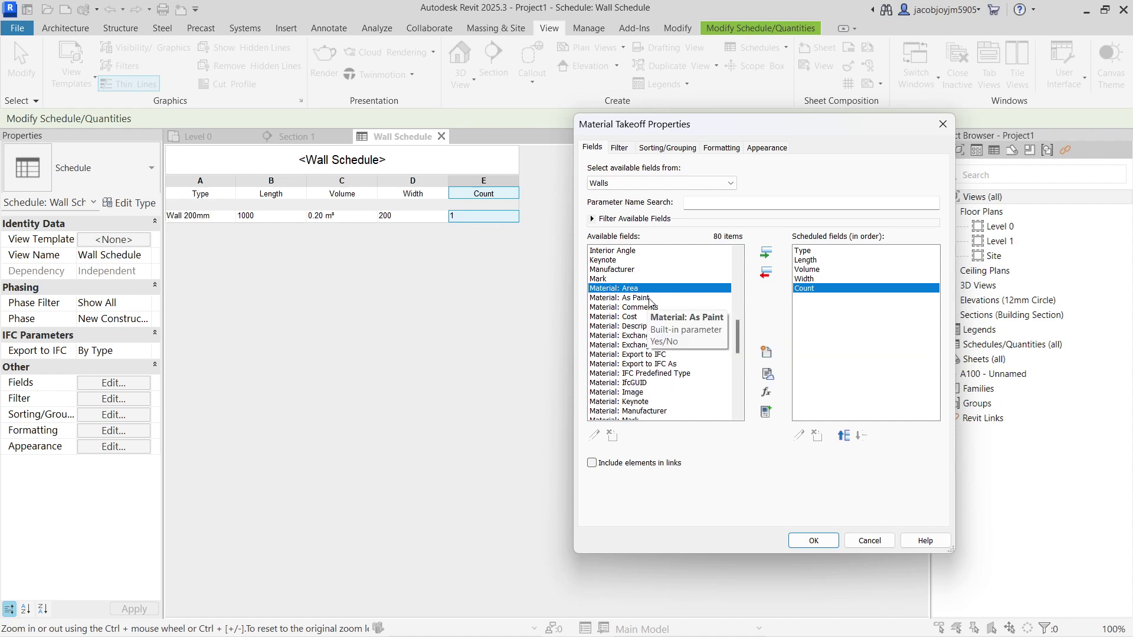
click(643, 298)
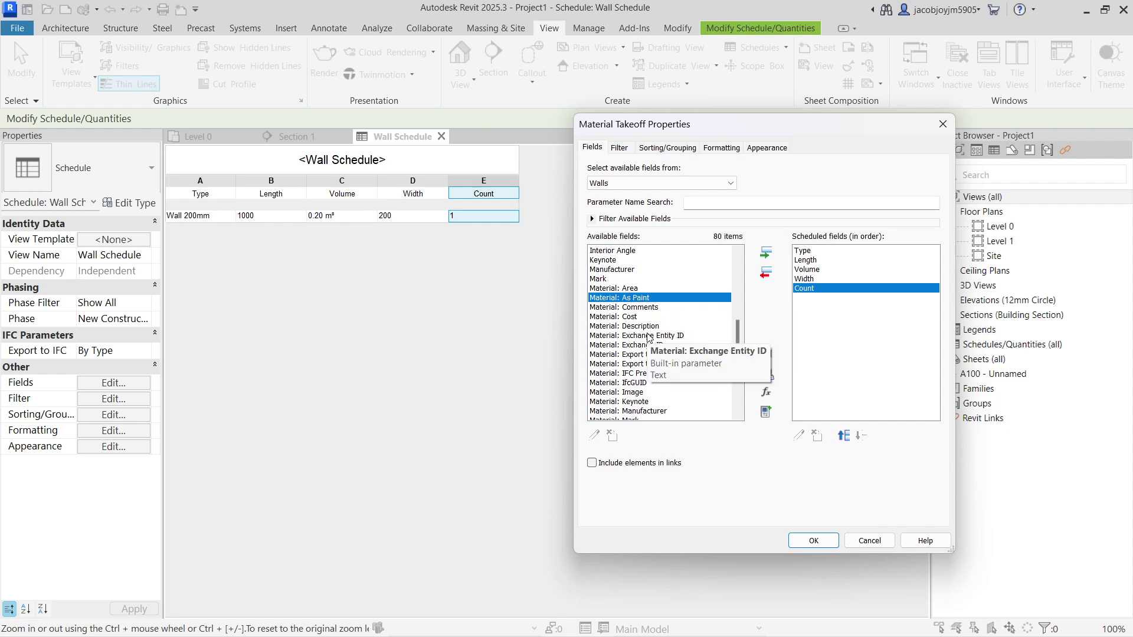
scroll(653, 364, down, 1)
scroll(653, 364, down, 2)
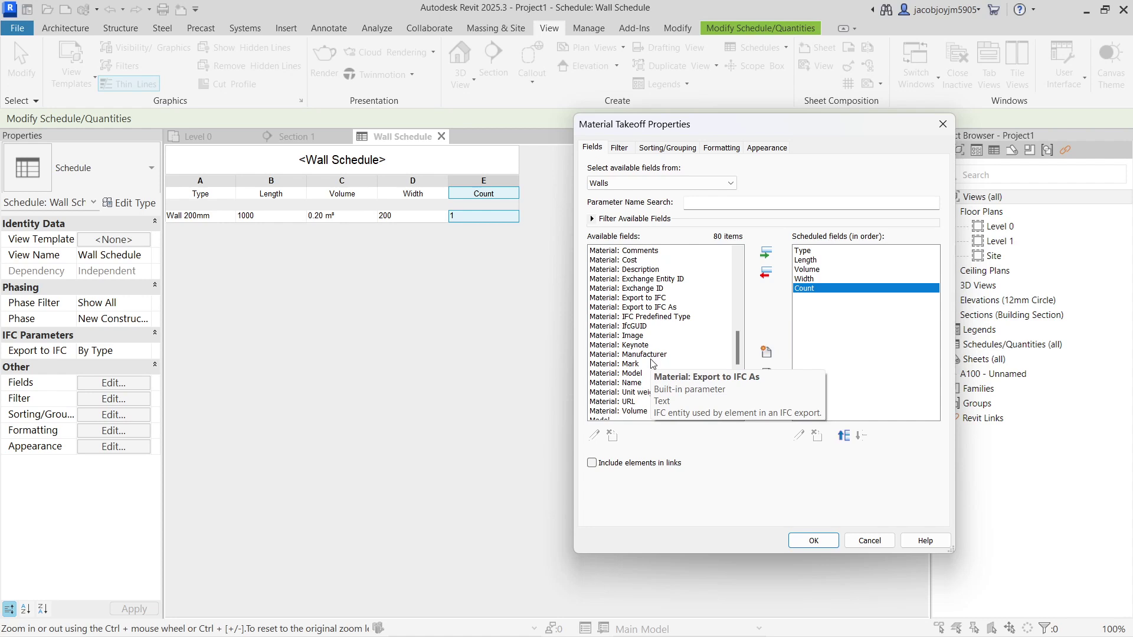
click(632, 382)
click(766, 252)
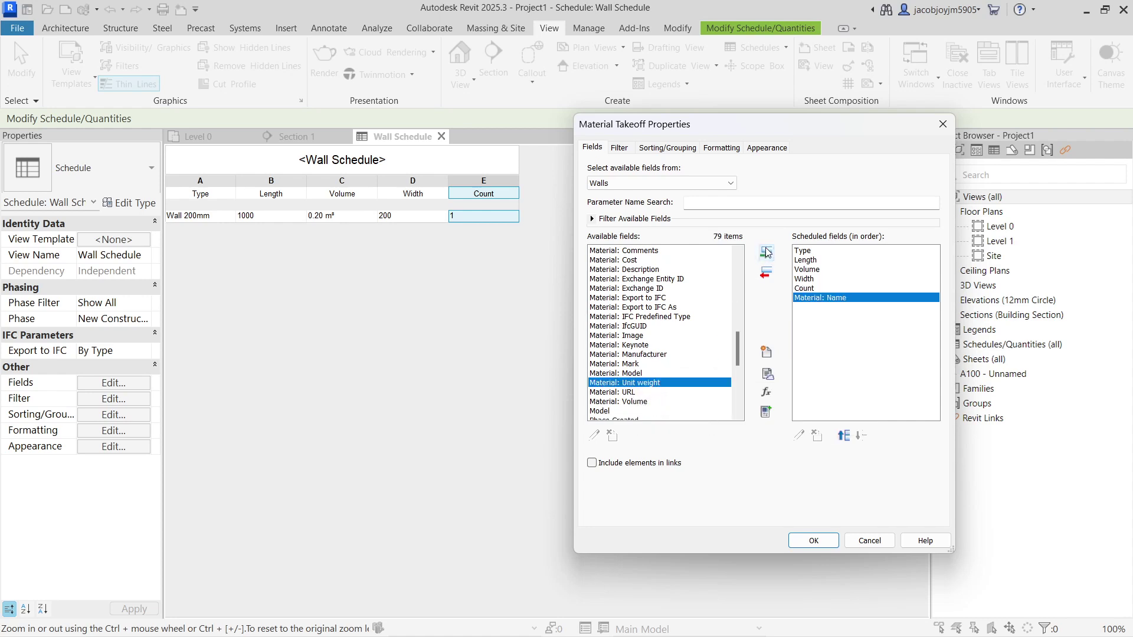
- Add the Material: Volume field to the end of the takeoff's scheduled fields and generate the wall material takeoff
click(646, 402)
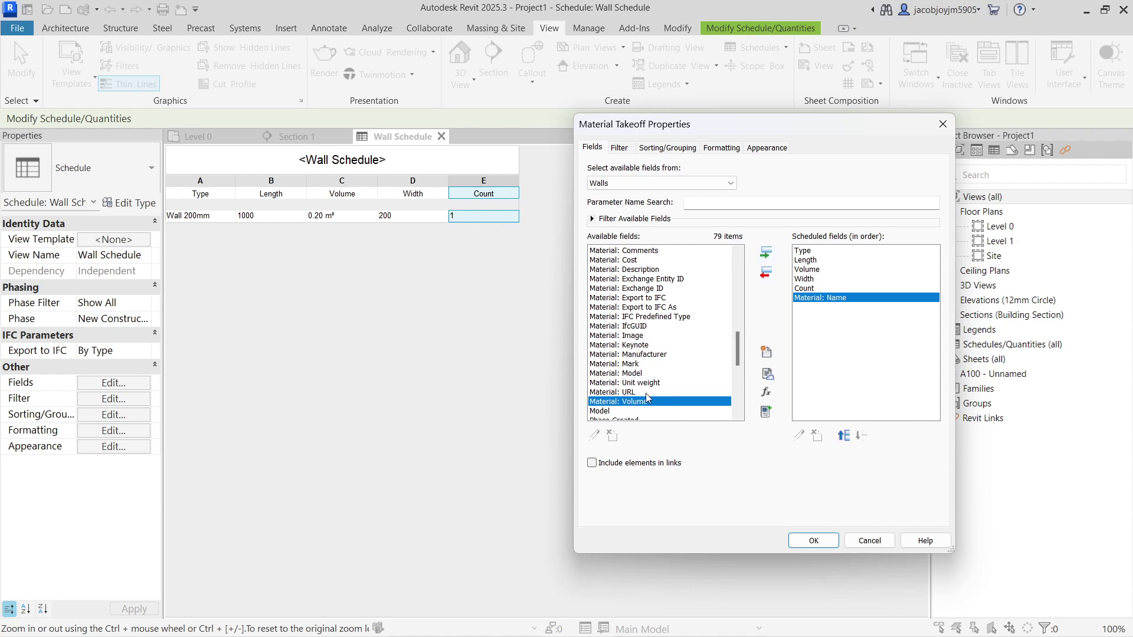
click(766, 253)
scroll(670, 378, up, 1)
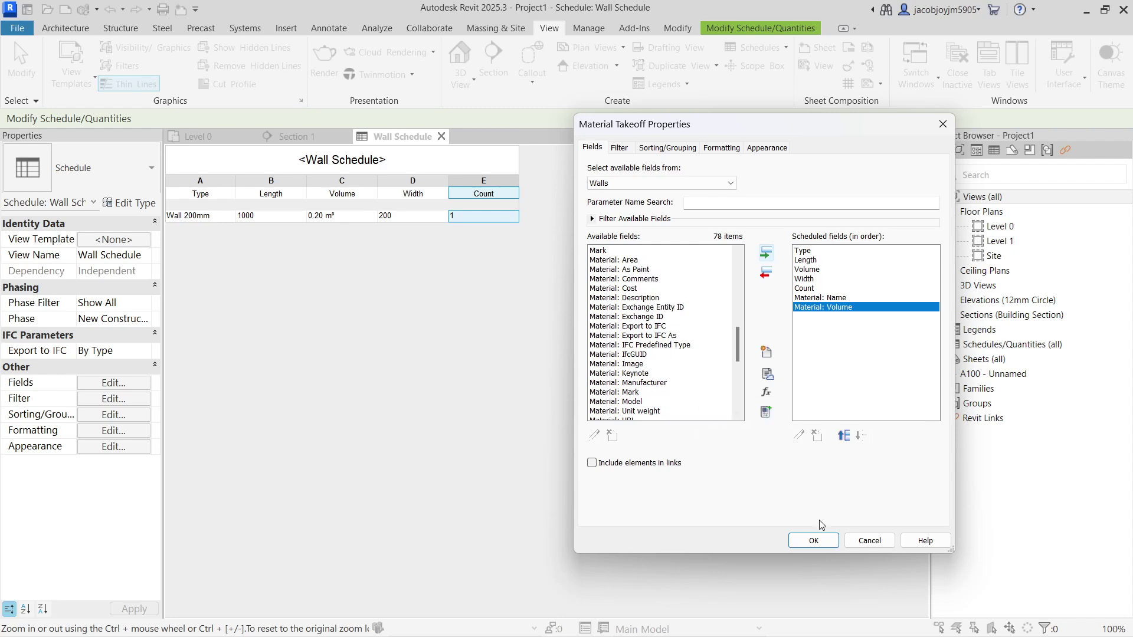
click(814, 541)
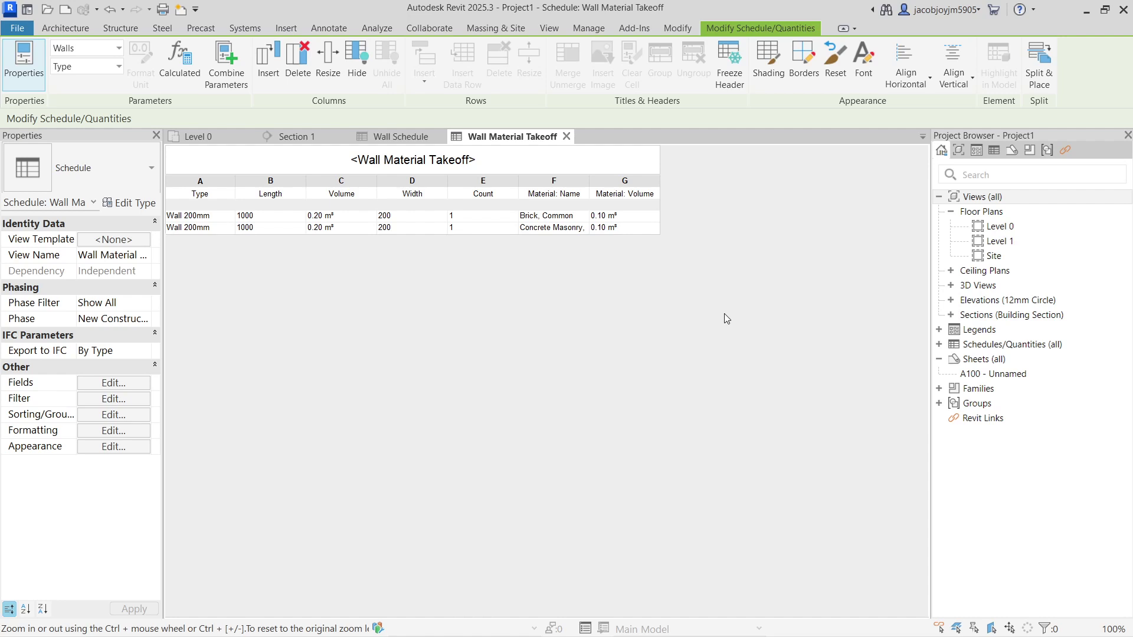
- Tile the Level 0 plan, Section 1, Wall Schedule and Wall Material Takeoff views side by side, with Level 0 active
click(307, 137)
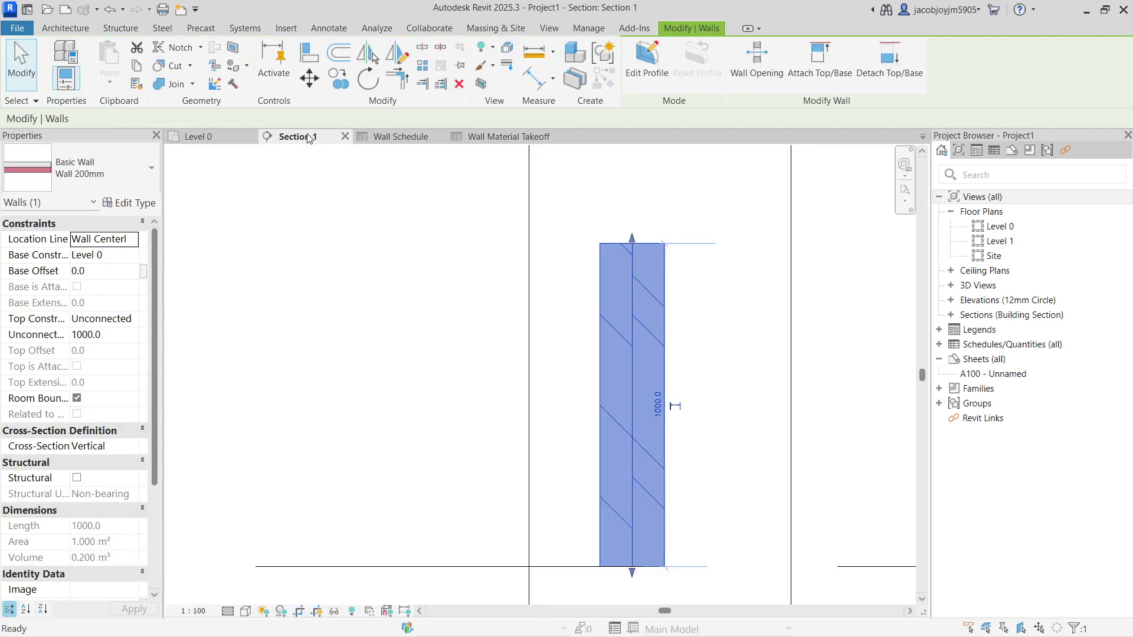
click(219, 137)
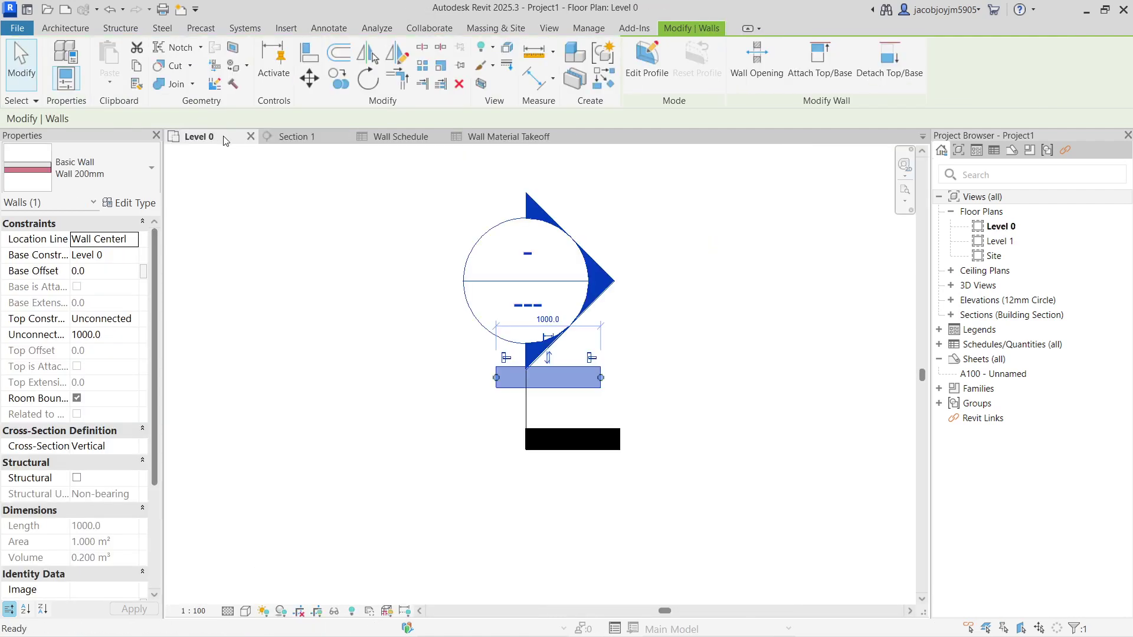
click(349, 214)
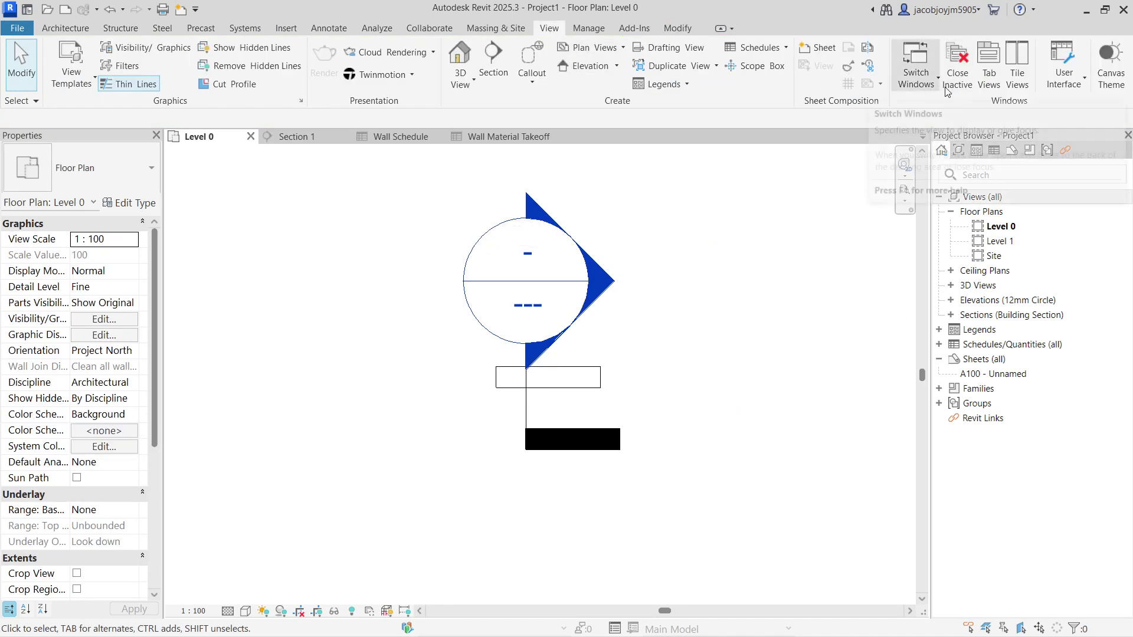
click(1019, 75)
scroll(240, 247, down, 3)
scroll(442, 306, up, 3)
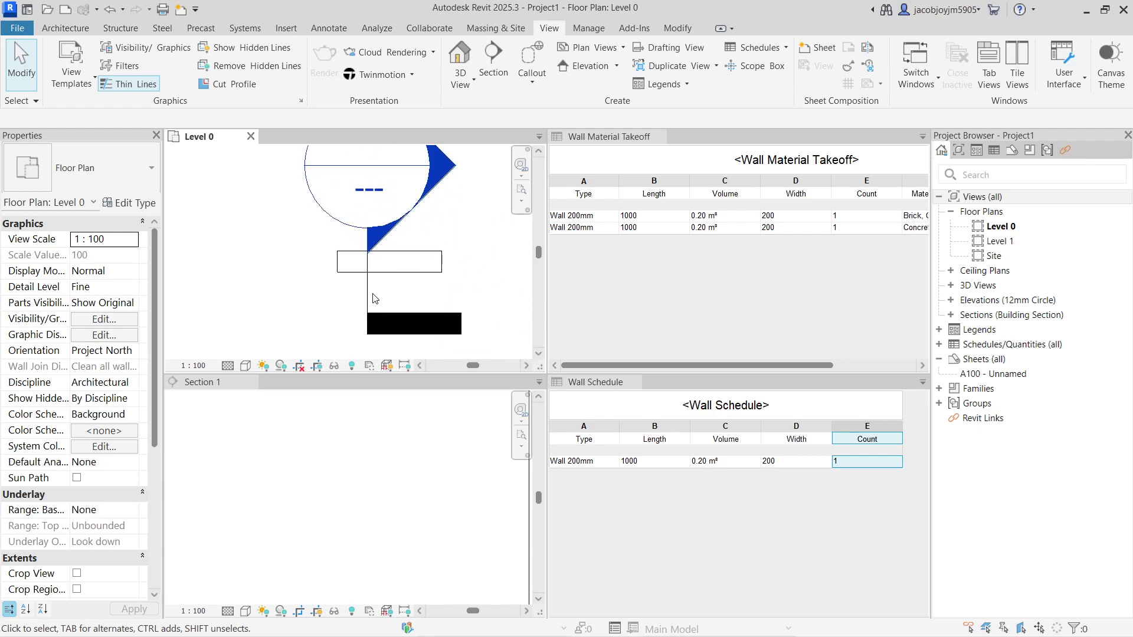
- Hide the section category in the Level 0 plan by way of the section mark crossing the wall
click(366, 286)
right_click(367, 286)
mouse_move(454, 329)
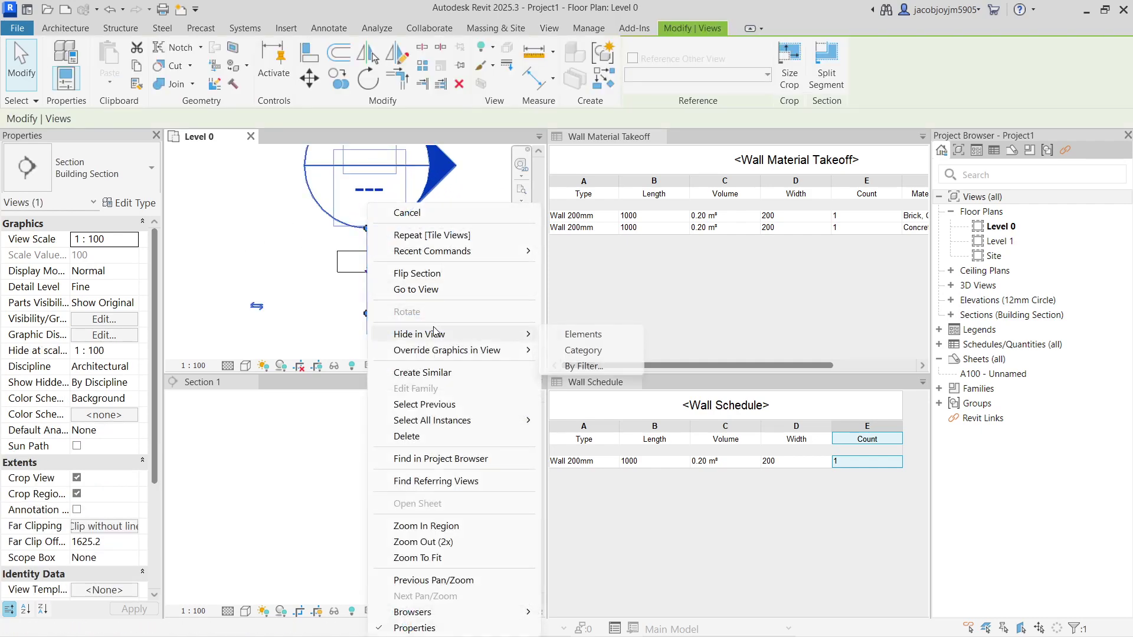
click(581, 349)
scroll(423, 289, up, 1)
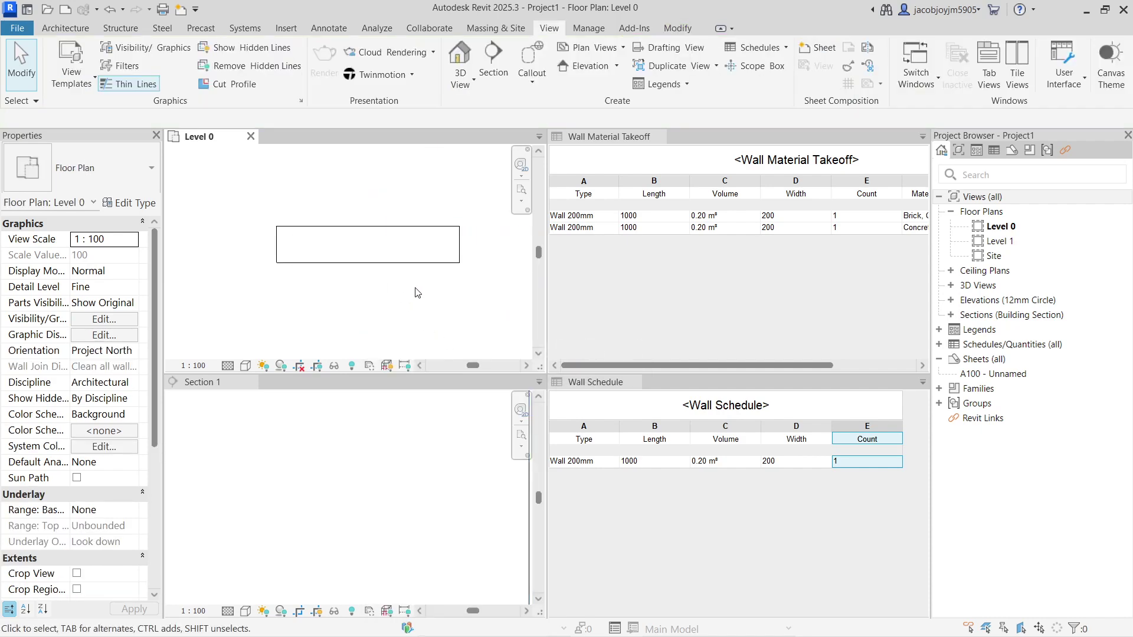
- Turn off Crop View and the visible crop region in the Section 1 view
scroll(309, 447, down, 3)
scroll(377, 483, up, 3)
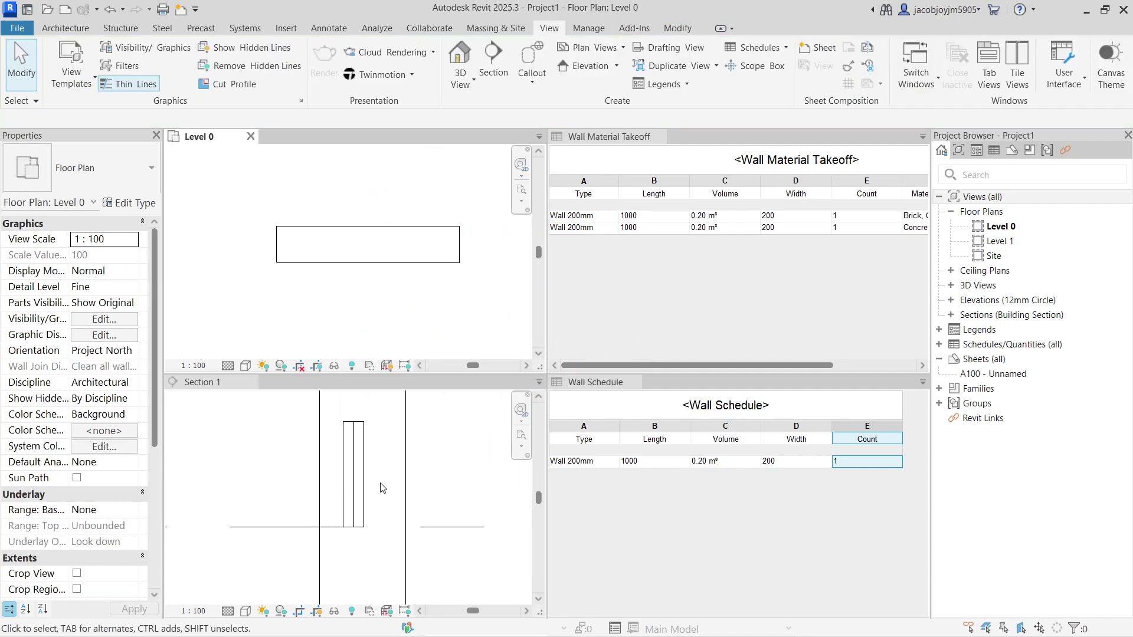
click(176, 484)
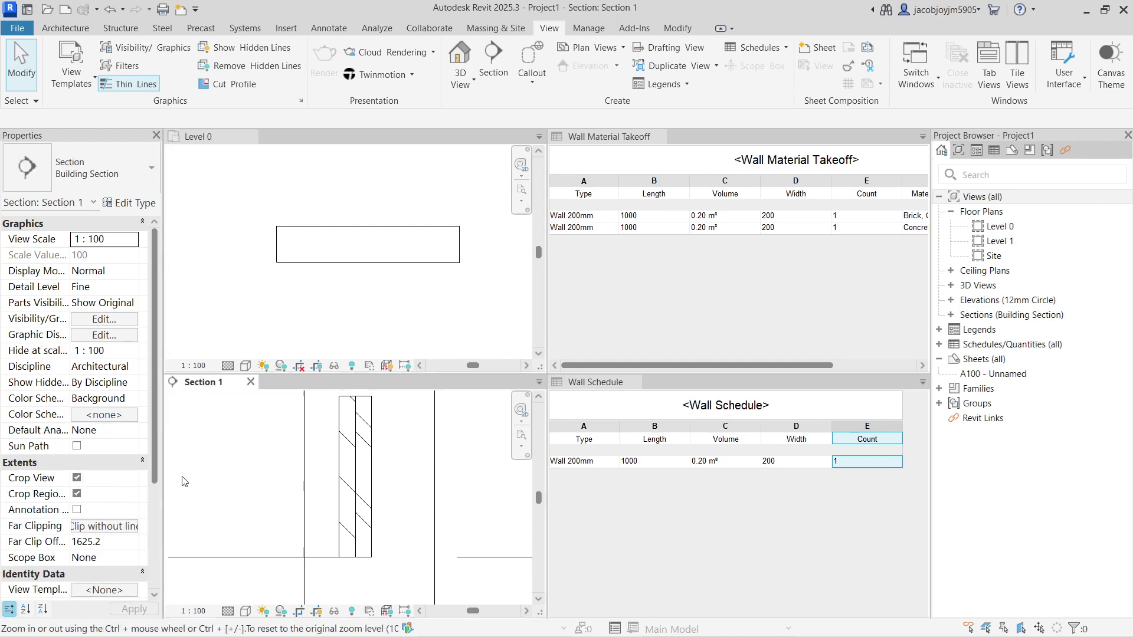
click(77, 492)
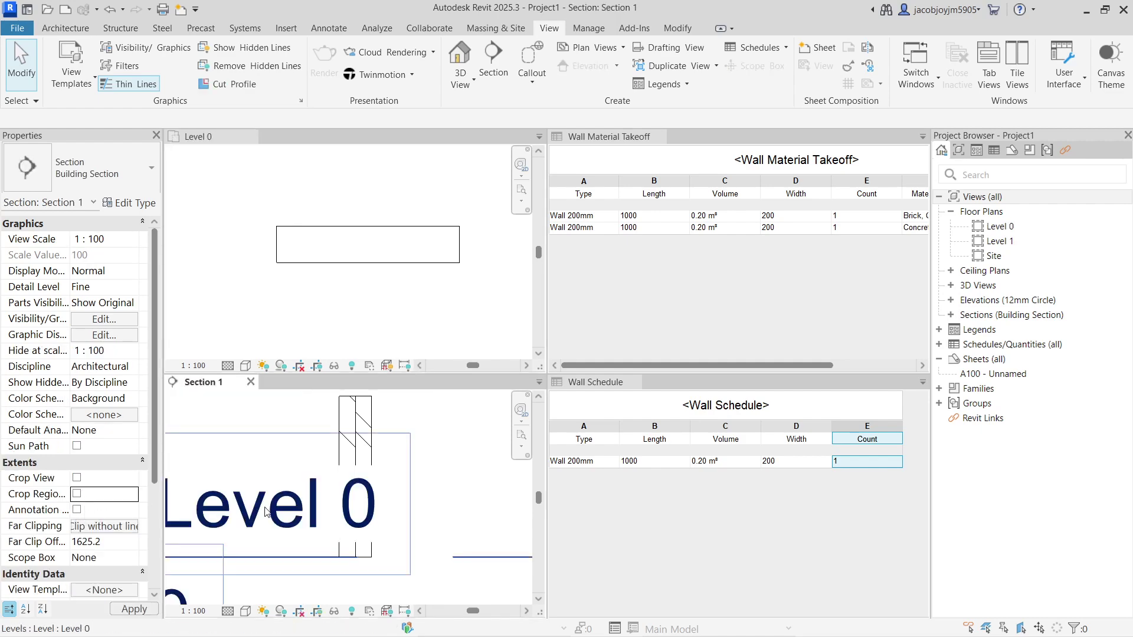
- Set the view scale of Section 1 to 1:25
click(277, 502)
right_click(278, 501)
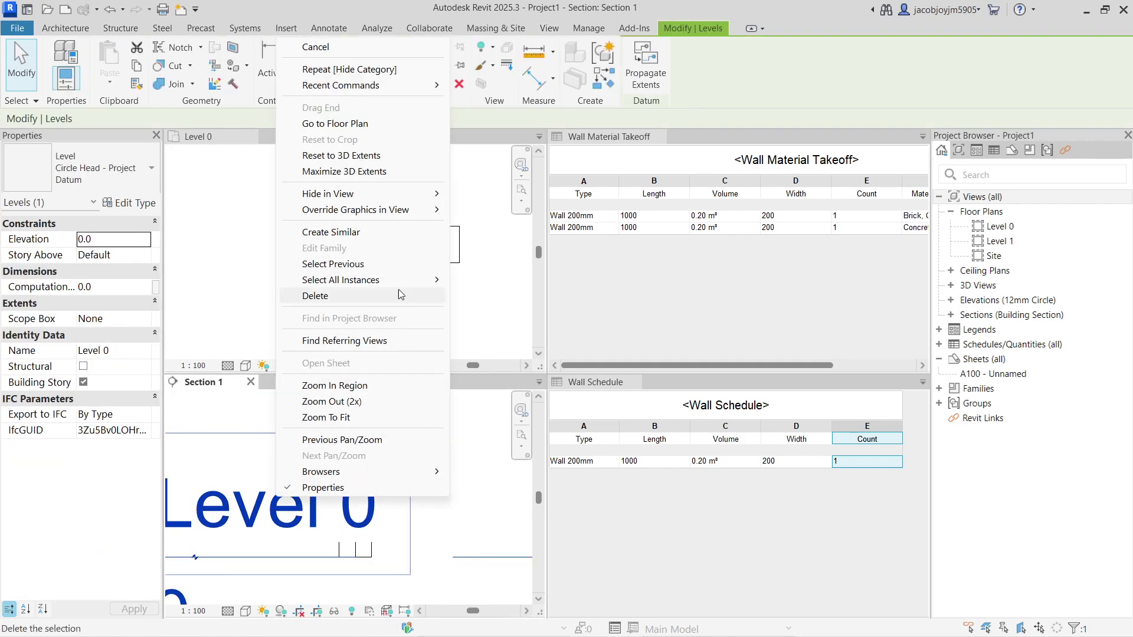
click(193, 610)
click(235, 489)
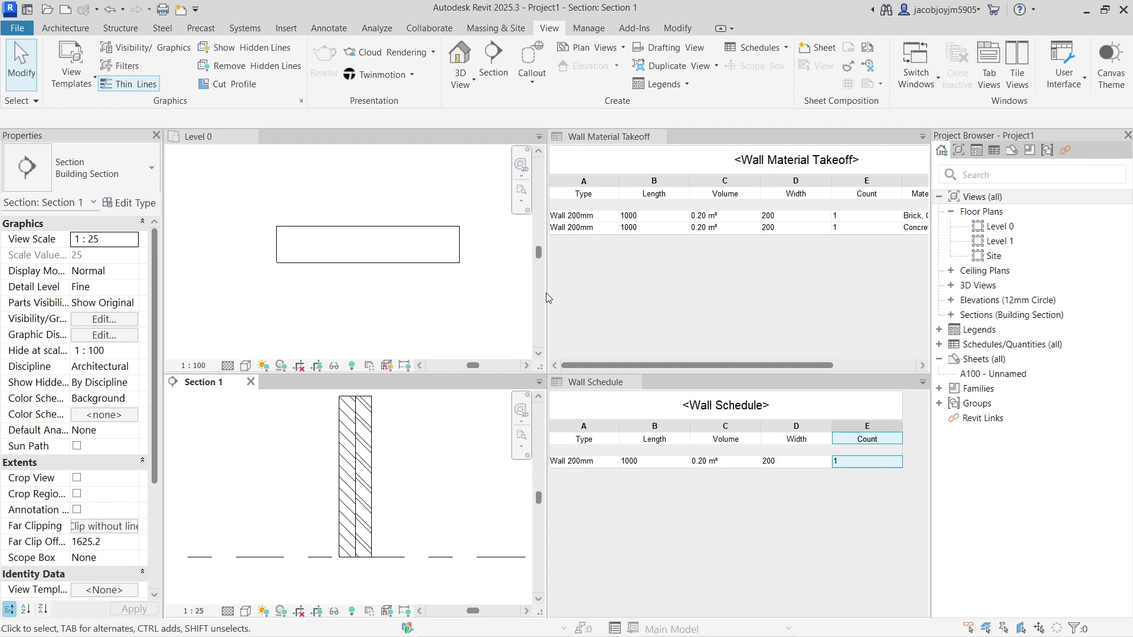
- Widen the two schedule views until every takeoff column fits, and centre the wall in the narrowed plan and section views
drag(546, 293, 438, 290)
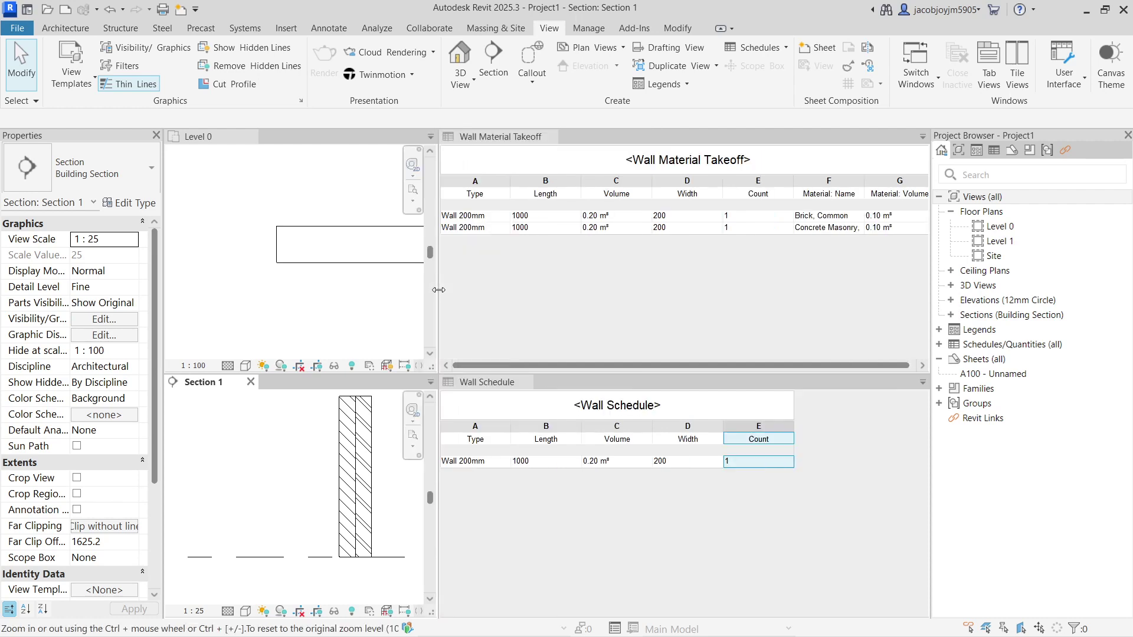
drag(438, 297, 391, 296)
click(260, 300)
mouse_move(244, 298)
middle_down()
mouse_move(277, 304)
mouse_move(157, 296)
mouse_move(234, 304)
middle_up()
middle_drag(289, 525, 291, 569)
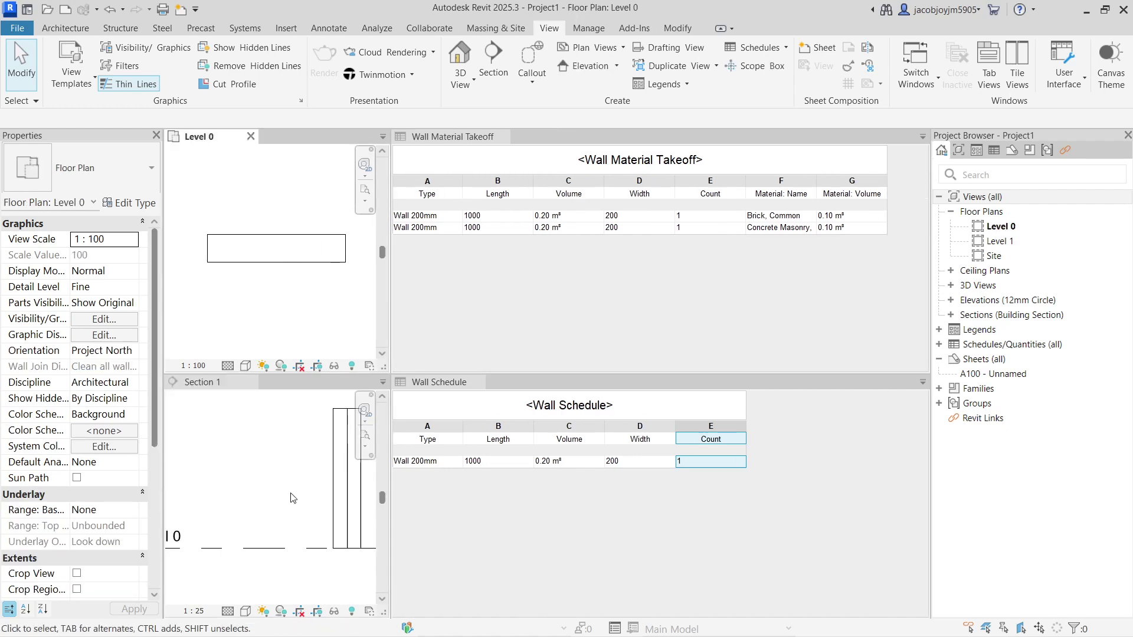
click(299, 534)
mouse_move(309, 511)
middle_down()
mouse_move(253, 511)
mouse_move(315, 497)
mouse_move(316, 508)
middle_up()
scroll(311, 506, up, 1)
click(252, 218)
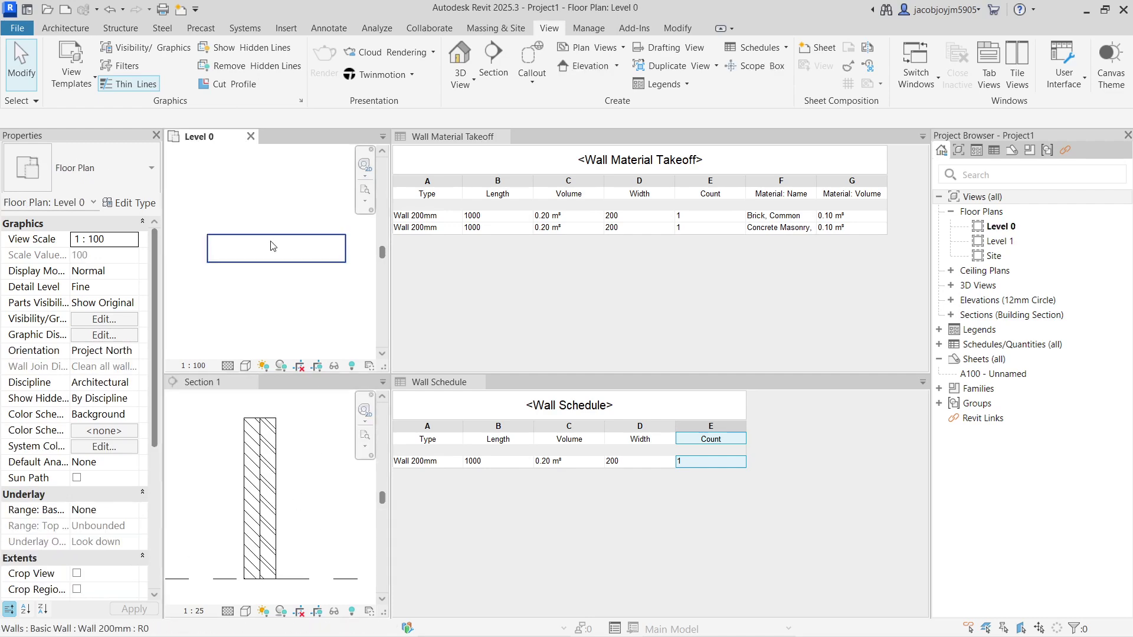
click(277, 237)
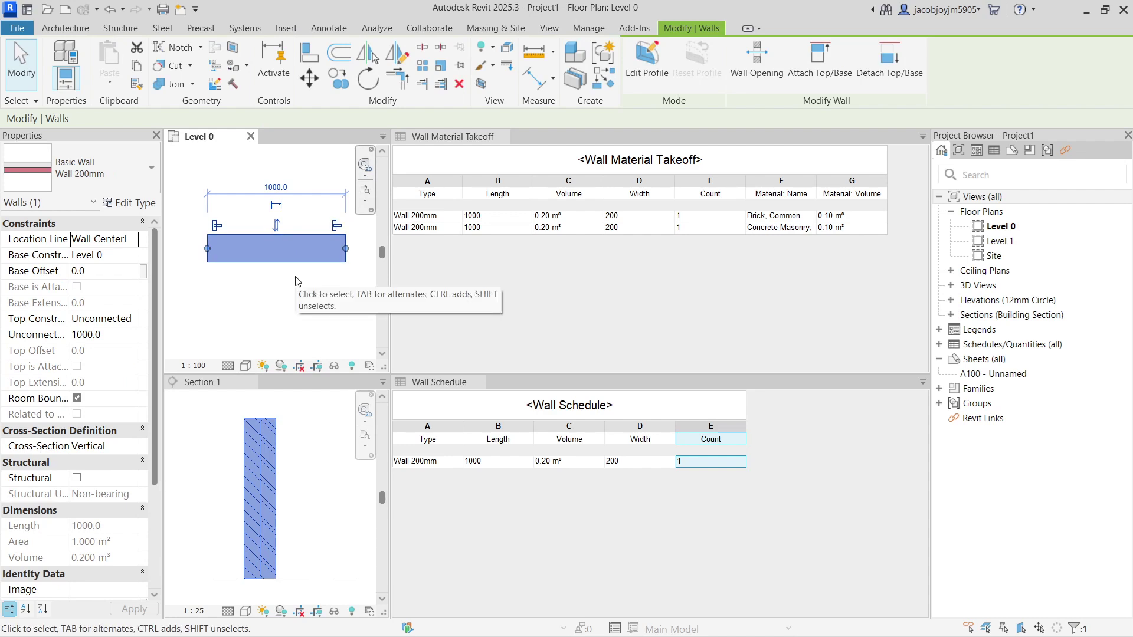
click(287, 344)
- Dimension the wall's height in Section 1 with an aligned dimension from the Level 0 line to the wall's top edge
scroll(299, 489, down, 2)
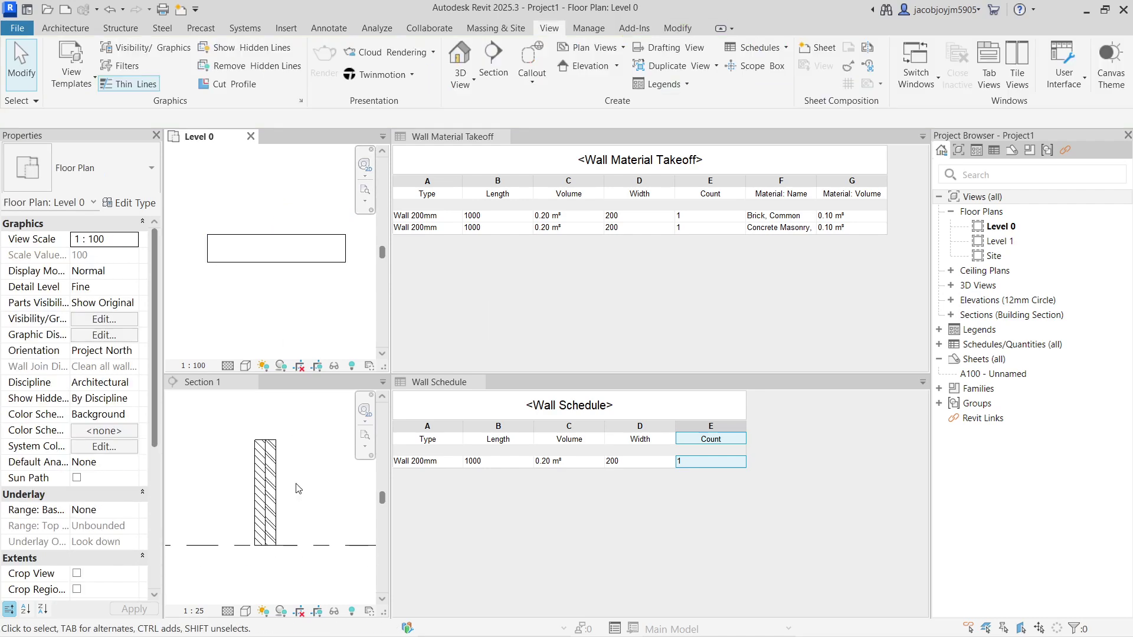
click(297, 486)
key(d)
key(i)
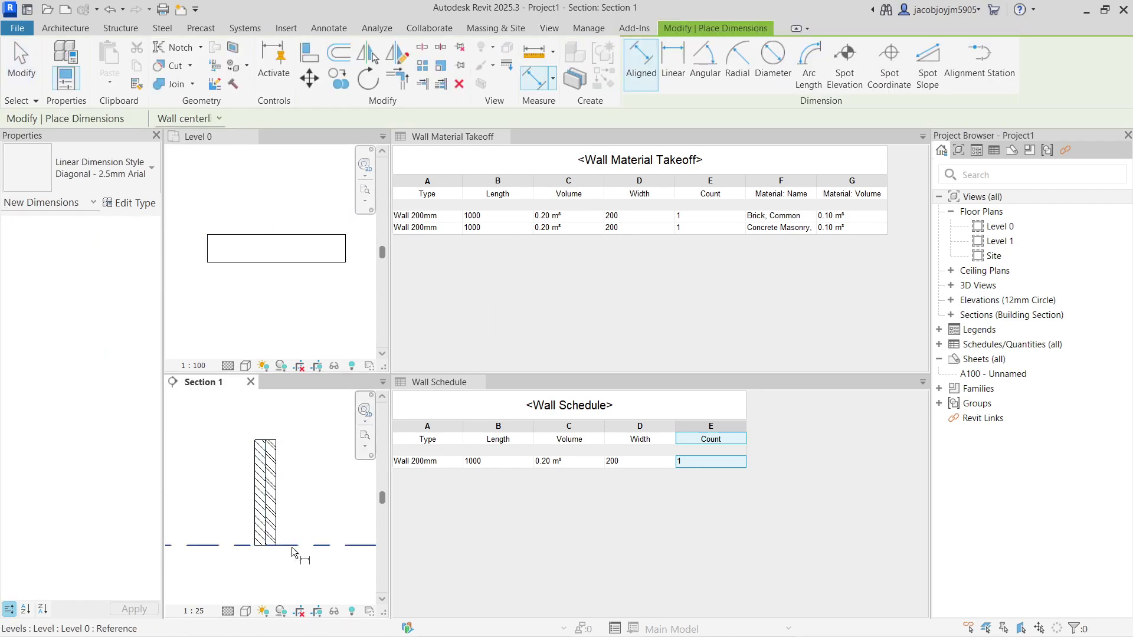
click(293, 548)
click(273, 437)
click(302, 453)
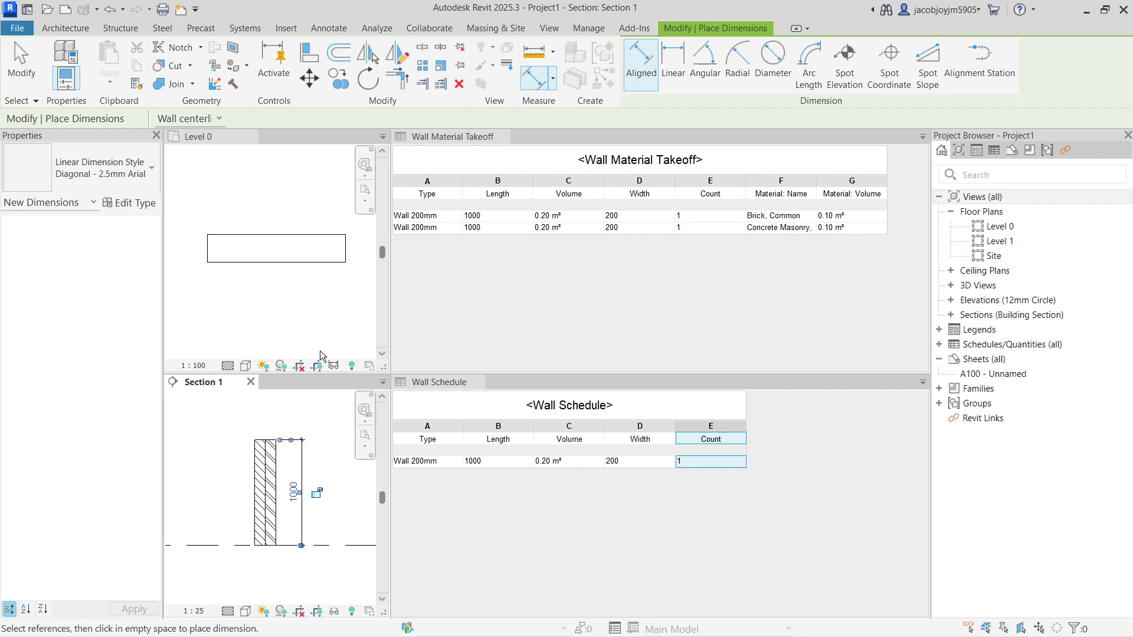
- Dimension the wall's length in the Level 0 plan with an aligned dimension placed above the wall
click(246, 286)
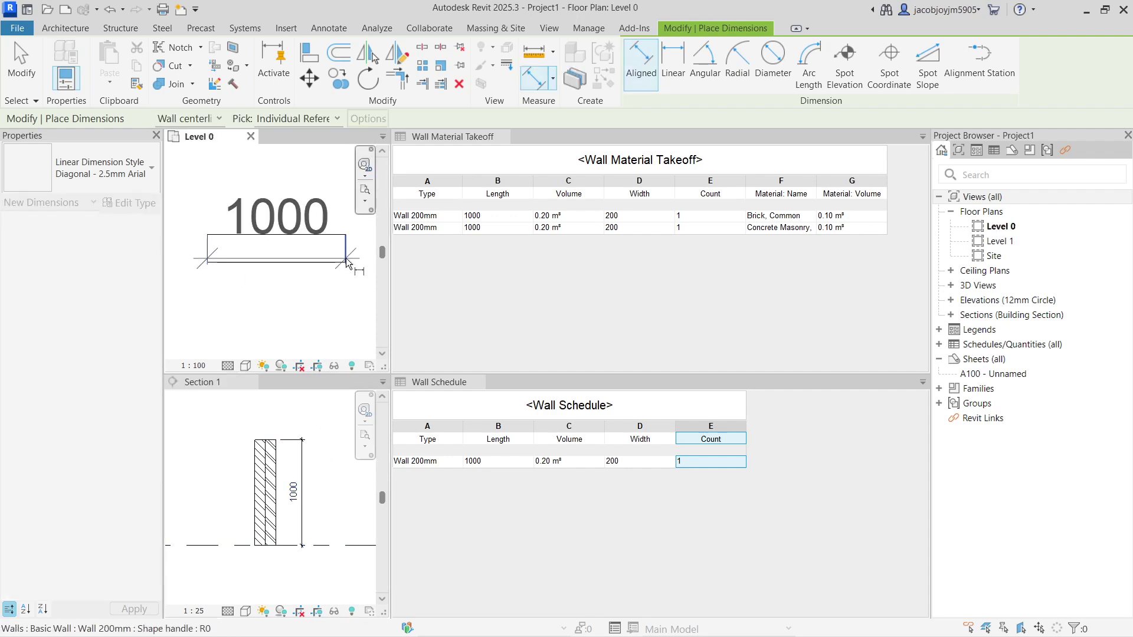
scroll(323, 322, down, 2)
click(319, 244)
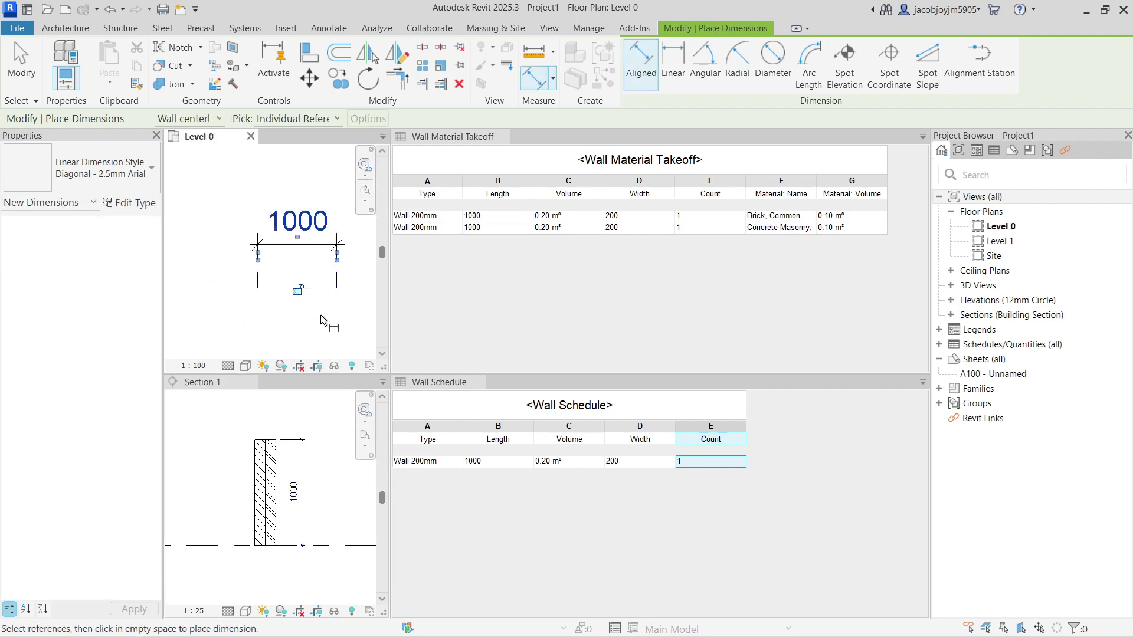
key(Escape)
key(Escape)
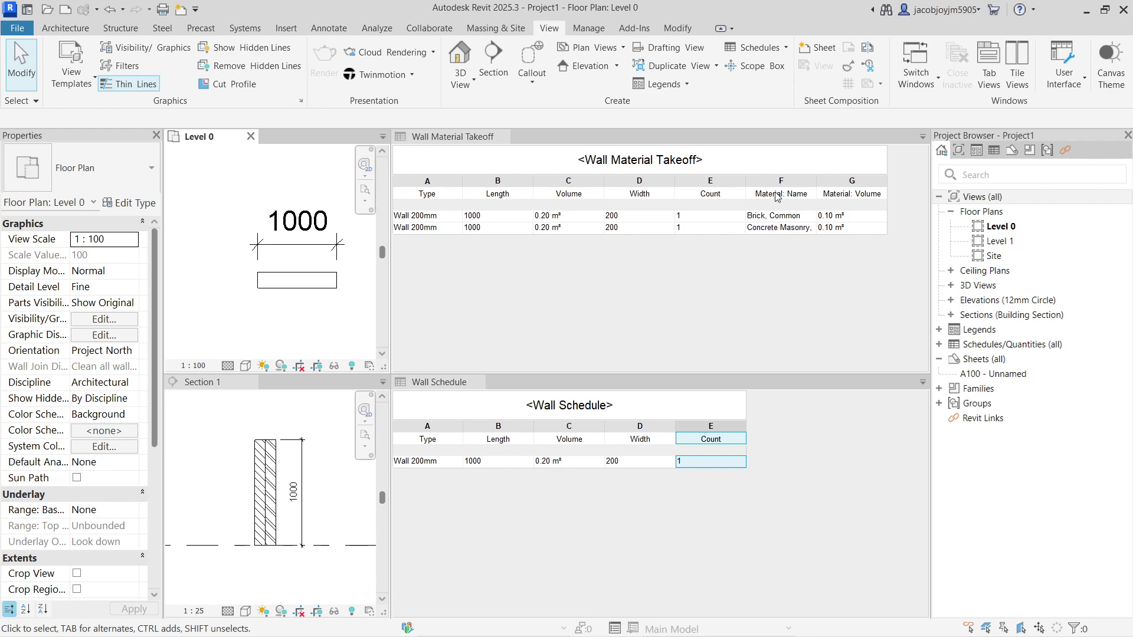
- Examine the Material: Volume values of the brick and concrete masonry rows in the Wall Material Takeoff
click(835, 190)
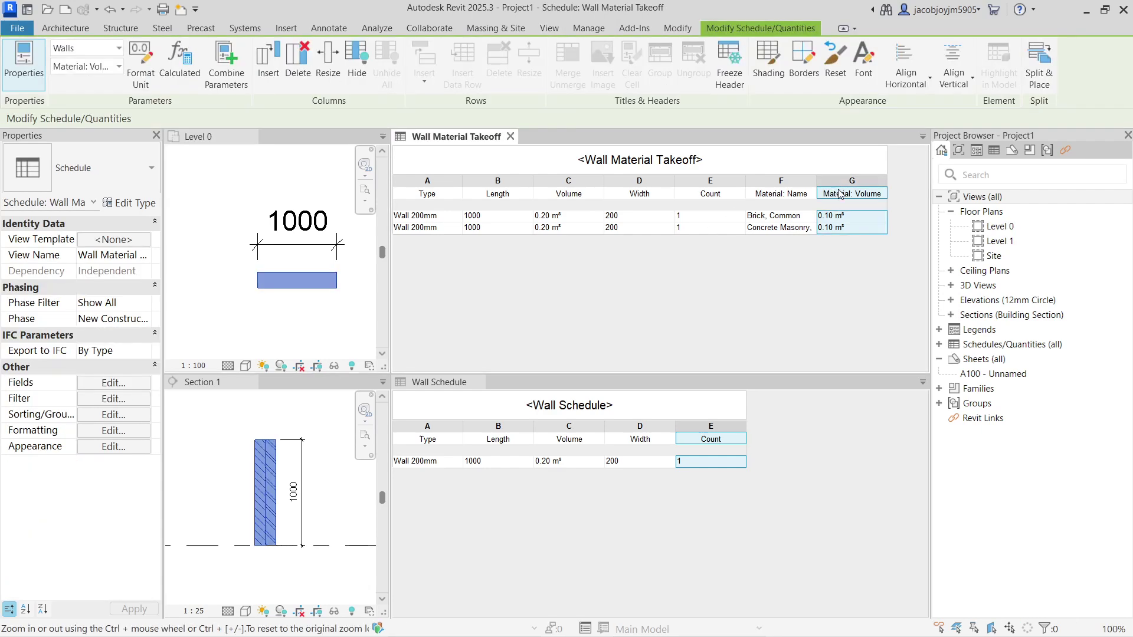
click(840, 217)
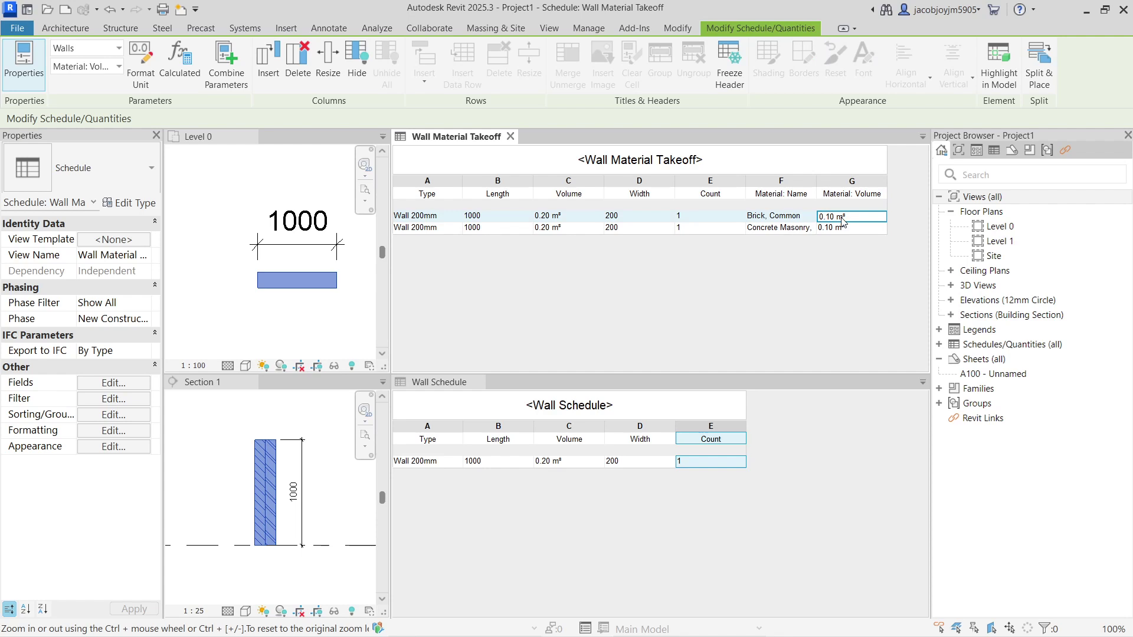
click(840, 228)
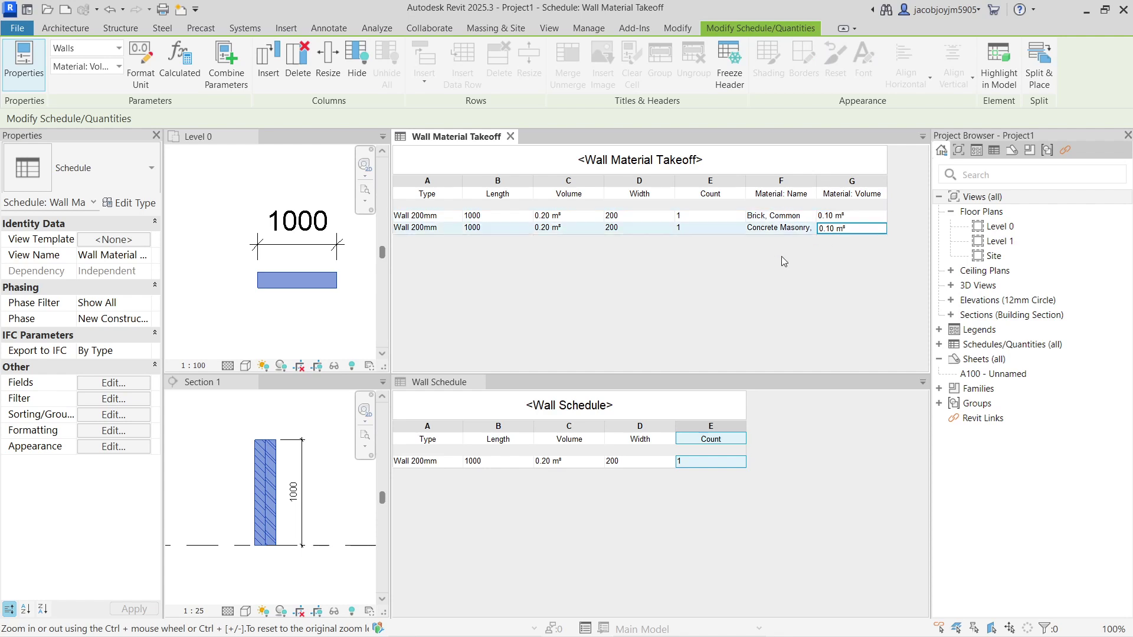
click(537, 404)
click(538, 405)
click(733, 325)
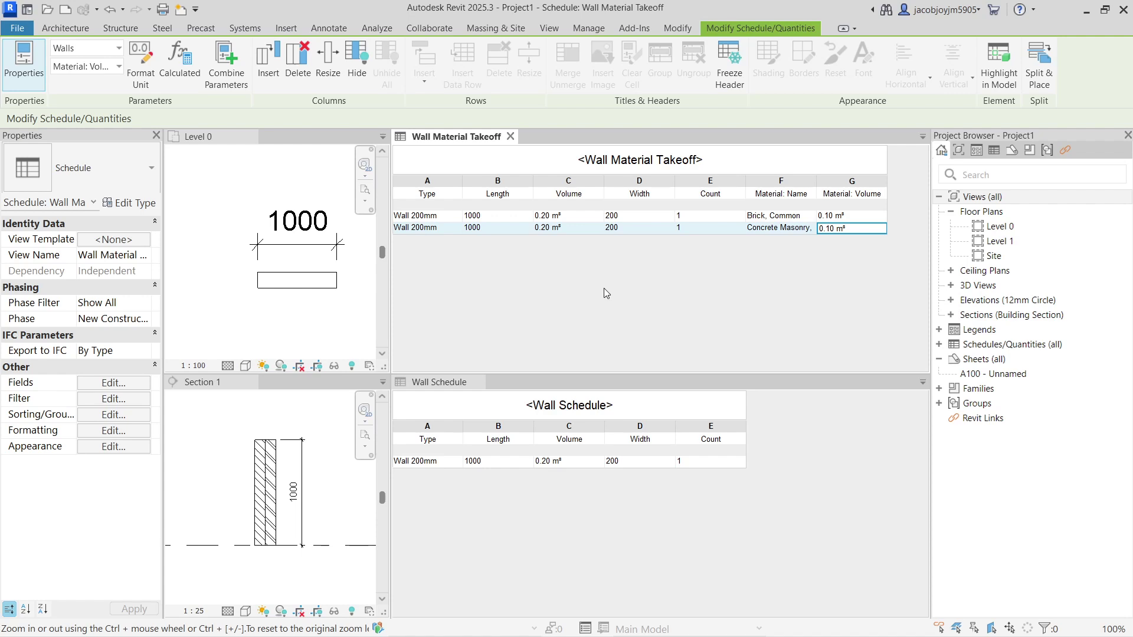
- Open the takeoff's formatting settings and set the Count field to Calculate totals
click(110, 432)
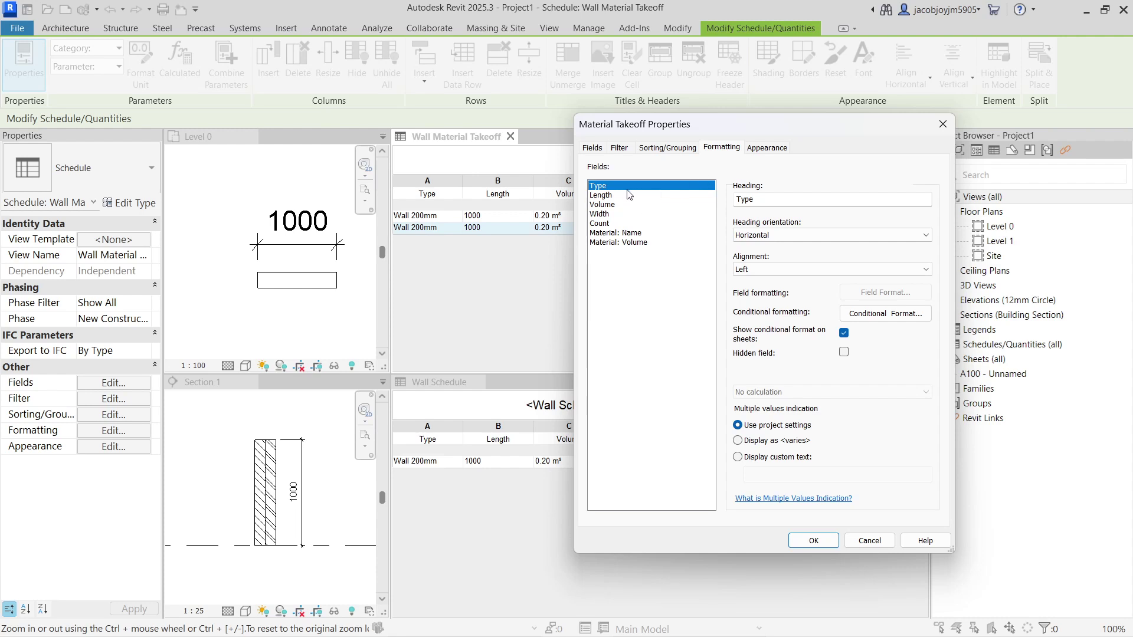
click(611, 196)
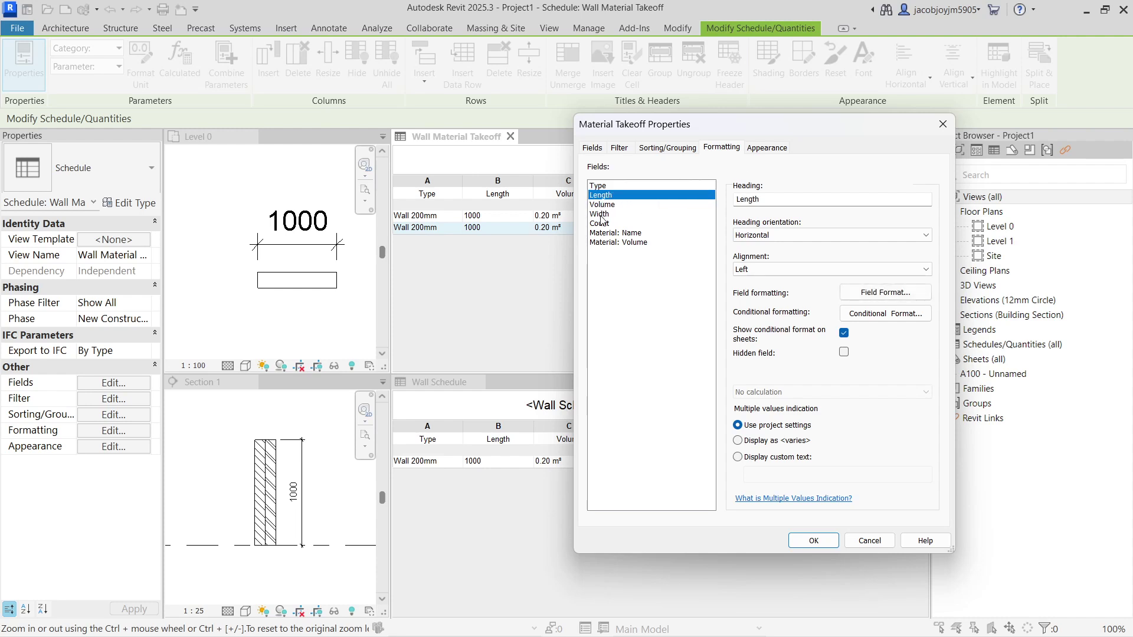
key(Down)
key(Down)
key(Down)
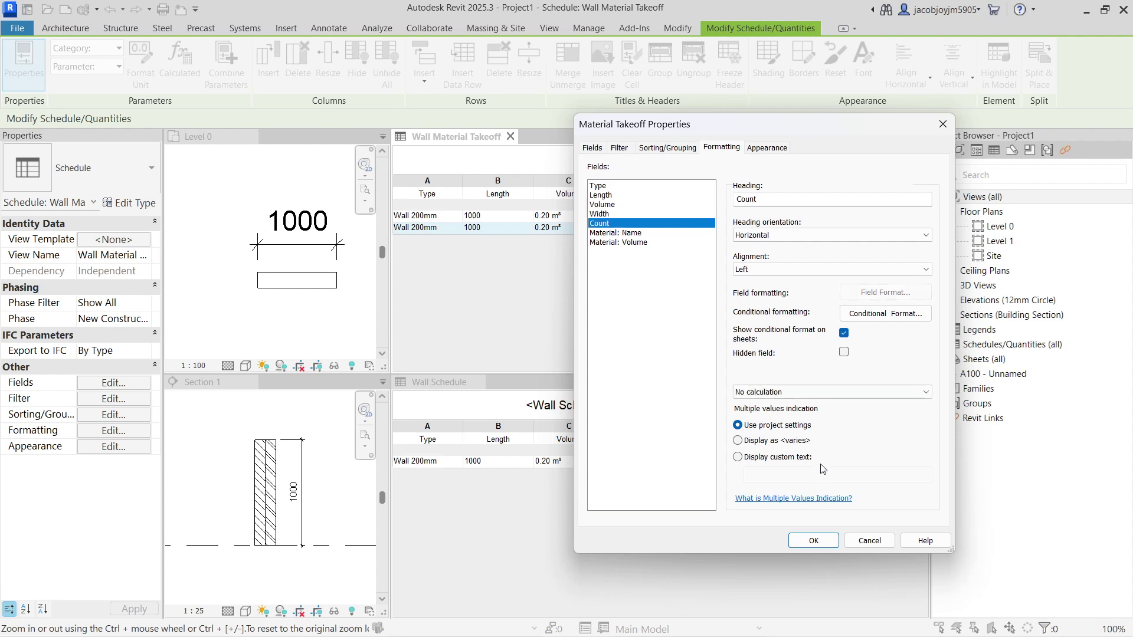
click(782, 392)
click(777, 413)
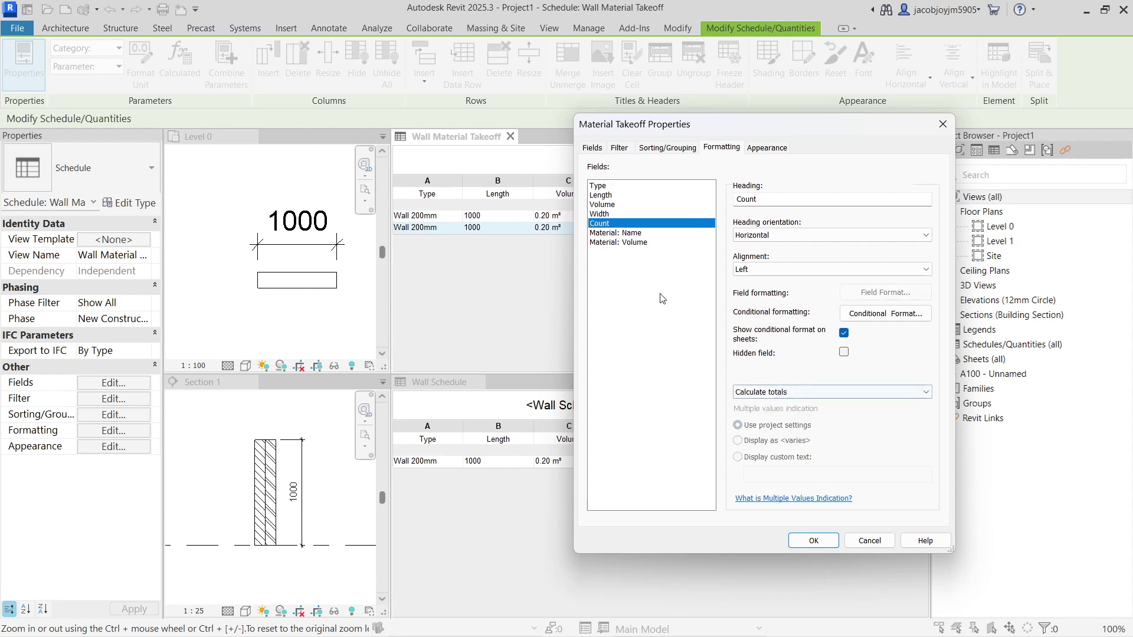
click(622, 234)
key(Down)
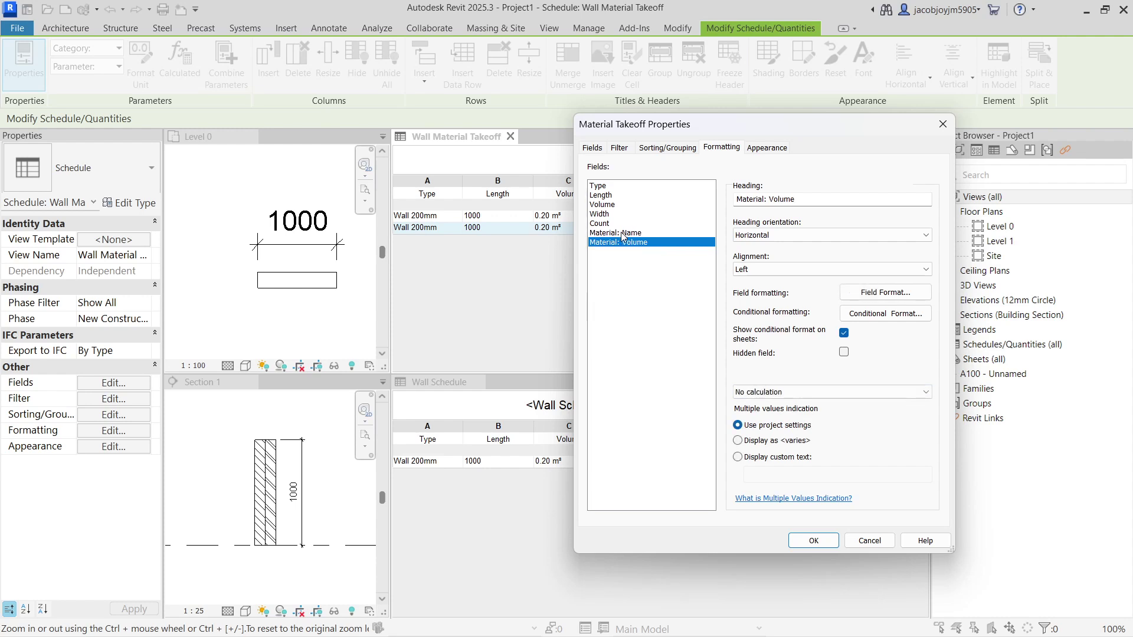
click(783, 397)
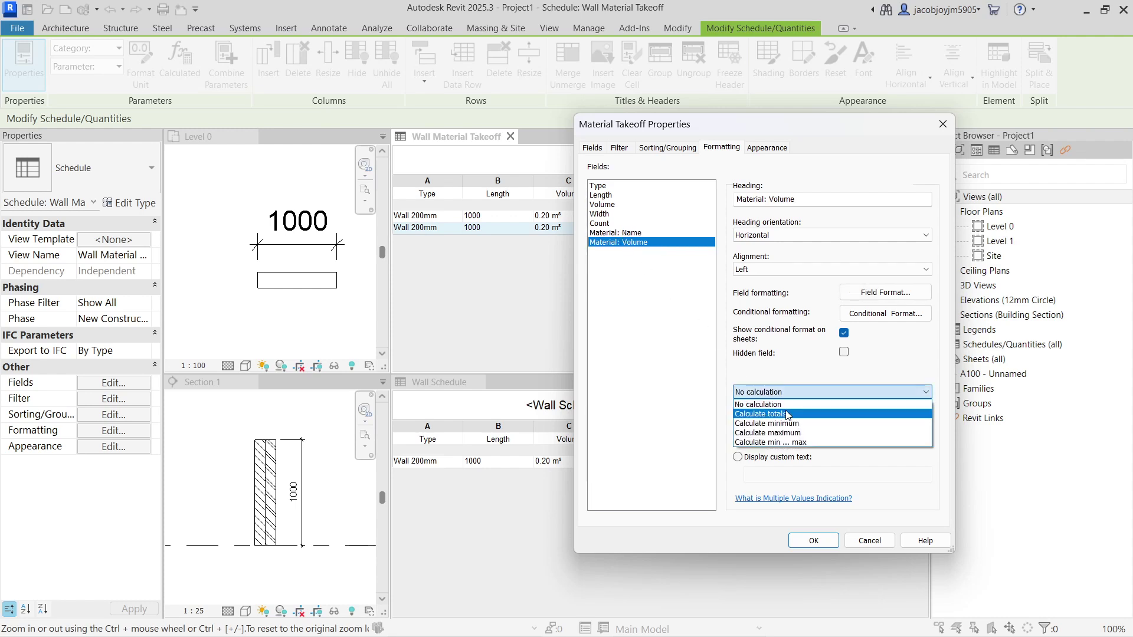
click(782, 415)
key(Up)
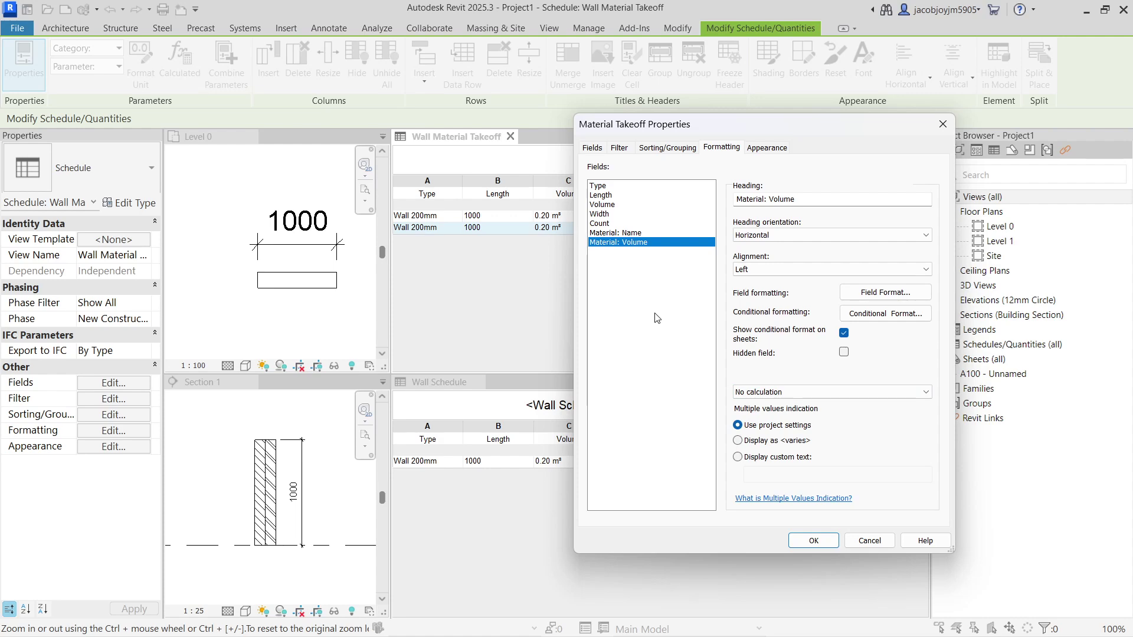
- Look through the takeoff's fields from Material: Name up to Type and apply the formatting settings
click(637, 234)
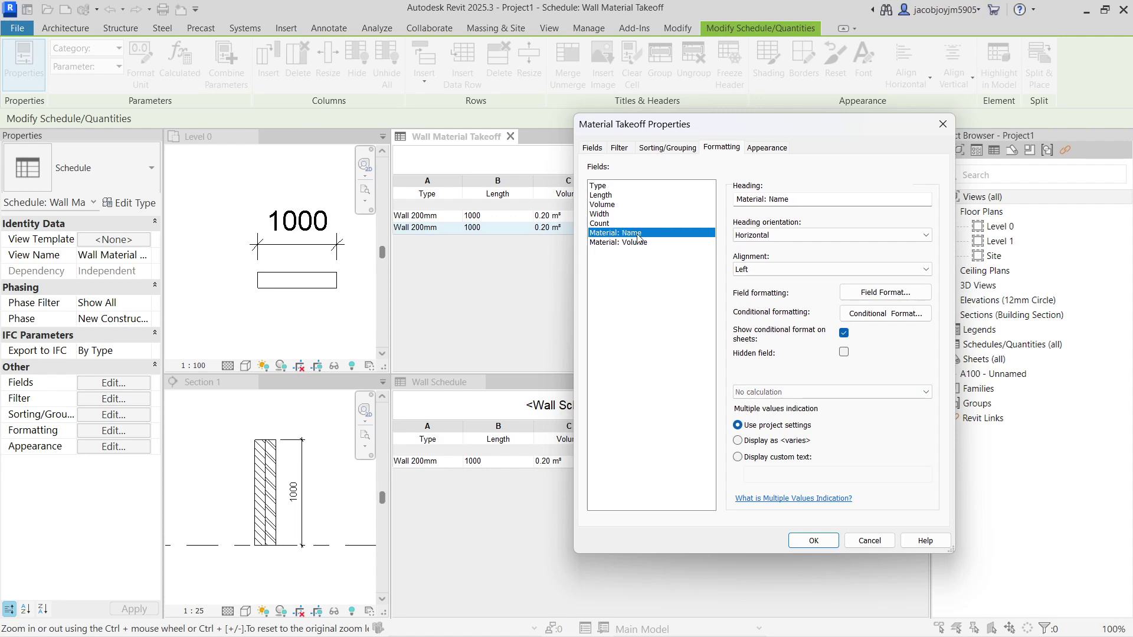
key(Up)
key(Up)
key(Up)
key(Up)
key(Up)
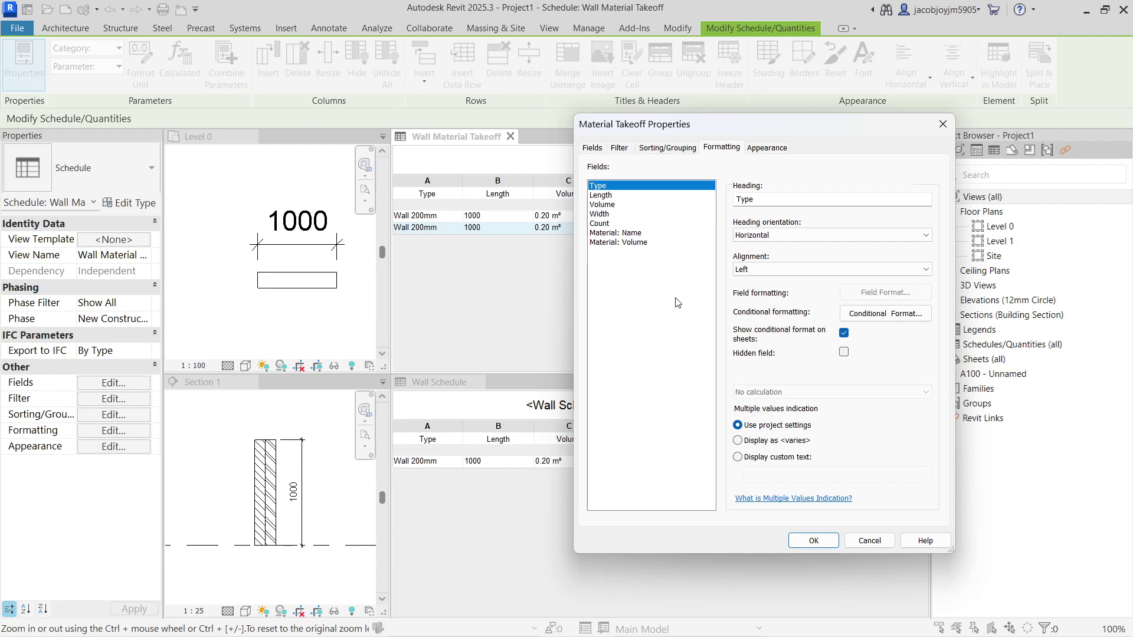
click(822, 543)
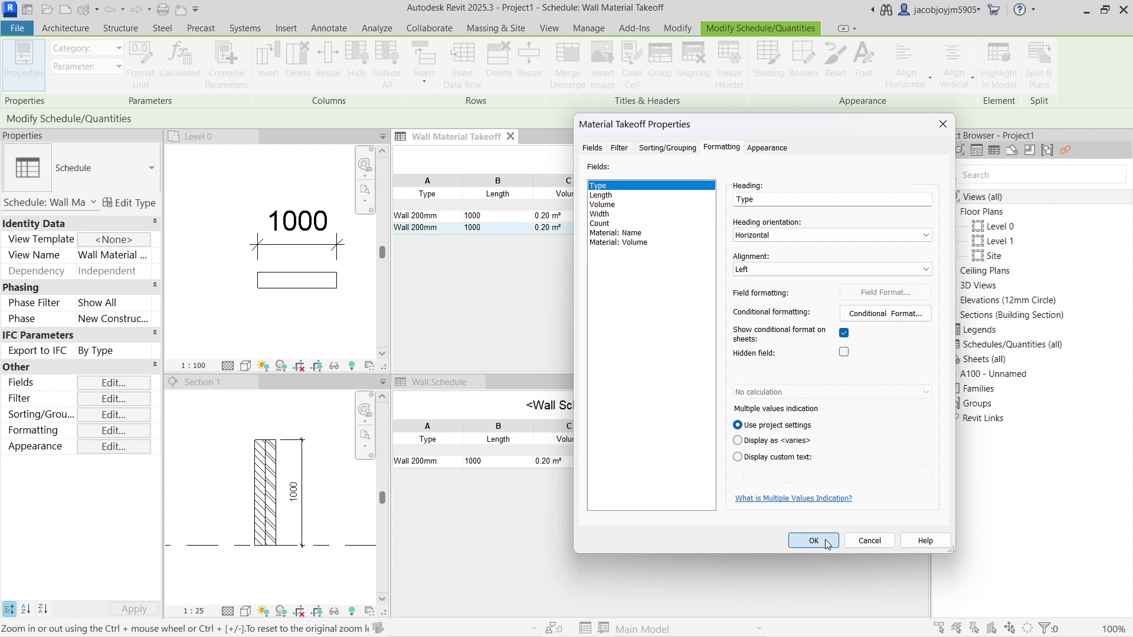
- Turn on grand totals for the Wall Schedule with the Title and totals option
click(130, 400)
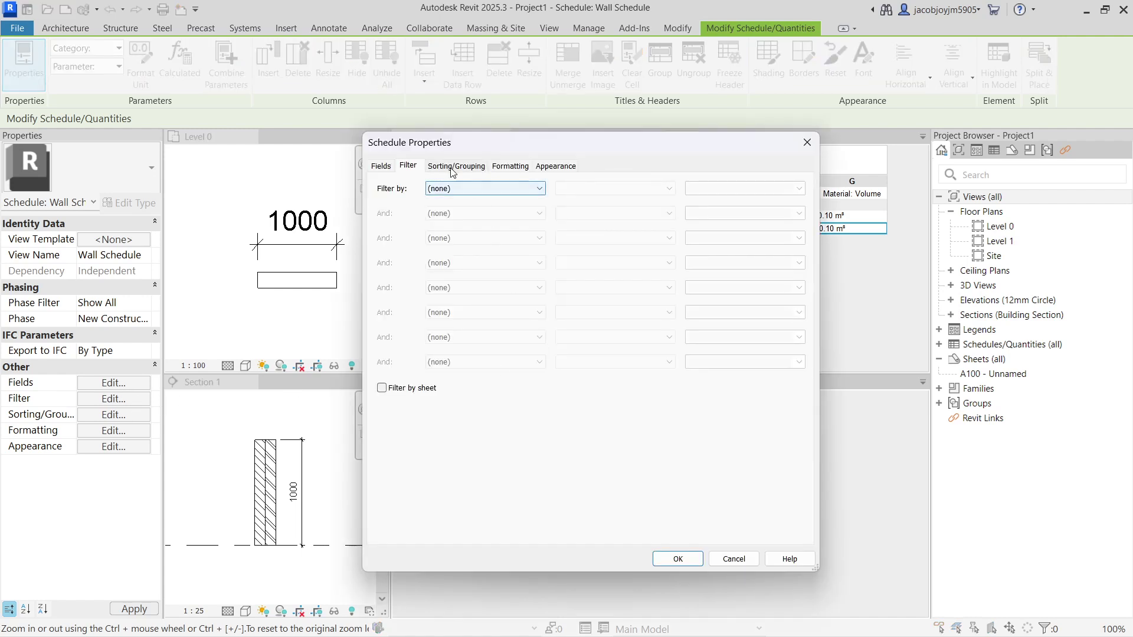
click(456, 167)
click(381, 364)
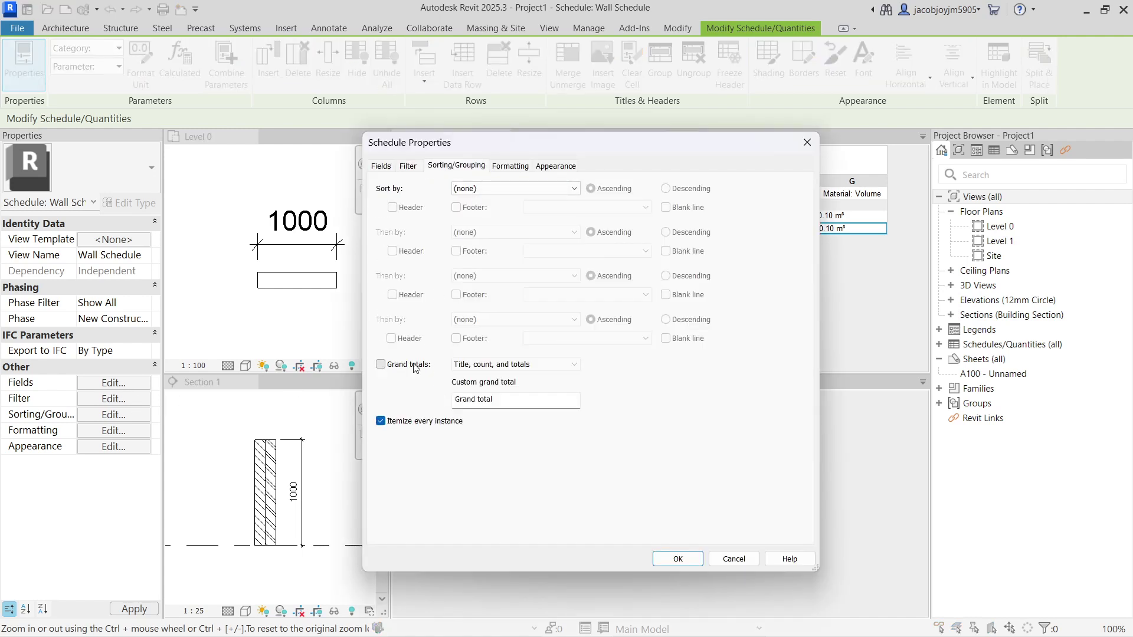
click(513, 365)
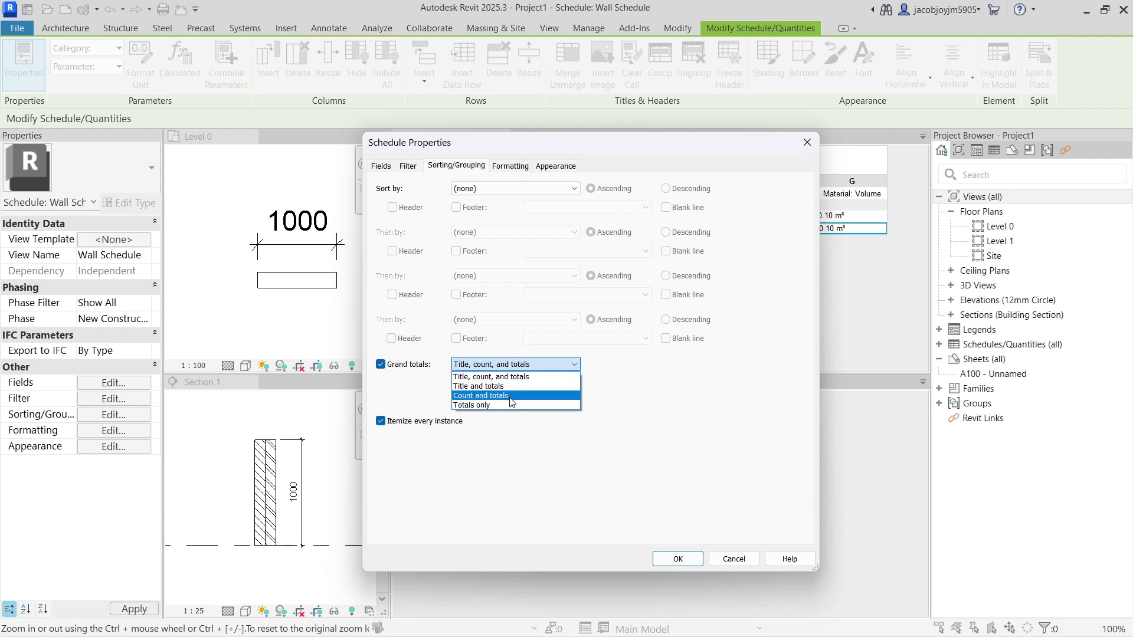
click(517, 387)
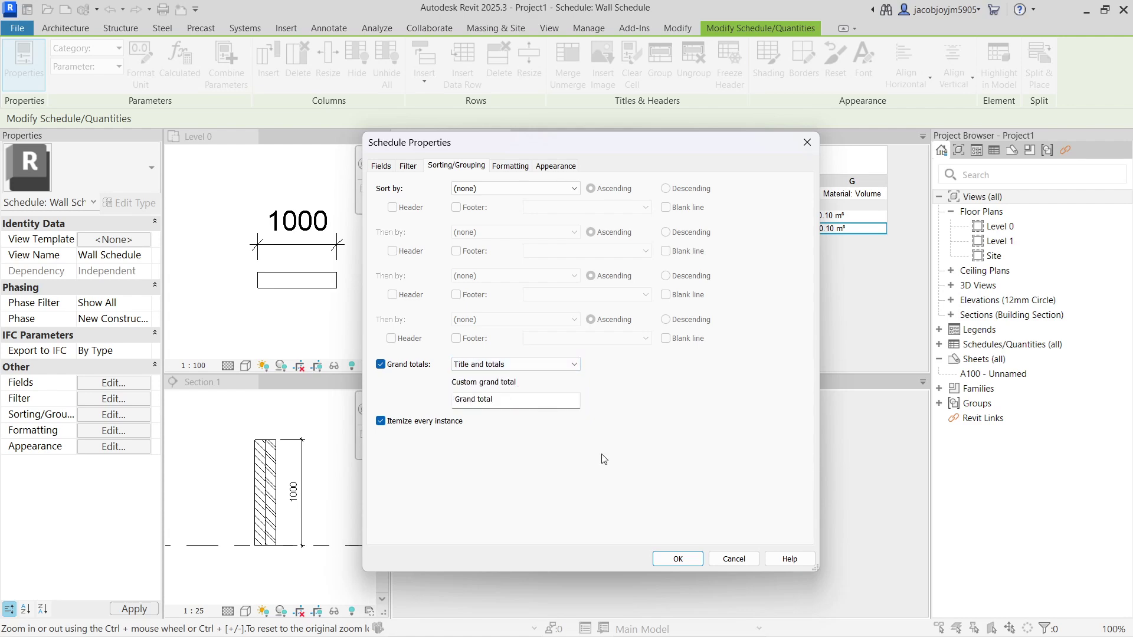
click(684, 564)
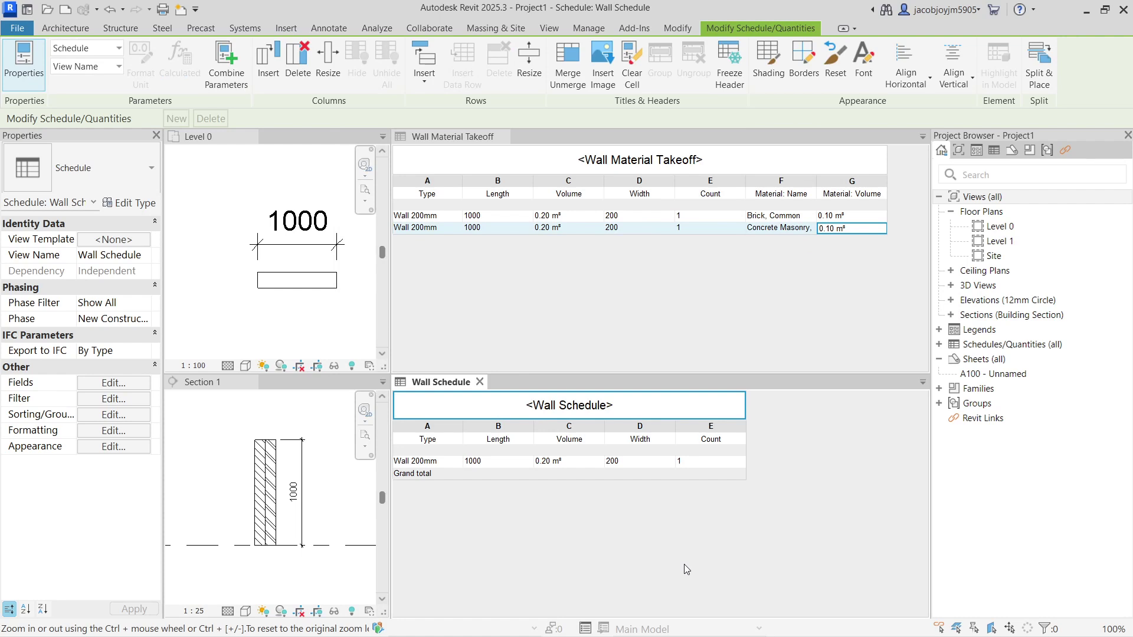
- Turn on grand totals for the Wall Material Takeoff with the Count and totals option
click(656, 305)
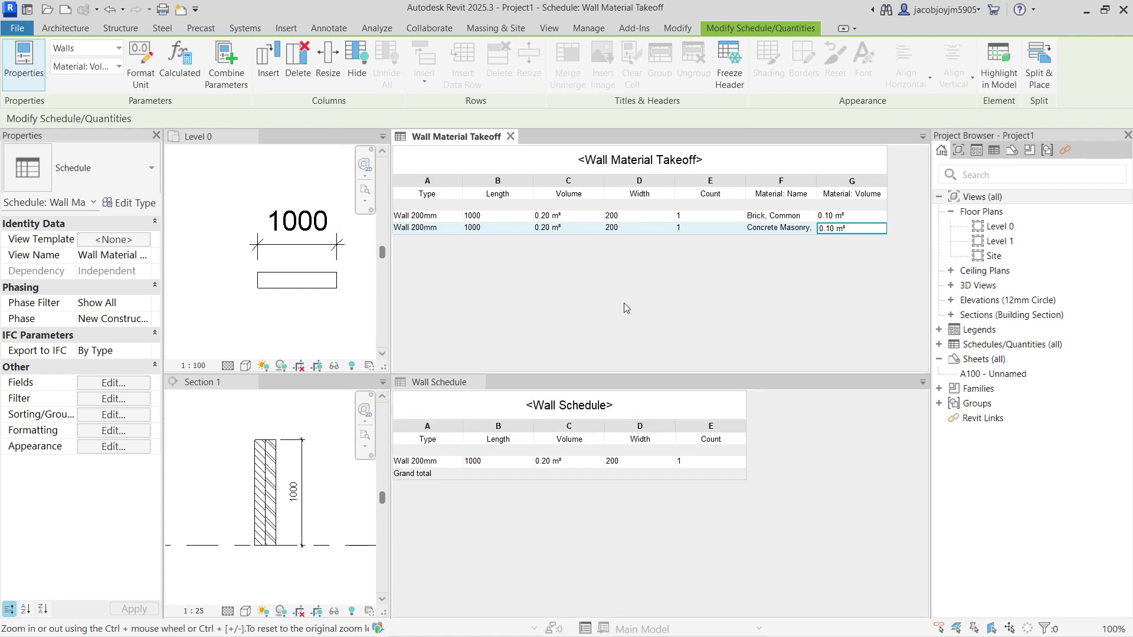
click(121, 417)
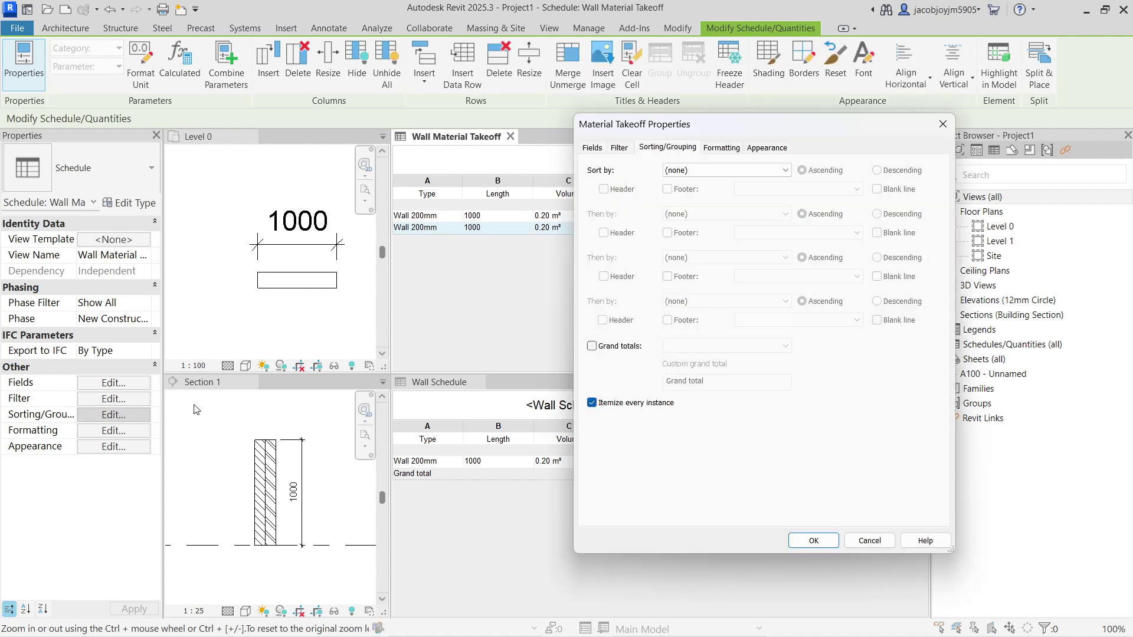
click(615, 346)
click(714, 346)
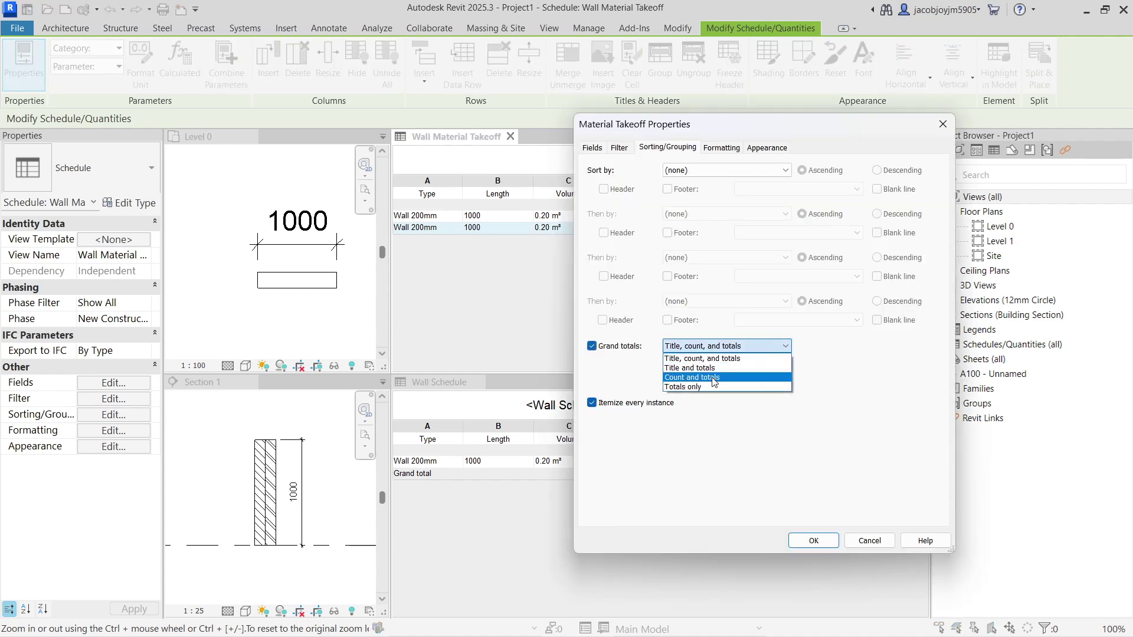
click(714, 377)
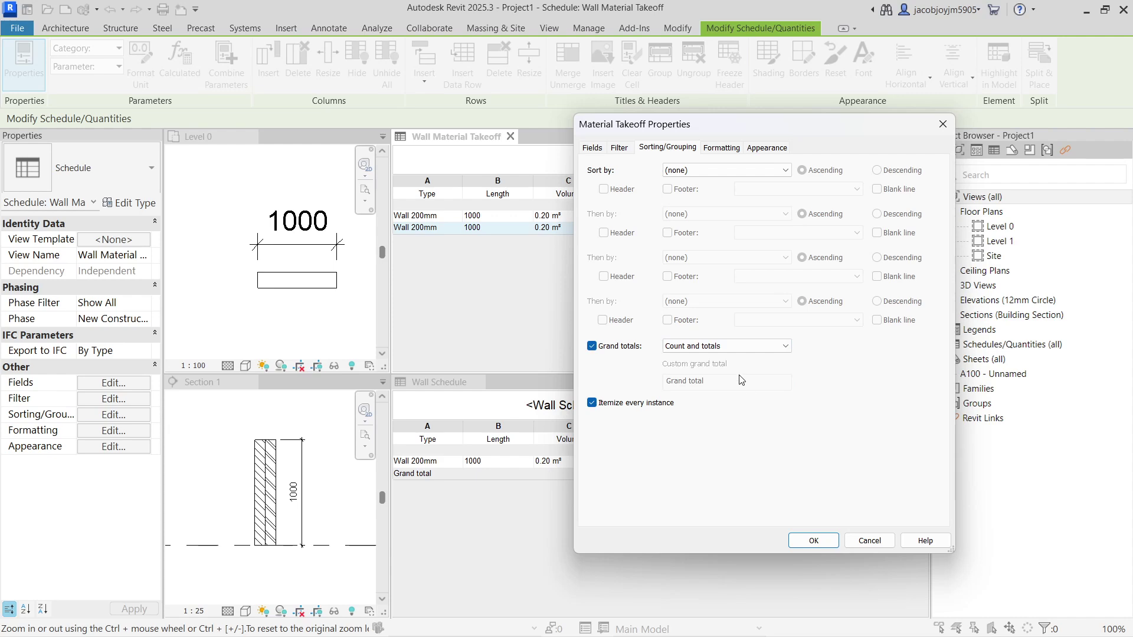
click(813, 540)
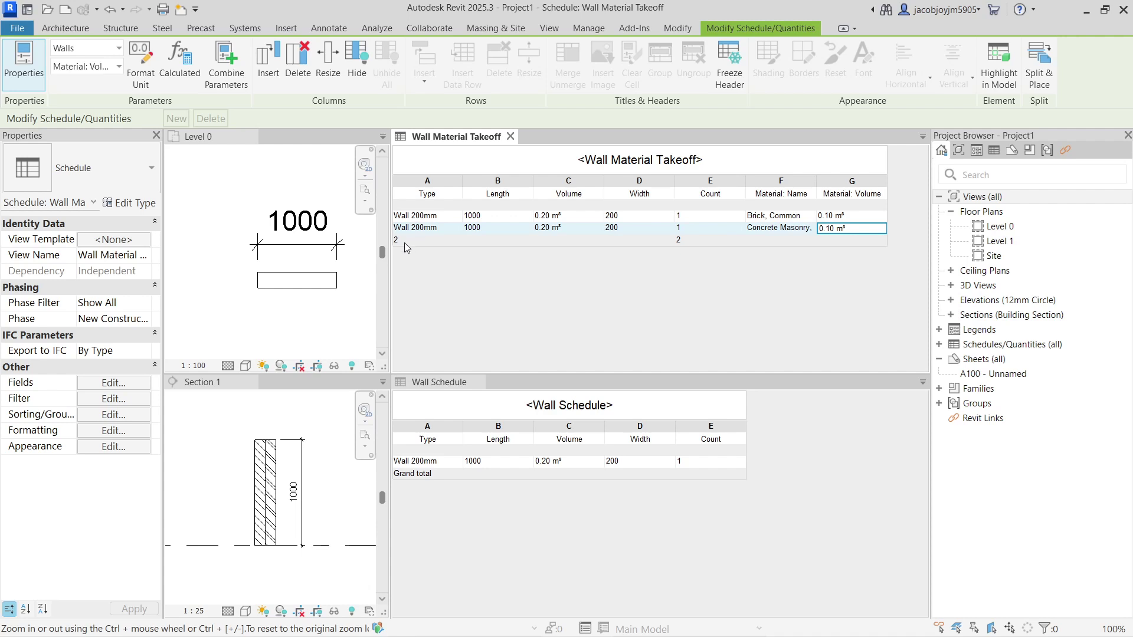
- Change the Wall Material Takeoff's grand totals display to Title and totals
click(129, 415)
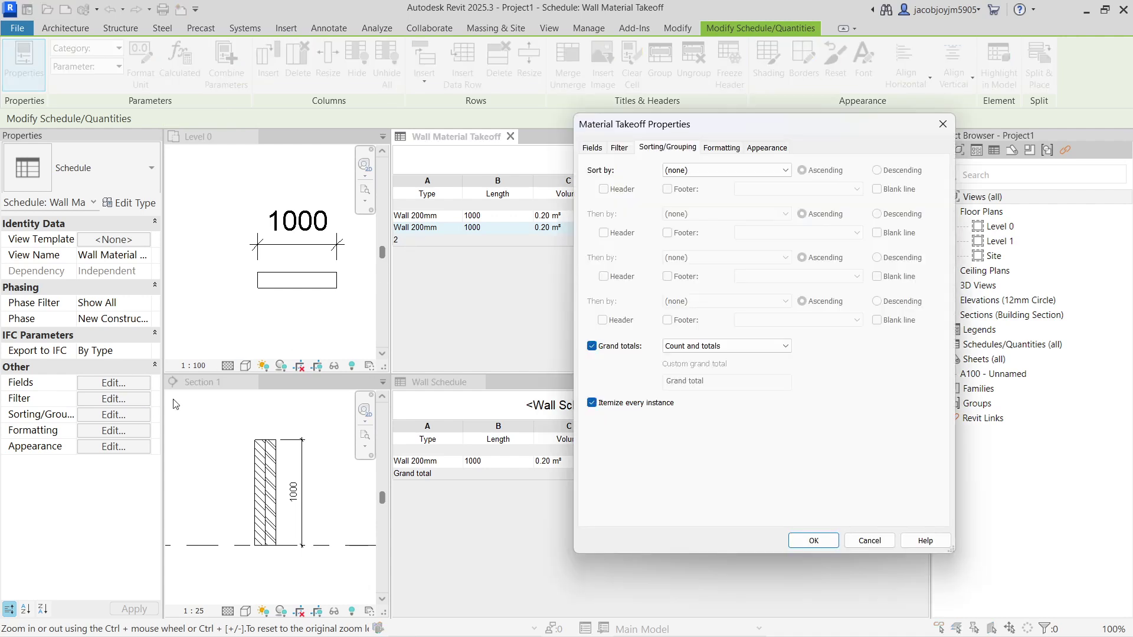
click(746, 347)
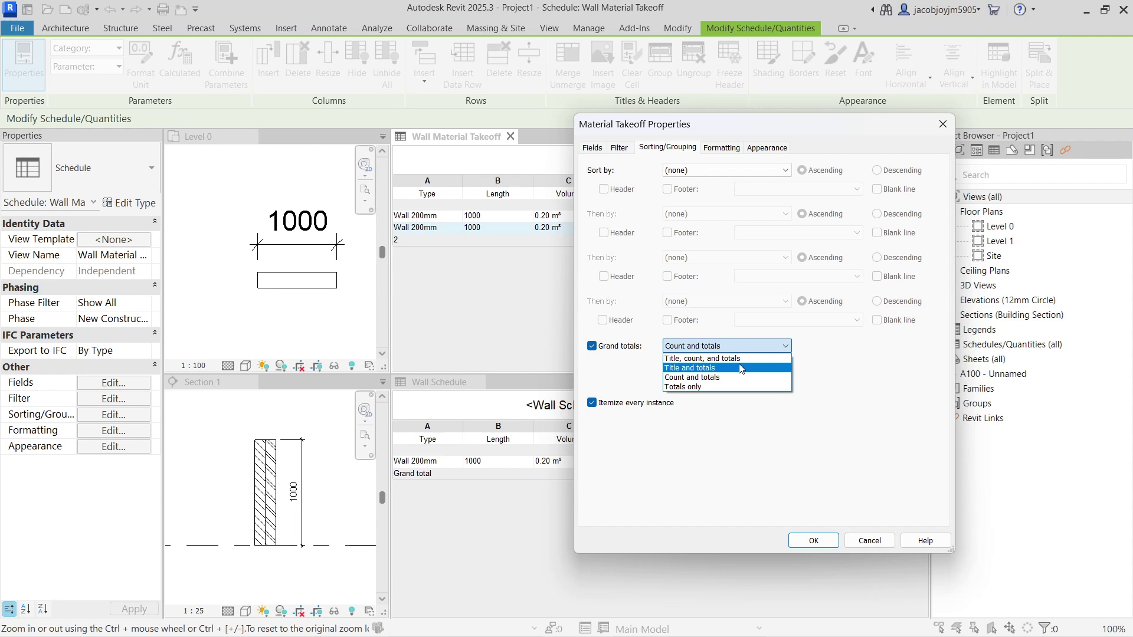
click(741, 367)
click(809, 539)
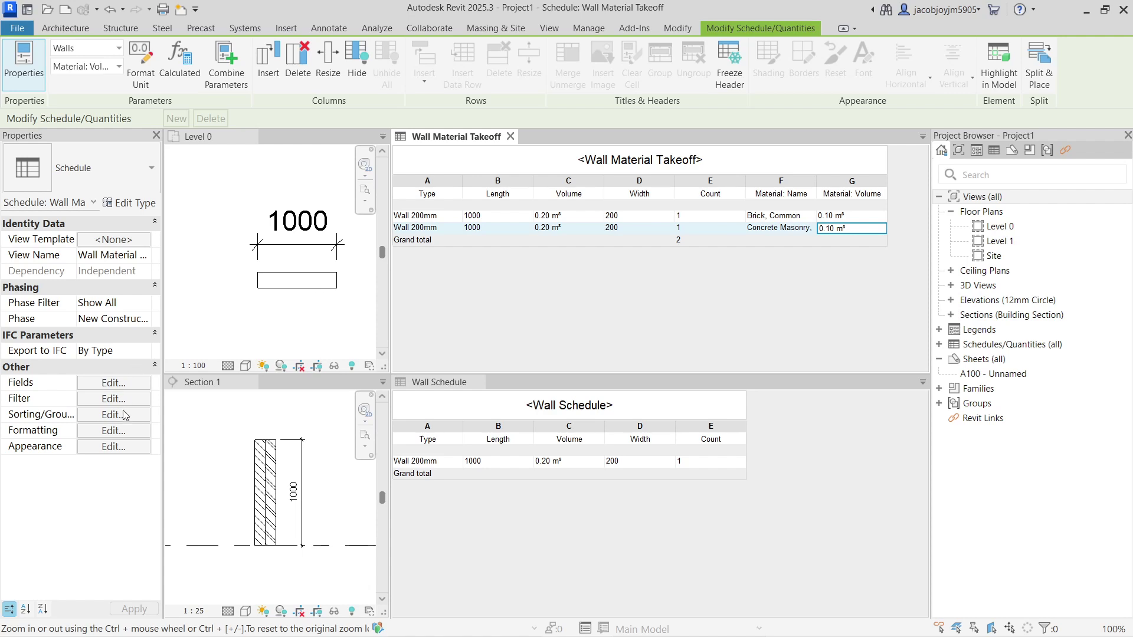
- Format the takeoff's Material: Volume field to Calculate totals and apply the setting
click(132, 434)
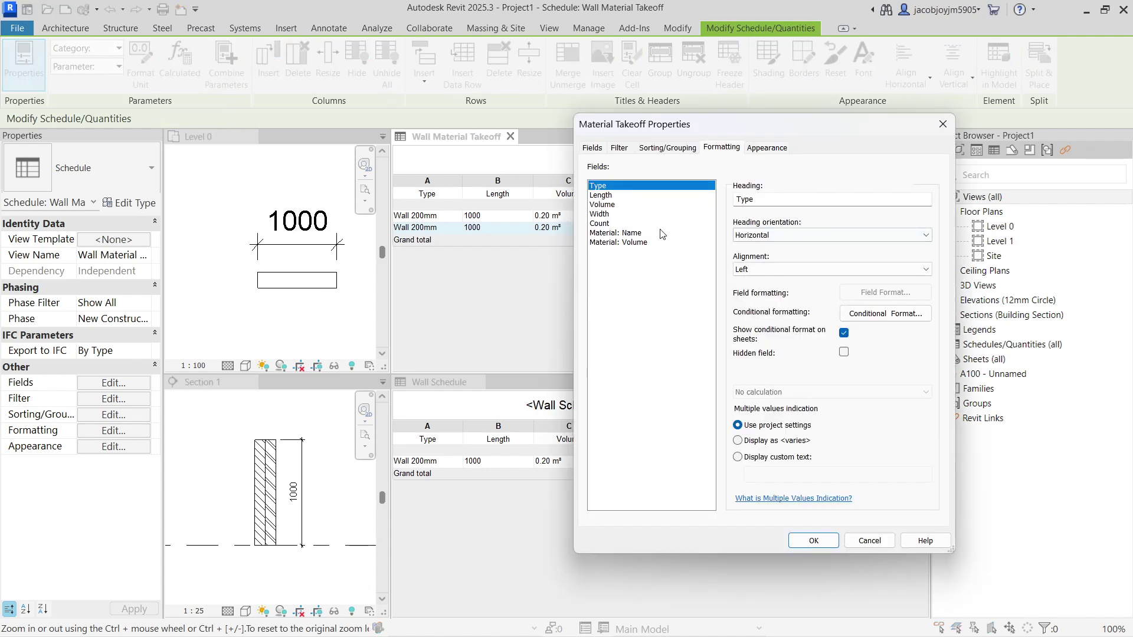
click(625, 242)
click(773, 392)
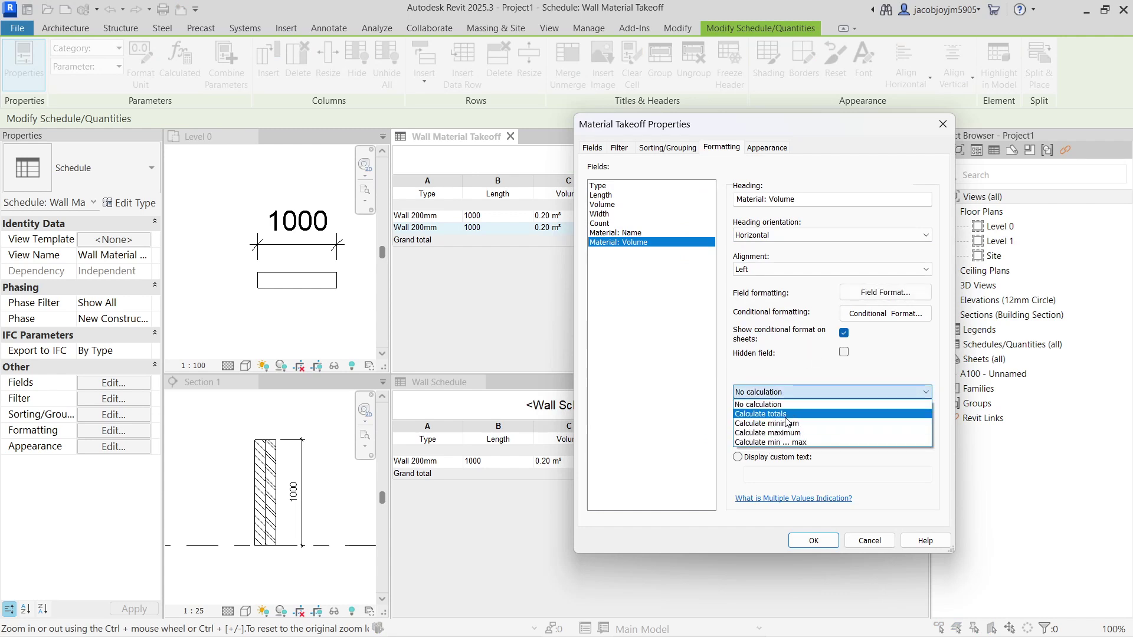
click(786, 414)
click(813, 540)
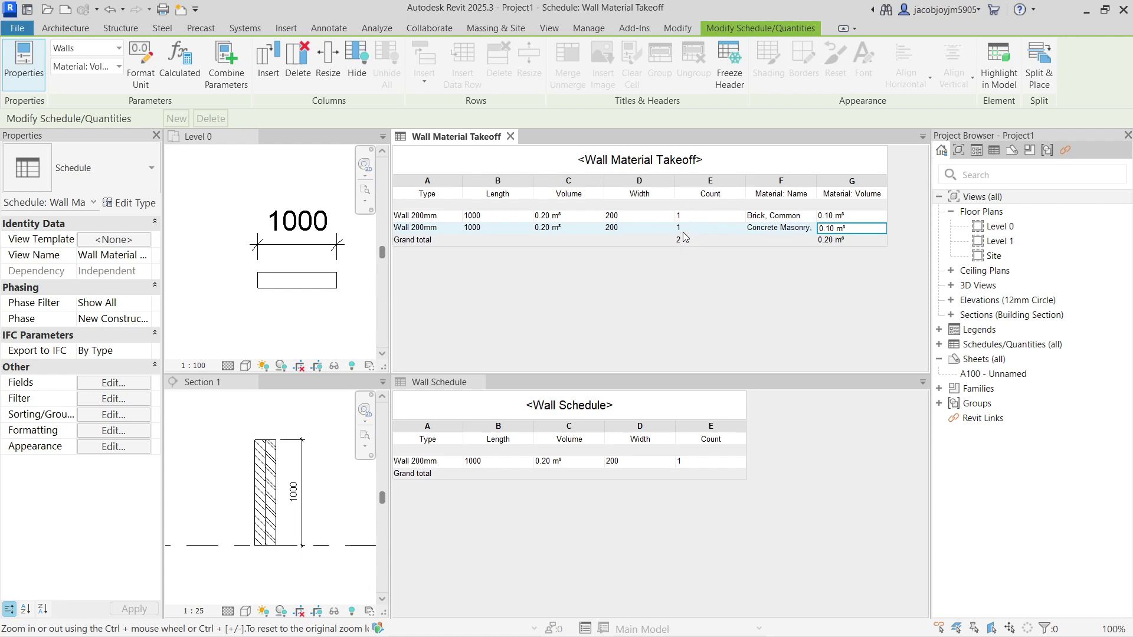
- Compare the takeoff's Length, Volume, Width, Count and Material: Volume columns with the columns of the Wall Schedule
click(703, 181)
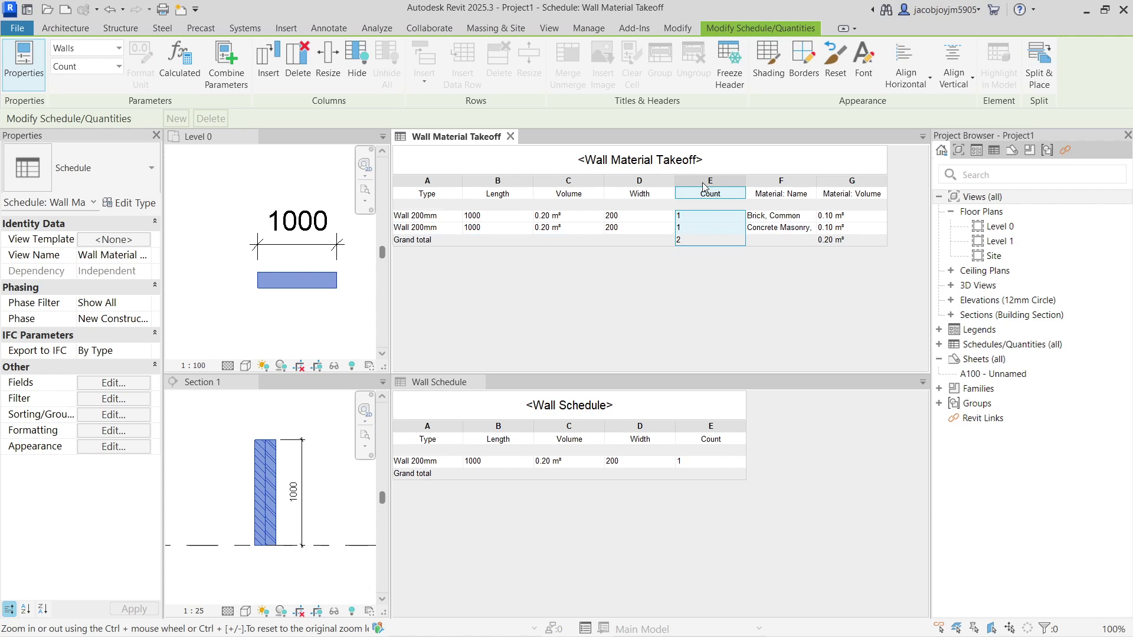
drag(629, 182, 511, 182)
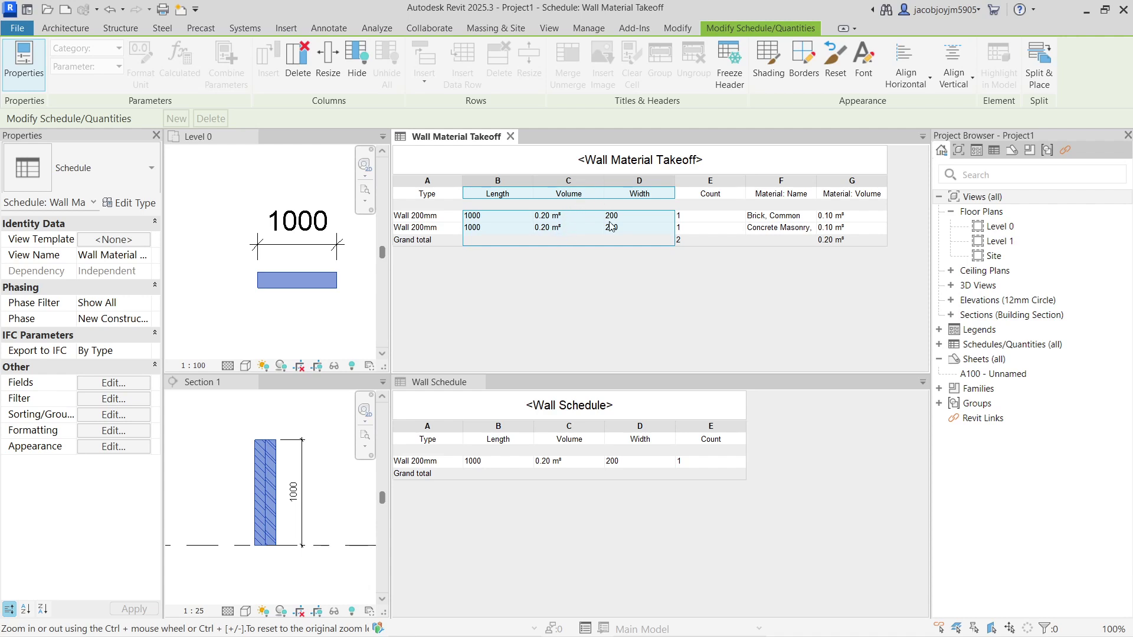
drag(519, 437, 711, 438)
click(681, 314)
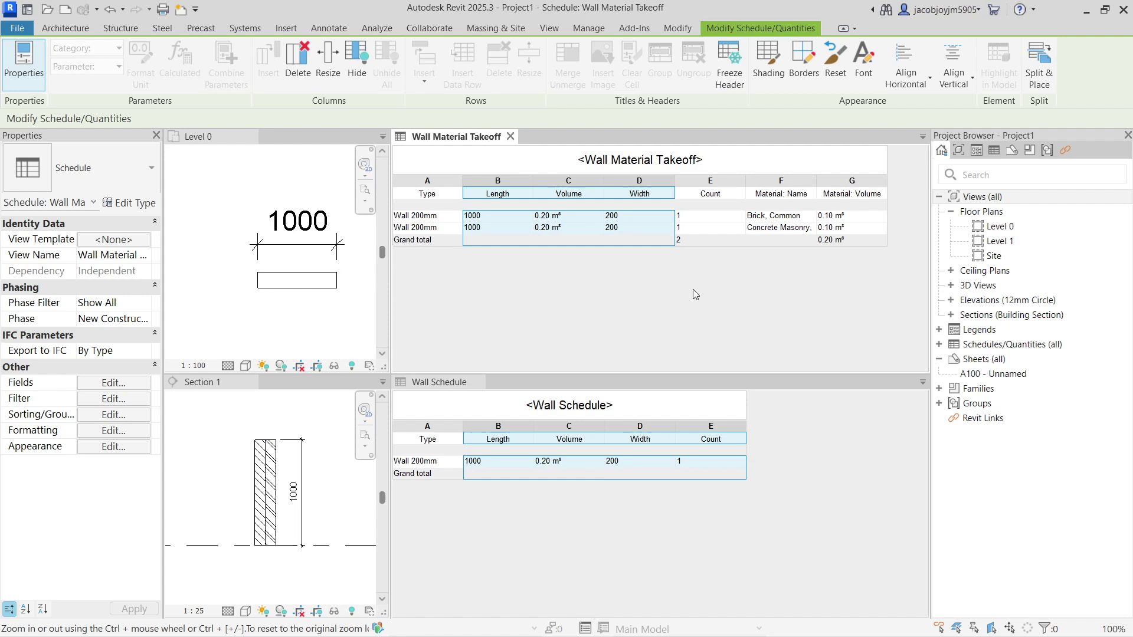
click(848, 188)
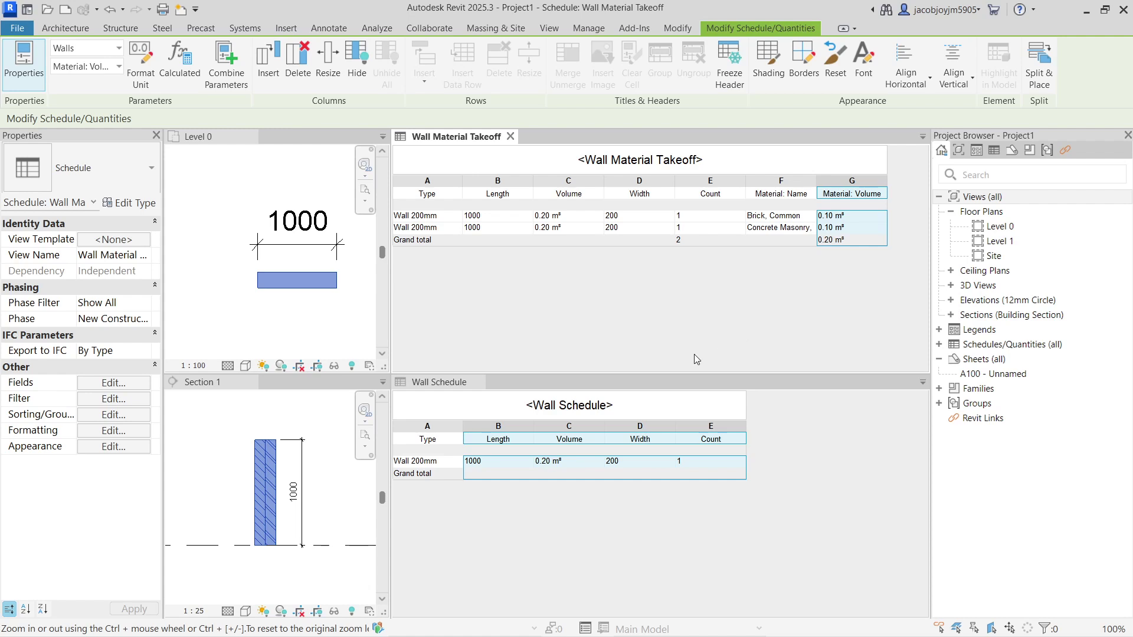
double_click(564, 402)
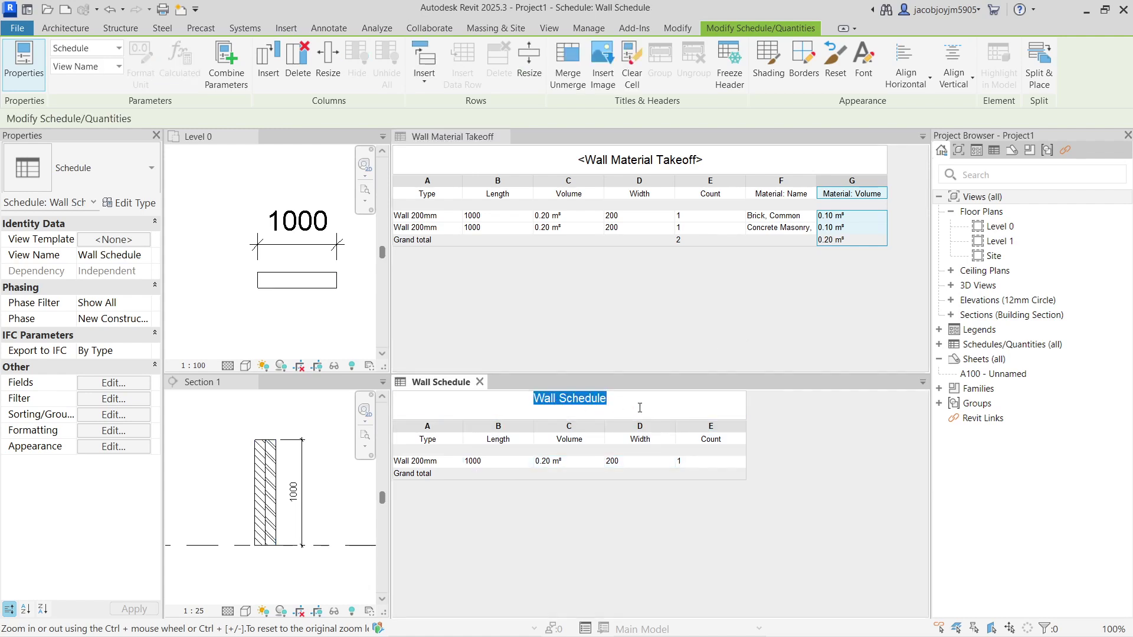
- Delete the Length, Volume, Width and Count columns from the Wall Material Takeoff
click(657, 306)
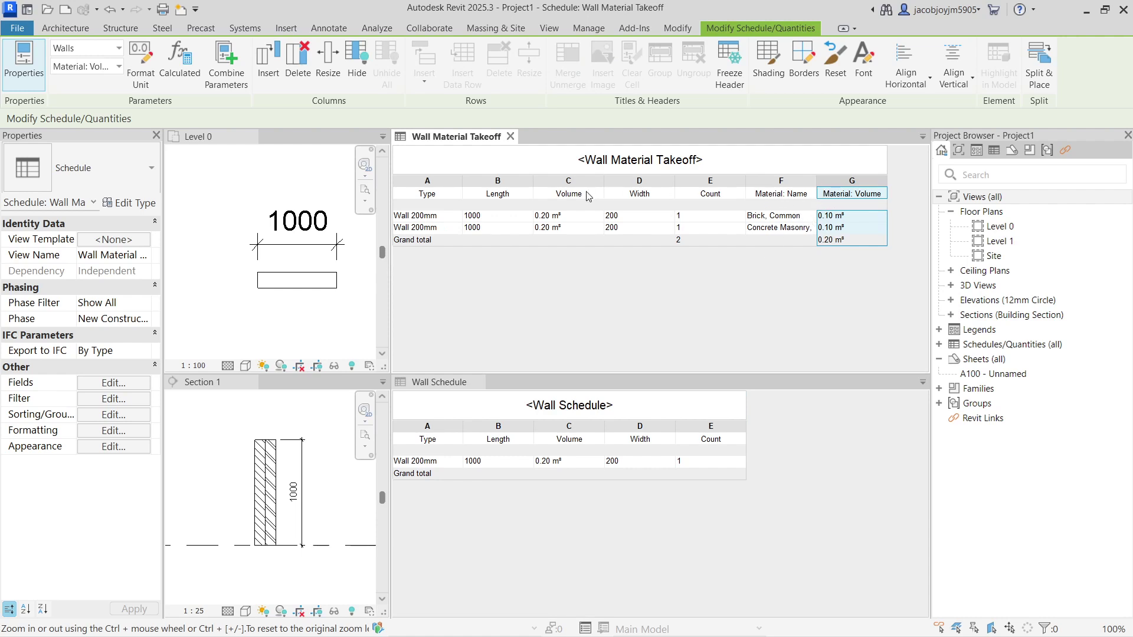
drag(519, 191, 703, 184)
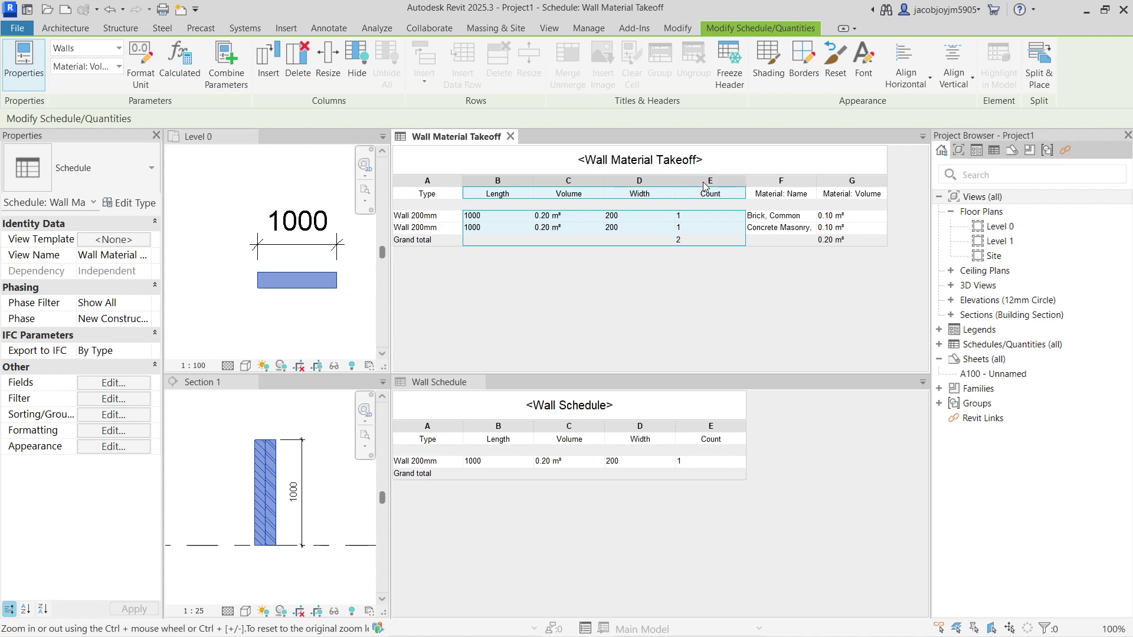
click(298, 59)
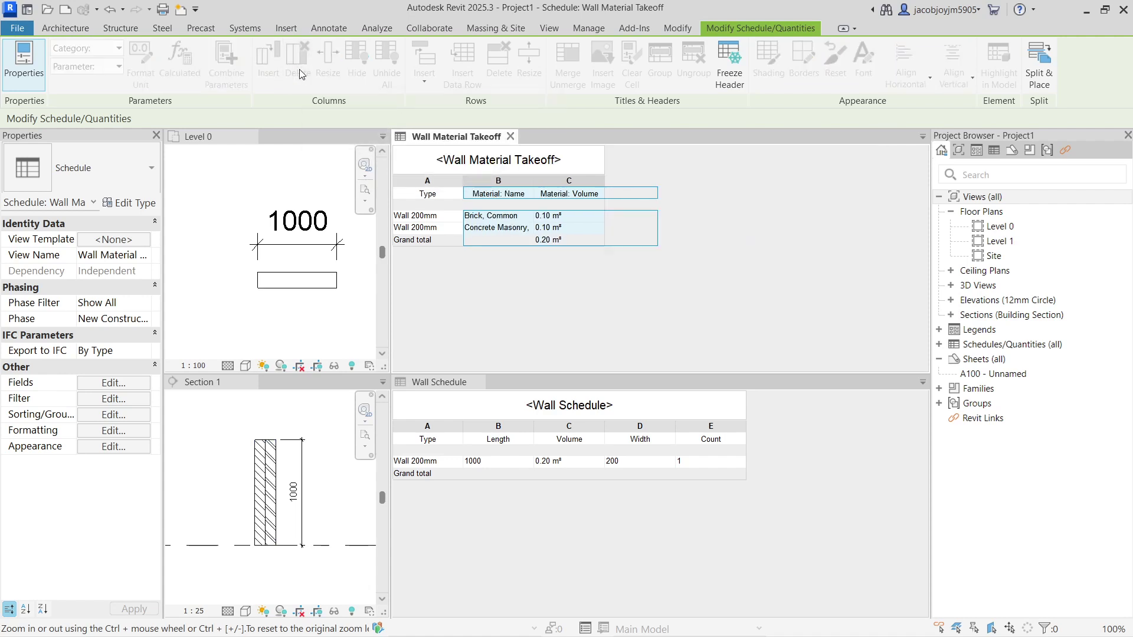
- Examine the remaining Type, Material: Name and Material: Volume columns of the Wall Material Takeoff
click(579, 180)
click(429, 186)
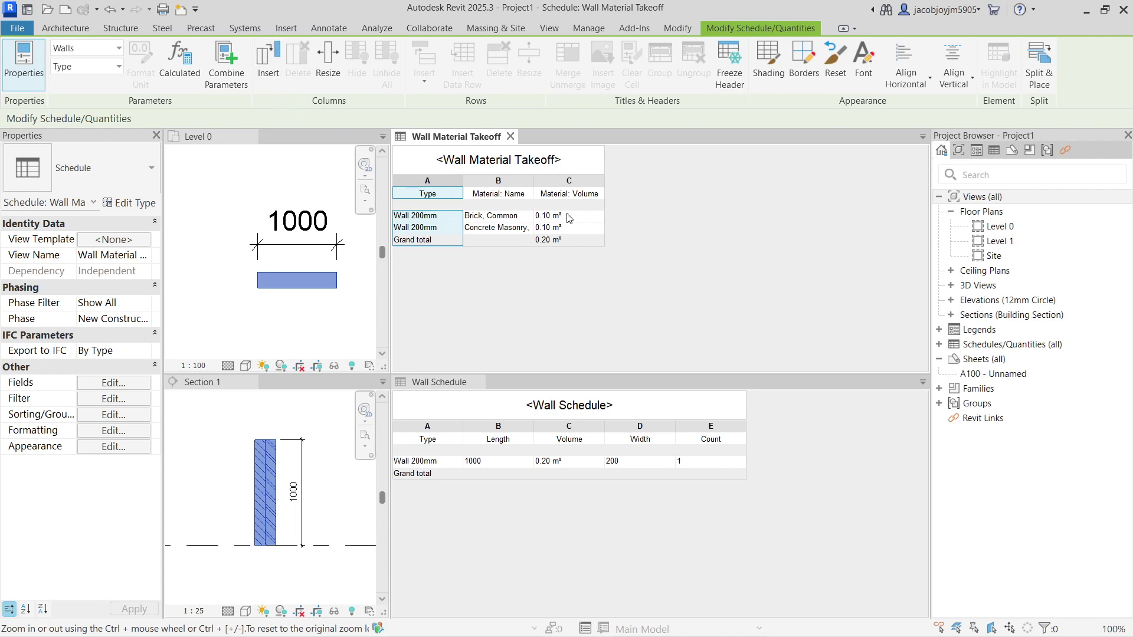
drag(514, 186, 558, 186)
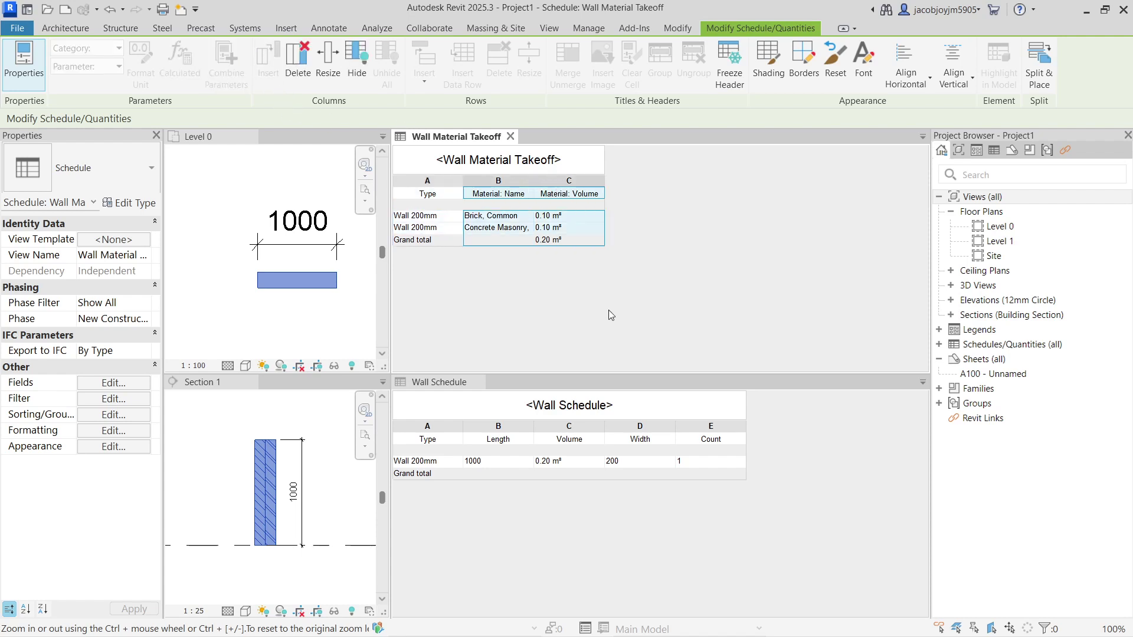